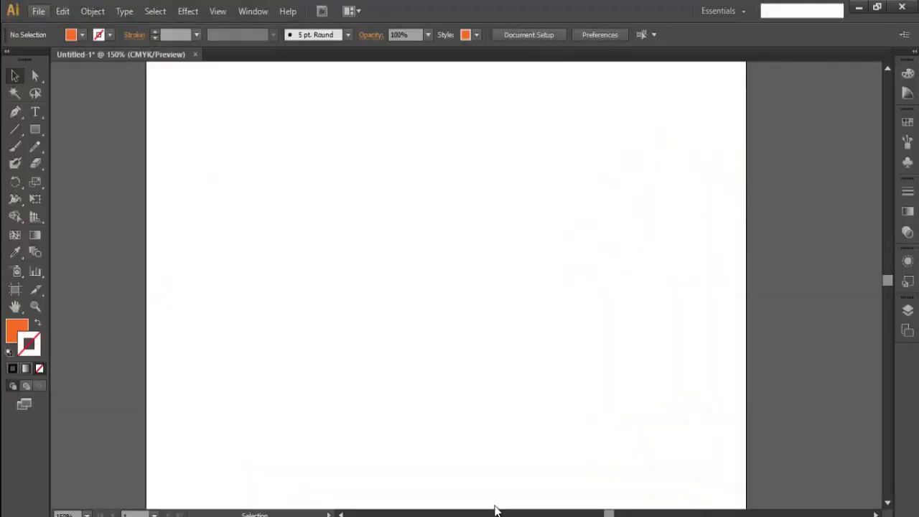
# - Create a new blank Untitled-1 document and pan its artboard into view
pyautogui.hotkey('alt', 'f')
pyautogui.press('Down')
pyautogui.press('Up')
pyautogui.press('Up')
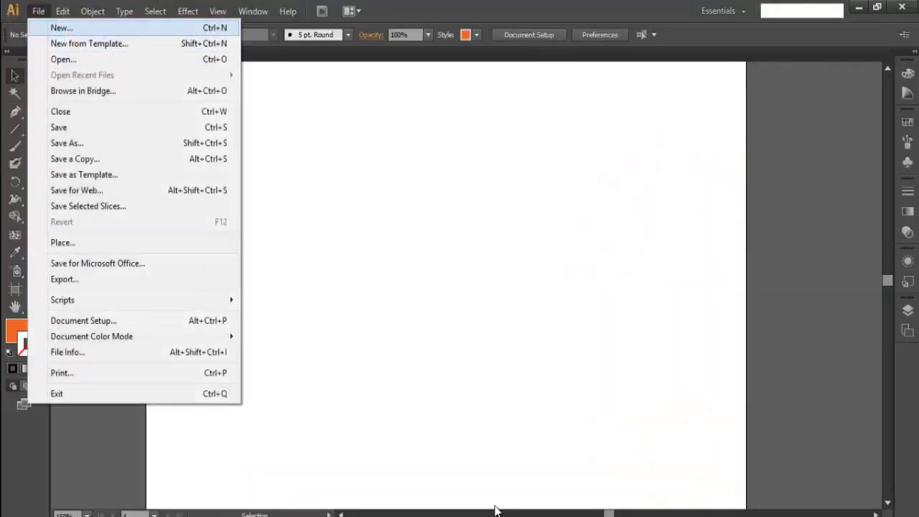
pyautogui.press('Return')
pyautogui.press('space')
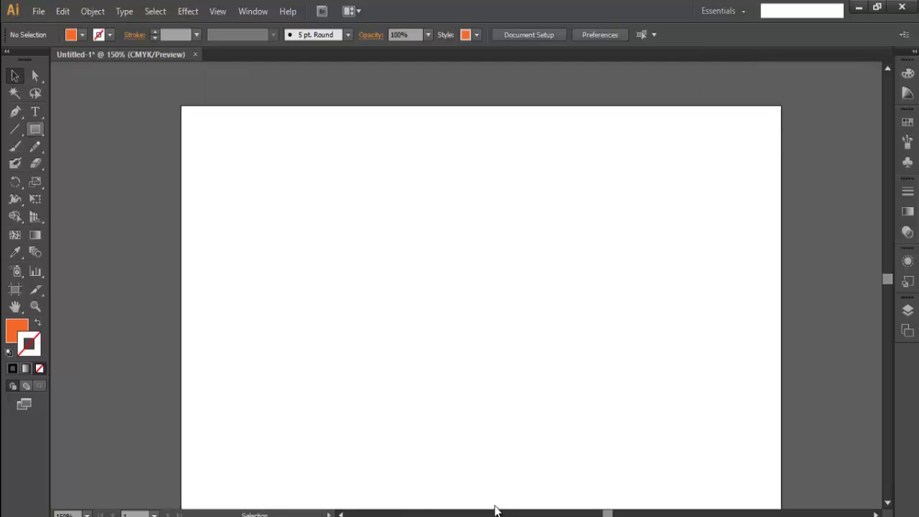
# - Set the fill to FF9100 and draw a long thin orange bar across the upper artboard
pyautogui.press('m')
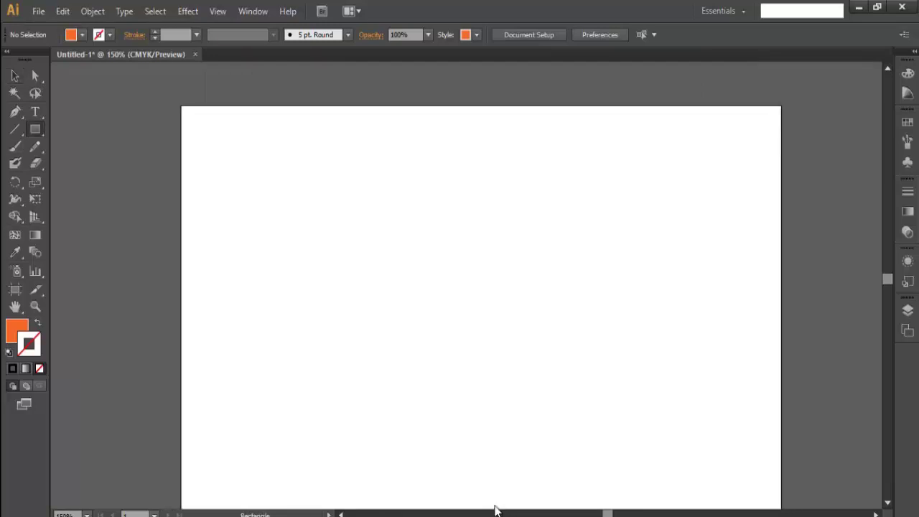
pyautogui.press('F6')
pyautogui.write('2275EF')
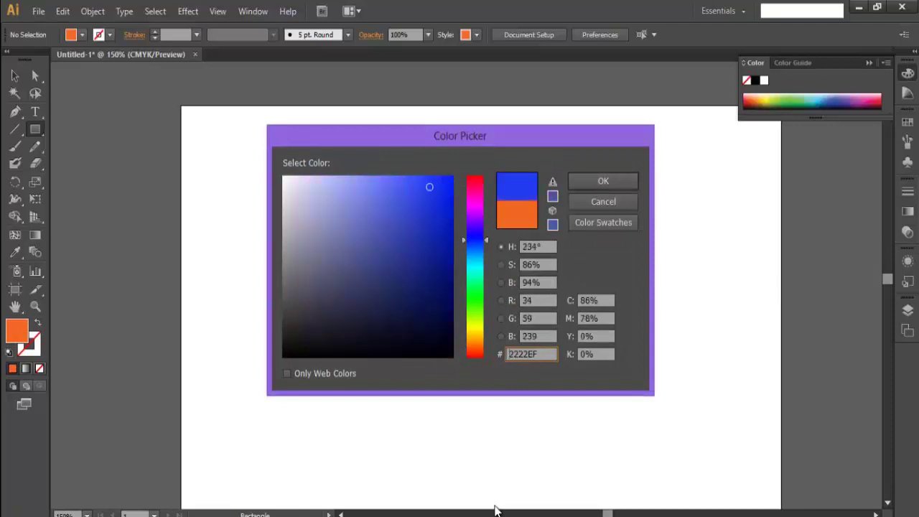
pyautogui.write('EF7422')
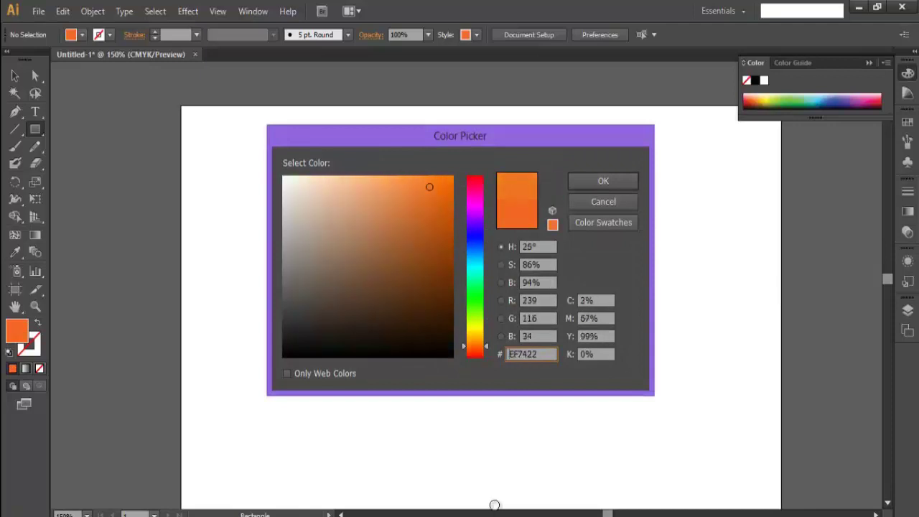
pyautogui.write('FF6700FF8500')
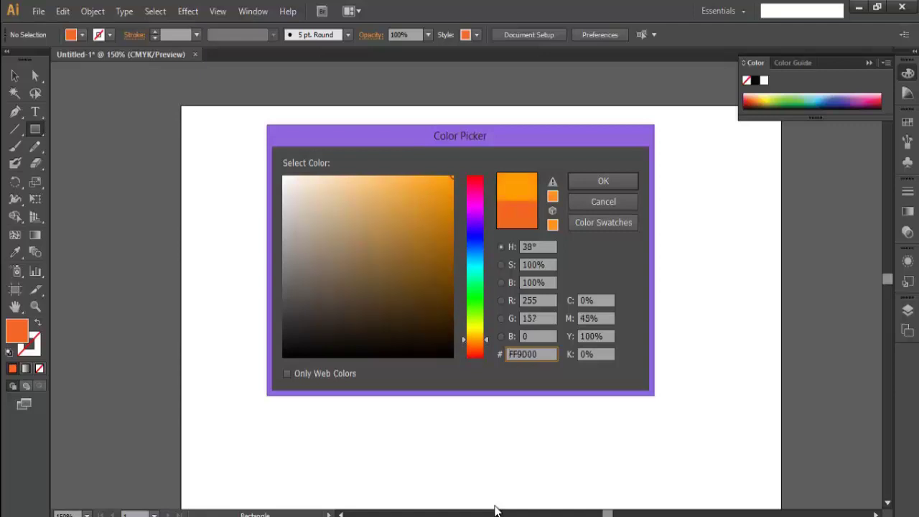
pyautogui.write('FF7F00')
pyautogui.hotkey('ctrl', 'z')
pyautogui.write('FF9100')
pyautogui.press('Return')
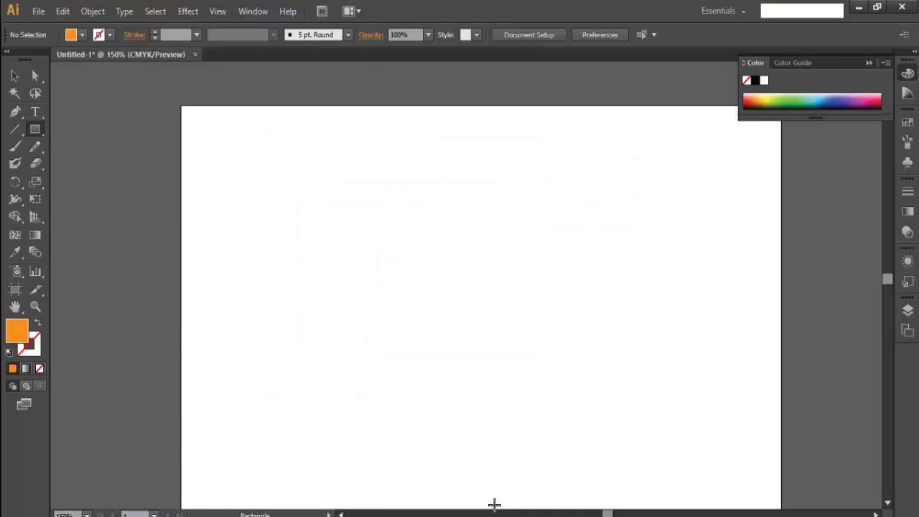
pyautogui.moveTo(215, 206); pyautogui.dragTo(749, 233)
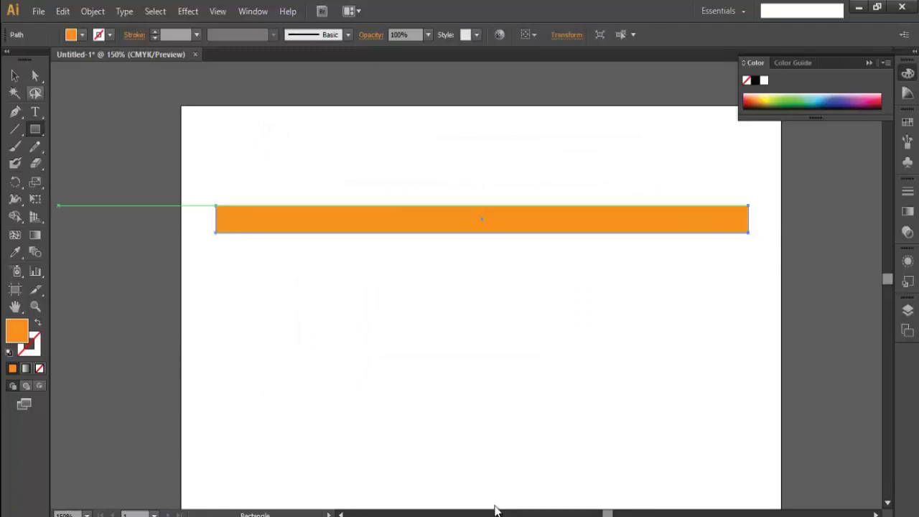
pyautogui.press('v')
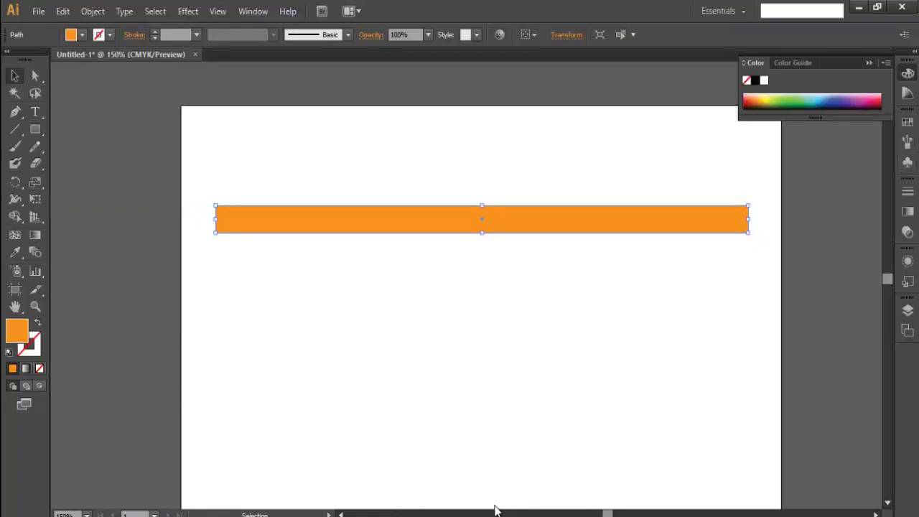
# - Turn the orange bar into a symbol named 'ribbon', then delete the bar from the artboard
pyautogui.hotkey('ctrl', 'shift', 'F11')
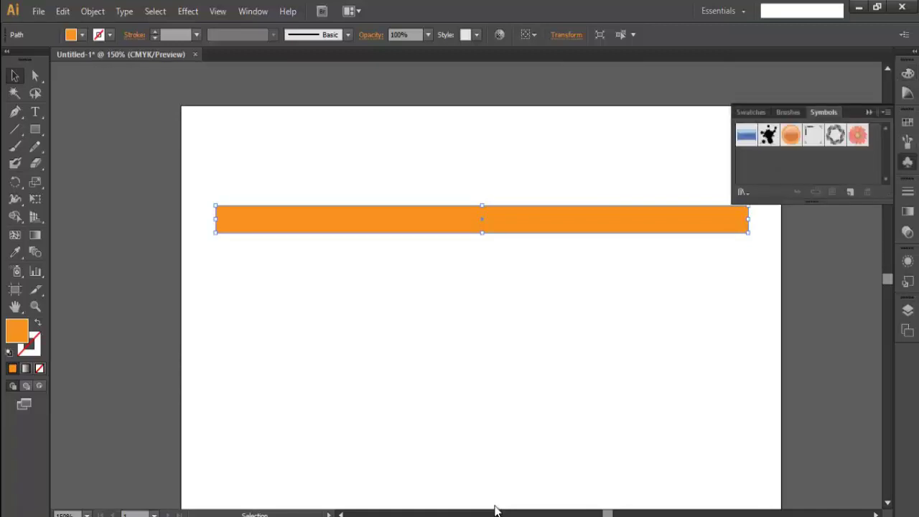
pyautogui.moveTo(683, 219); pyautogui.dragTo(738, 195)
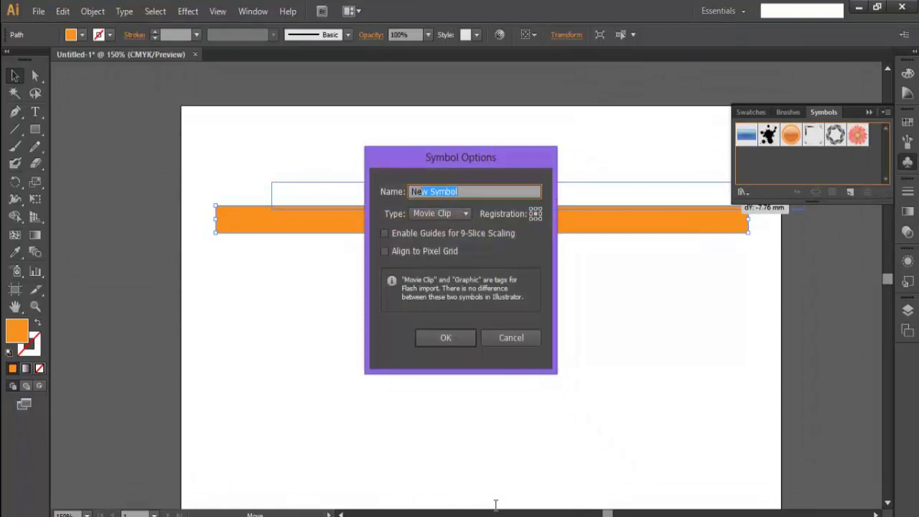
pyautogui.write('ribbon')
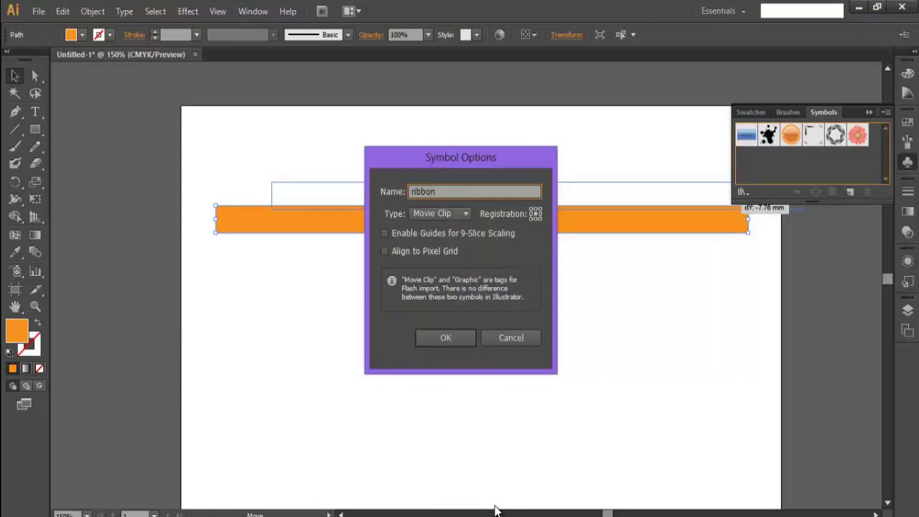
pyautogui.press('Return')
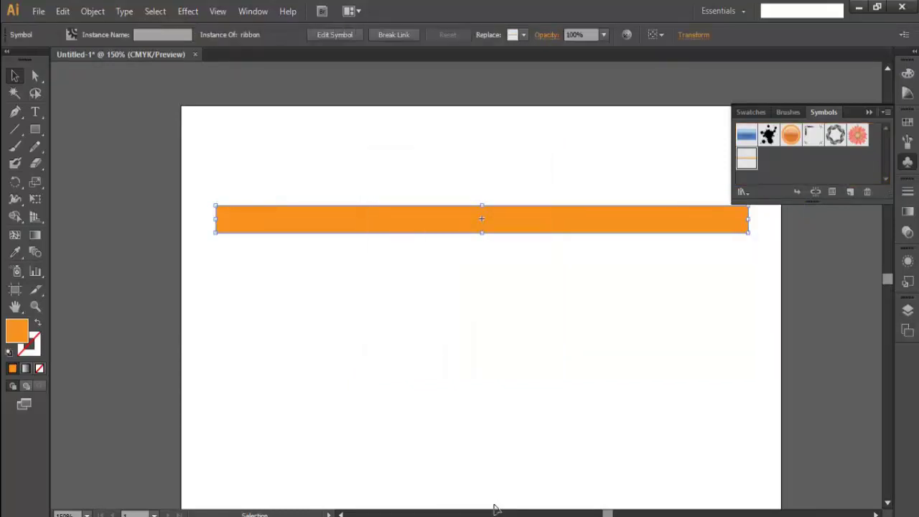
pyautogui.press('Delete')
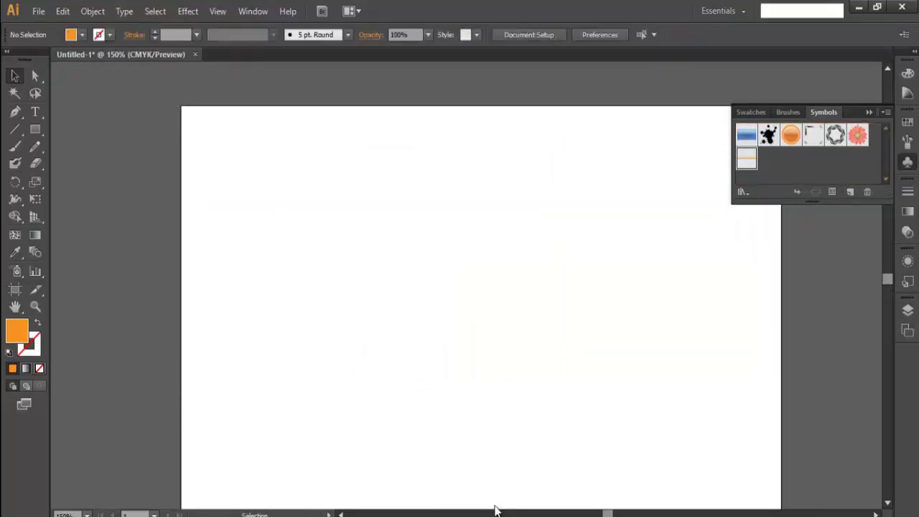
# - Draw a tall dark blue rectangle, about 43.51 by 81.37 mm, and move it toward the centre
pyautogui.press('m')
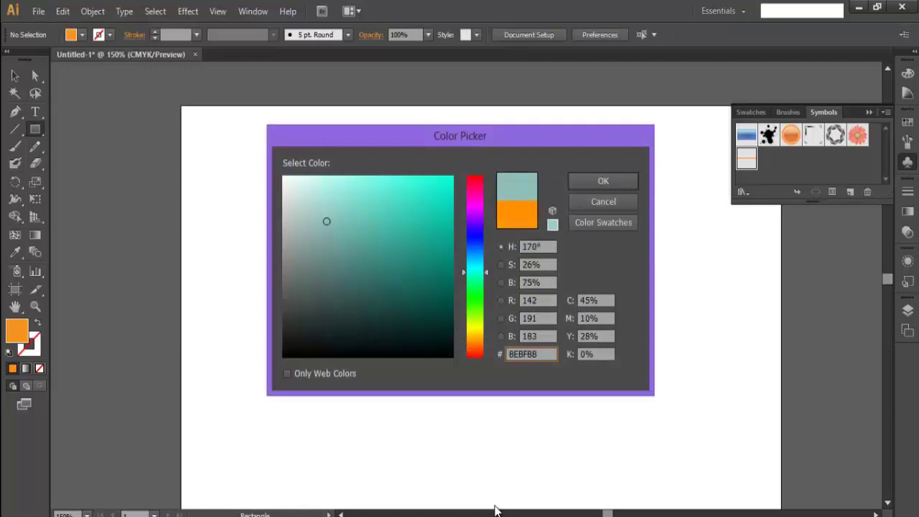
pyautogui.press('Return')
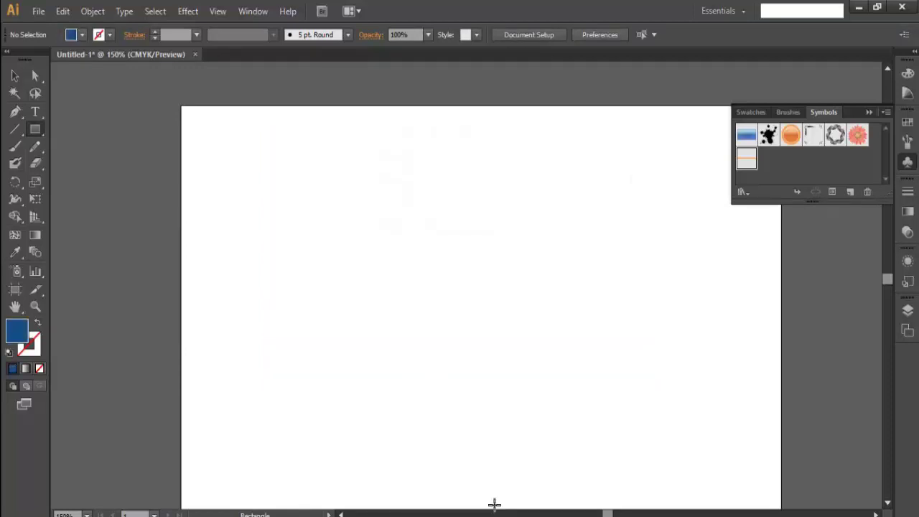
pyautogui.moveTo(344, 194); pyautogui.dragTo(474, 446)
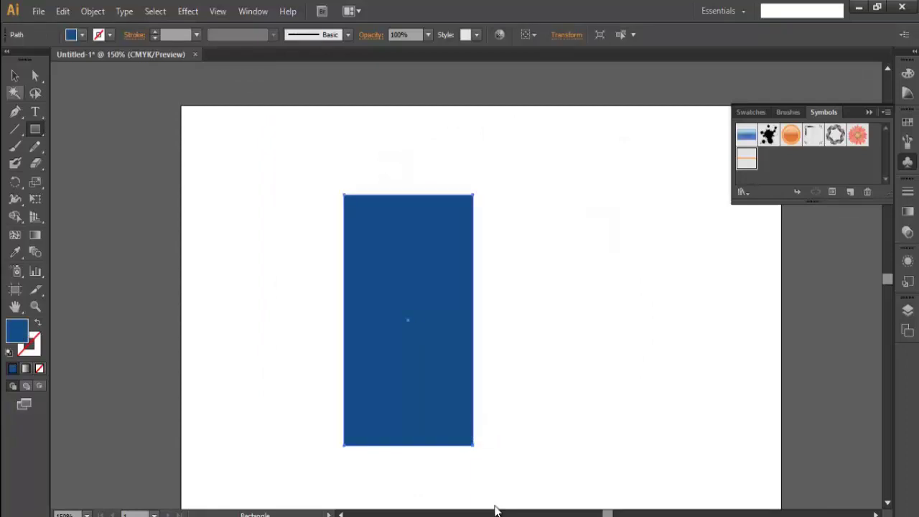
pyautogui.moveTo(407, 236); pyautogui.dragTo(484, 237)
pyautogui.press('v')
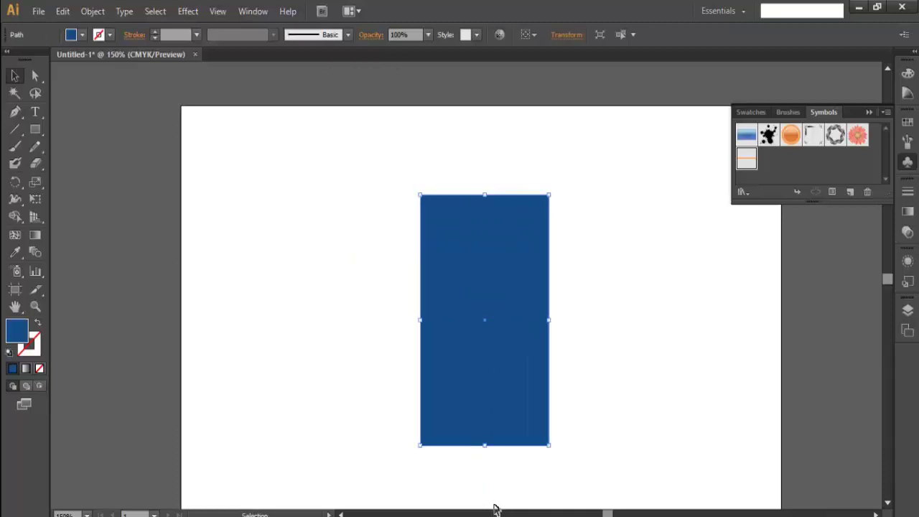
# - Preview a 3D Revolve effect on the blue rectangle, then cancel it
pyautogui.click(188, 10)
pyautogui.moveTo(199, 93)
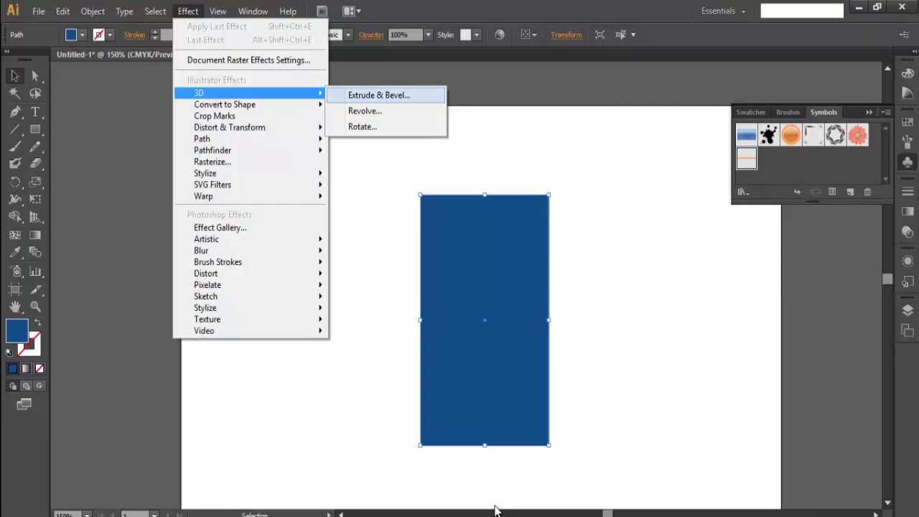
pyautogui.click(365, 111)
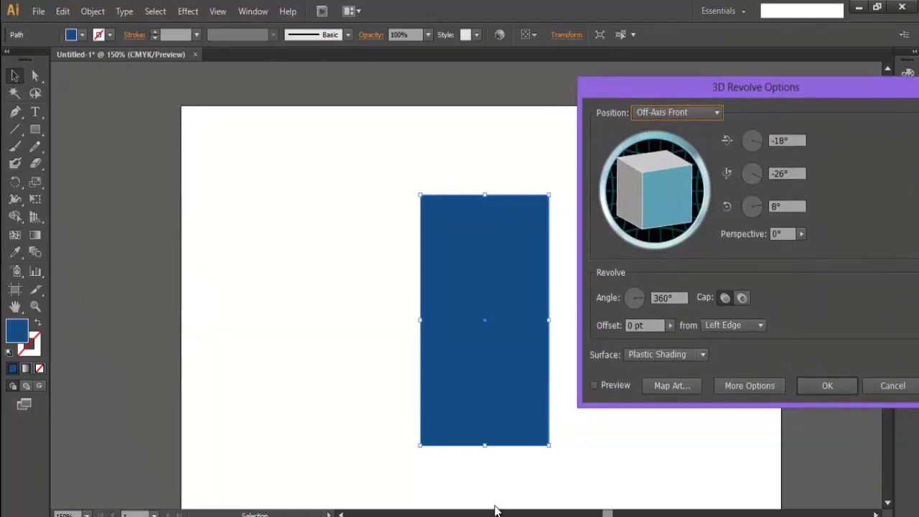
pyautogui.hotkey('alt', 'p')
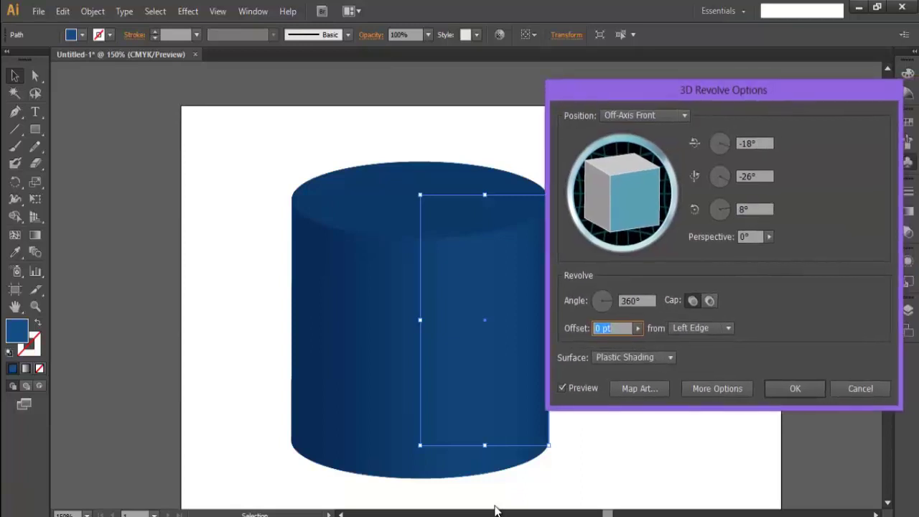
pyautogui.press('Escape')
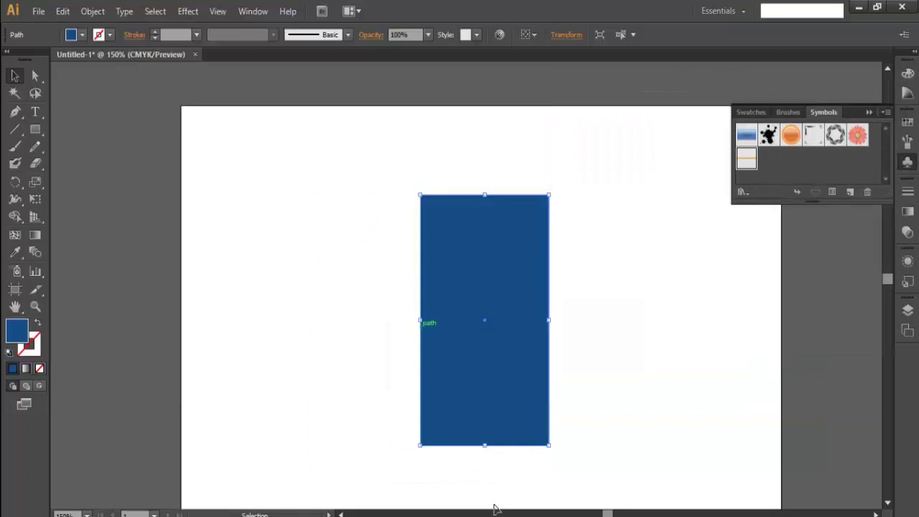
# - Narrow the rectangle from its left edge and preview a 360° Revolve with Plastic Shading
pyautogui.moveTo(420, 320); pyautogui.dragTo(443, 309)
pyautogui.hotkey('alt', 'c')
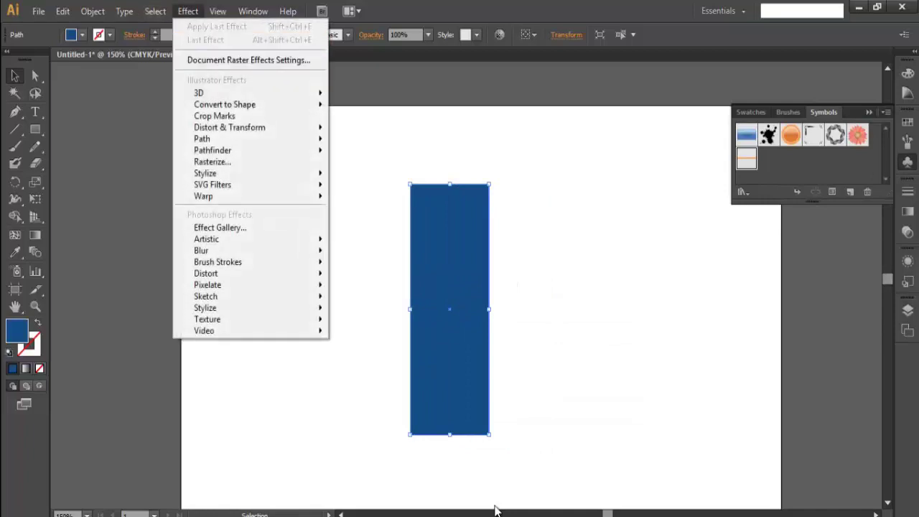
pyautogui.press('Down')
pyautogui.press('Down')
pyautogui.press('Right')
pyautogui.press('Down')
pyautogui.press('Return')
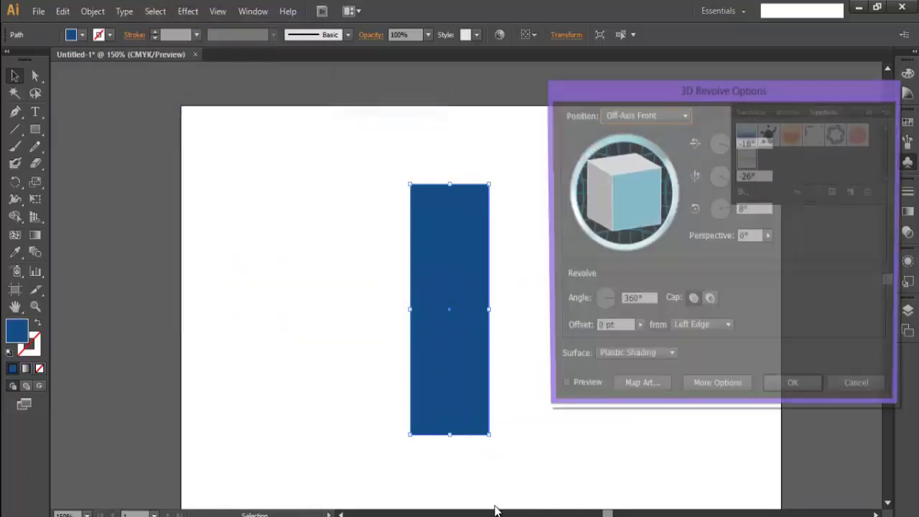
pyautogui.hotkey('alt', 'p')
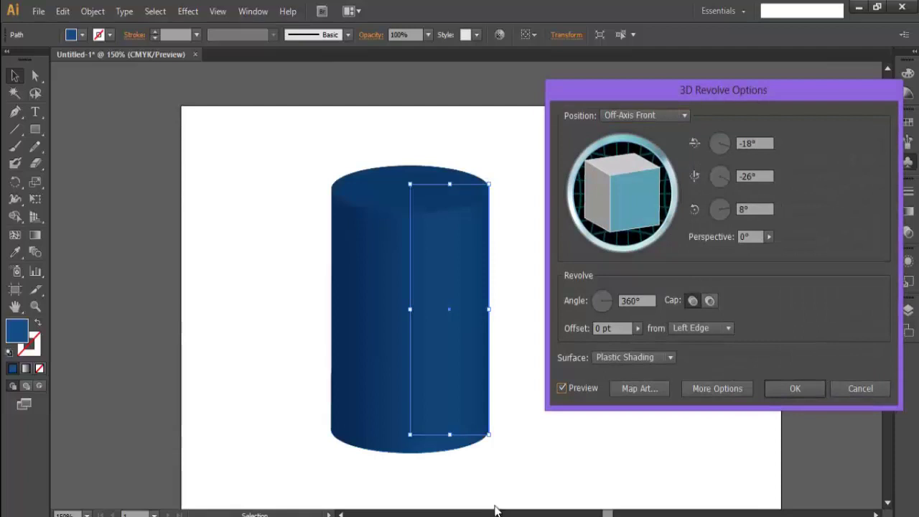
# - In Map Art, map the ribbon symbol onto the first surface, then clear it again
pyautogui.hotkey('alt', 'm')
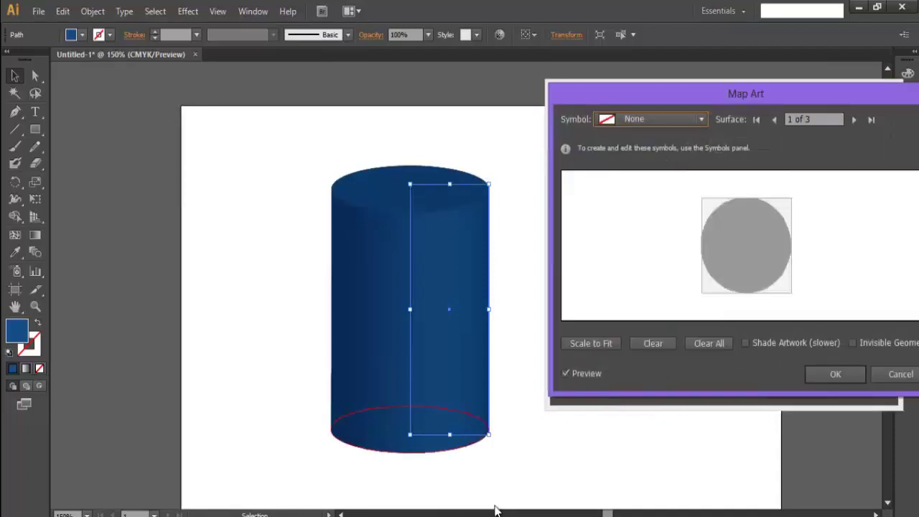
pyautogui.hotkey('alt', 'Down')
pyautogui.press('Down')
pyautogui.press('Down')
pyautogui.press('Down')
pyautogui.press('Down')
pyautogui.press('Down')
pyautogui.press('Down')
pyautogui.press('Down')
pyautogui.press('Return')
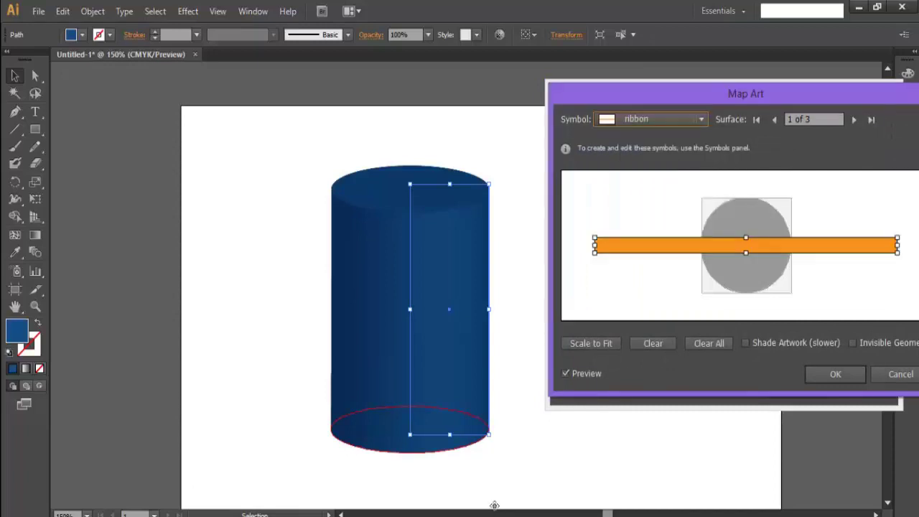
pyautogui.press('Left')
pyautogui.press('Left')
pyautogui.press('Right')
pyautogui.press('Right')
pyautogui.press('Tab')
pyautogui.hotkey('shift', 'Tab')
pyautogui.press('space')
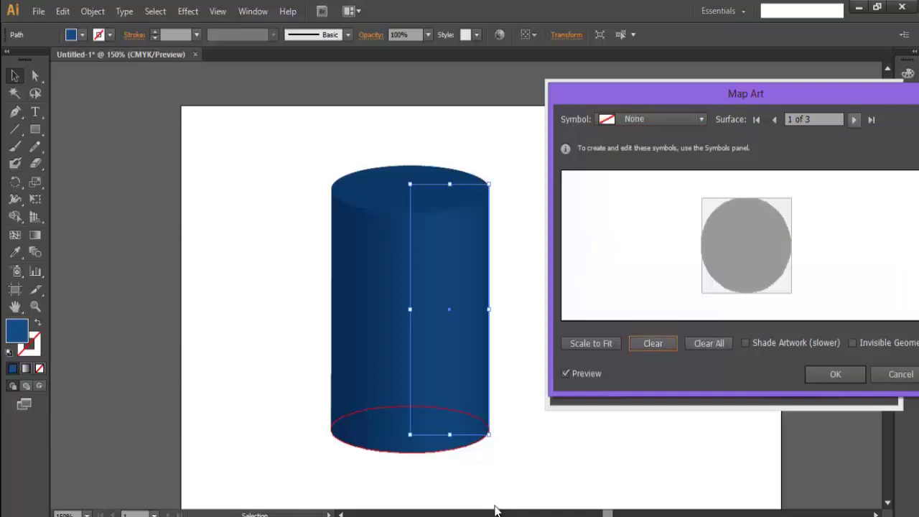
# - Map the ribbon onto surface 3 of 3, rotate it diagonally, and enable Invisible Geometry
pyautogui.click(871, 120)
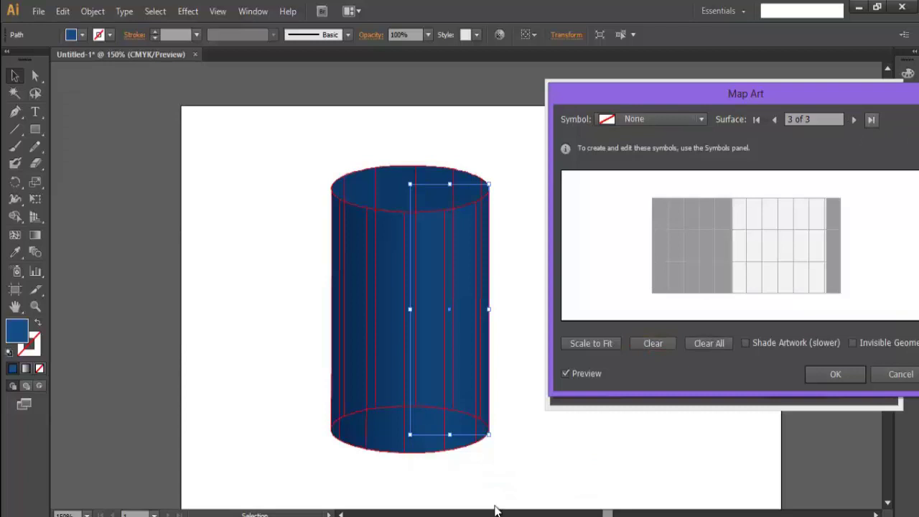
pyautogui.hotkey('shift', 'Tab')
pyautogui.hotkey('shift', 'Tab')
pyautogui.hotkey('shift', 'Tab')
pyautogui.hotkey('shift', 'Tab')
pyautogui.hotkey('shift', 'Tab')
pyautogui.hotkey('alt', 'Down')
pyautogui.press('Down')
pyautogui.press('Down')
pyautogui.press('Down')
pyautogui.press('Down')
pyautogui.press('Down')
pyautogui.press('Down')
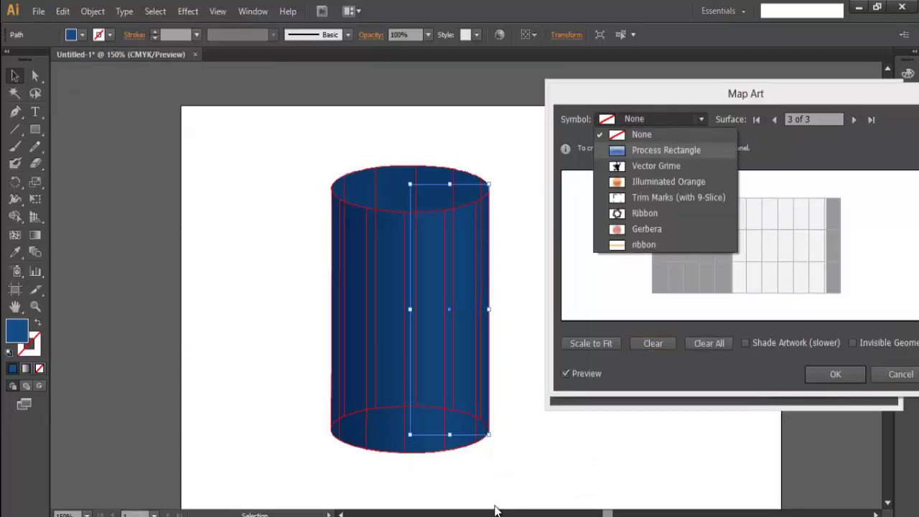
pyautogui.press('Down')
pyautogui.press('Return')
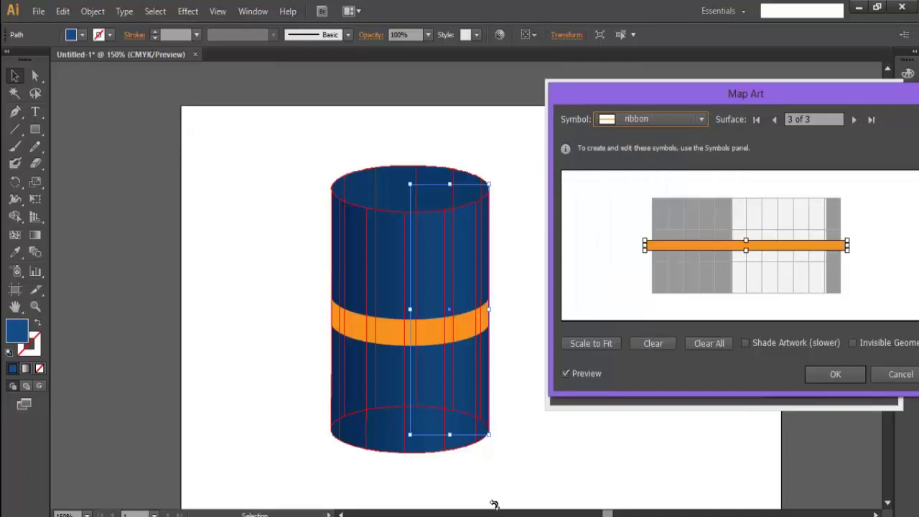
pyautogui.moveTo(849, 245); pyautogui.dragTo(846, 192)
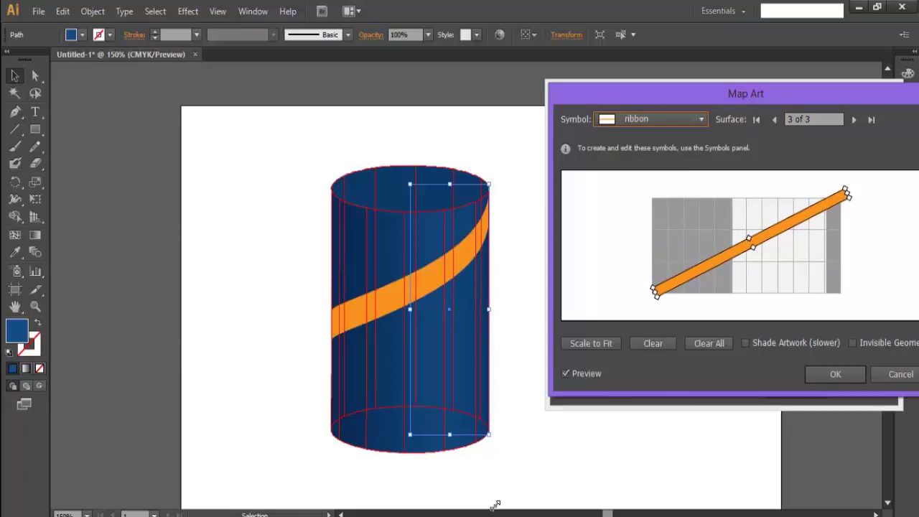
pyautogui.moveTo(654, 291); pyautogui.dragTo(649, 295)
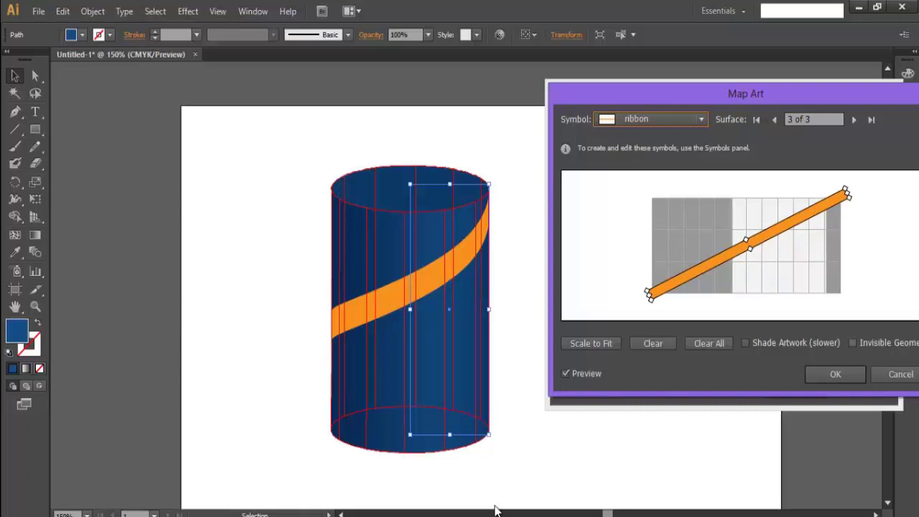
pyautogui.hotkey('alt', 'i')
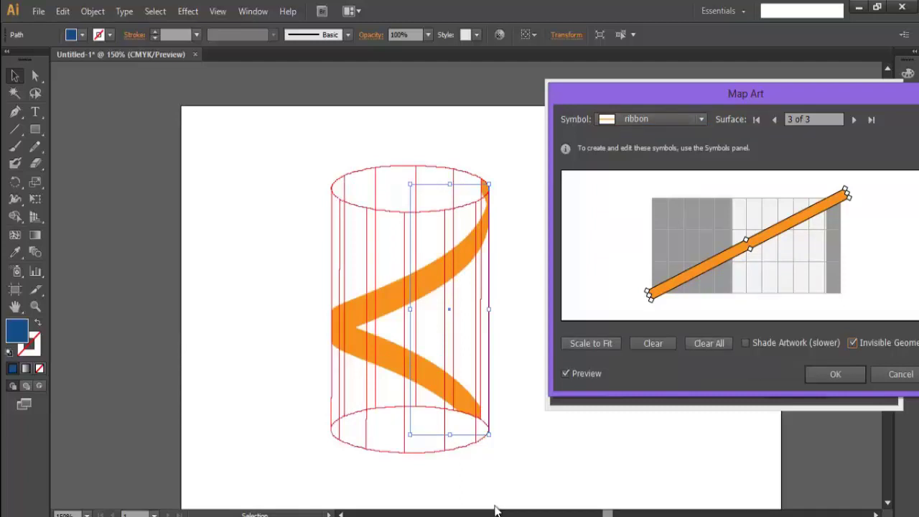
# - Confirm the ribbon mapping and apply the 3D revolve rotated 0°, 18°, 0°
pyautogui.press('Return')
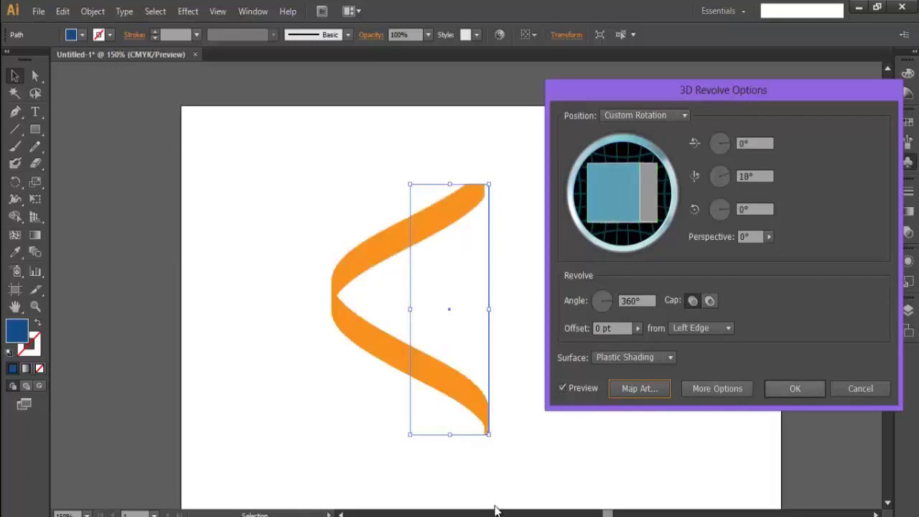
pyautogui.press('Return')
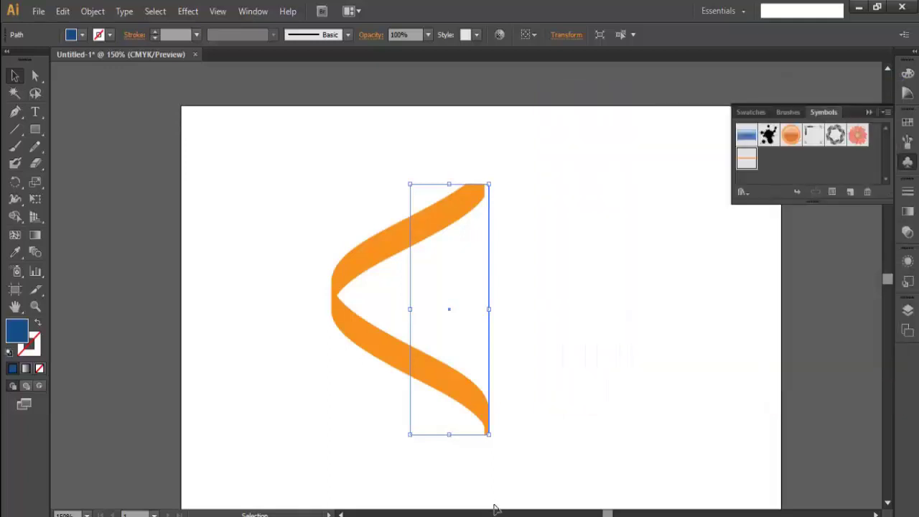
# - Move the 3D ribbon slightly up and search the Object menu for the Expand command
pyautogui.moveTo(449, 216); pyautogui.dragTo(445, 180)
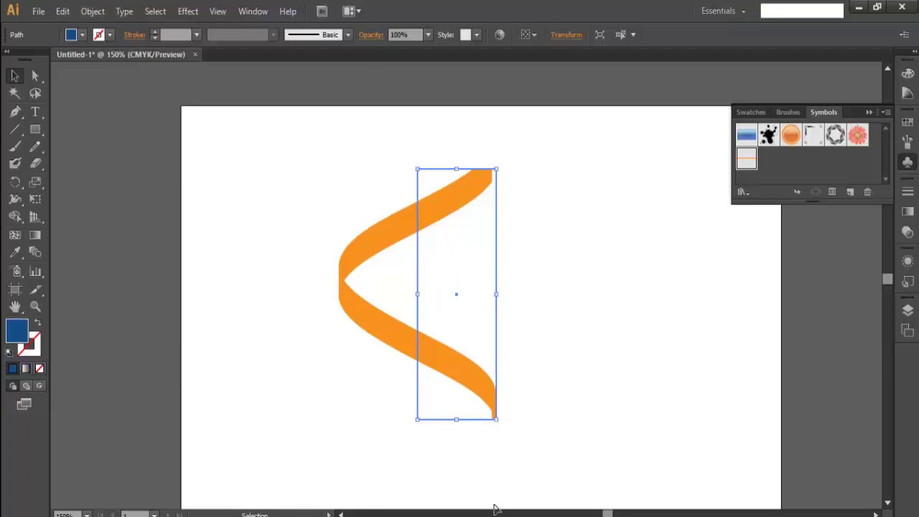
pyautogui.hotkey('alt', 'o')
pyautogui.press('Down')
pyautogui.press('Down')
pyautogui.press('Down')
pyautogui.press('Down')
pyautogui.press('Down')
pyautogui.press('Down')
pyautogui.press('Down')
pyautogui.press('Down')
pyautogui.press('Down')
pyautogui.press('Down')
pyautogui.press('Down')
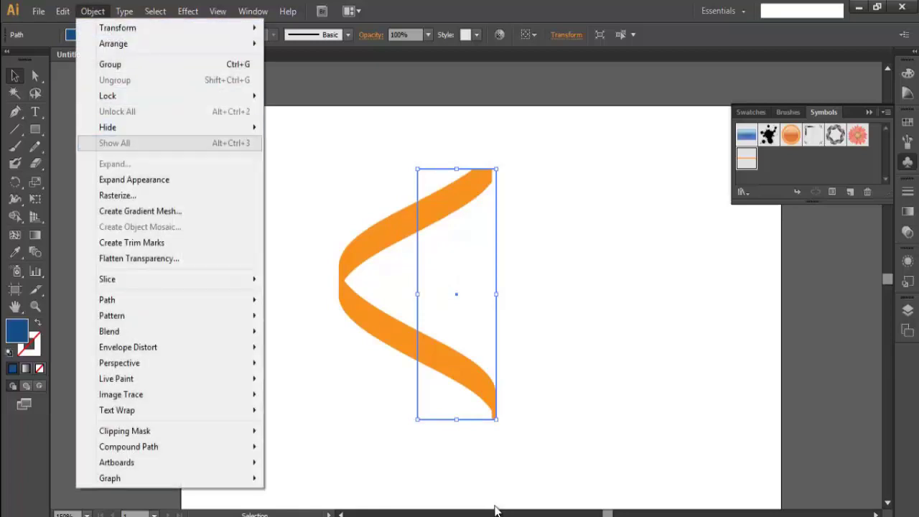
pyautogui.press('Up')
pyautogui.press('Up')
pyautogui.press('Up')
pyautogui.press('Up')
pyautogui.press('Up')
pyautogui.press('Up')
pyautogui.press('Up')
pyautogui.press('Down')
pyautogui.press('Down')
pyautogui.press('Down')
pyautogui.press('Down')
pyautogui.press('Down')
pyautogui.press('Down')
pyautogui.press('Down')
pyautogui.press('Down')
pyautogui.press('Down')
pyautogui.press('Down')
pyautogui.press('Down')
pyautogui.press('Down')
pyautogui.press('Down')
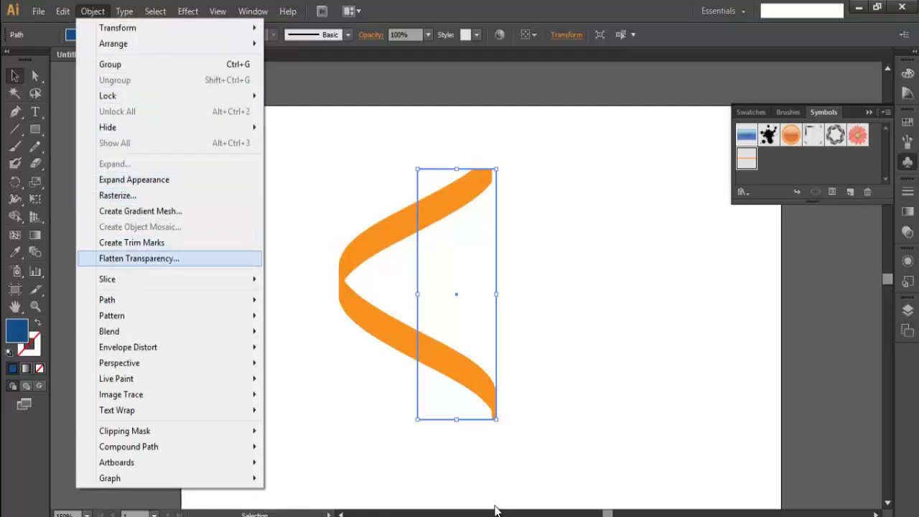
pyautogui.press('Up')
pyautogui.press('Up')
pyautogui.press('Up')
pyautogui.press('Up')
pyautogui.press('Up')
pyautogui.press('Up')
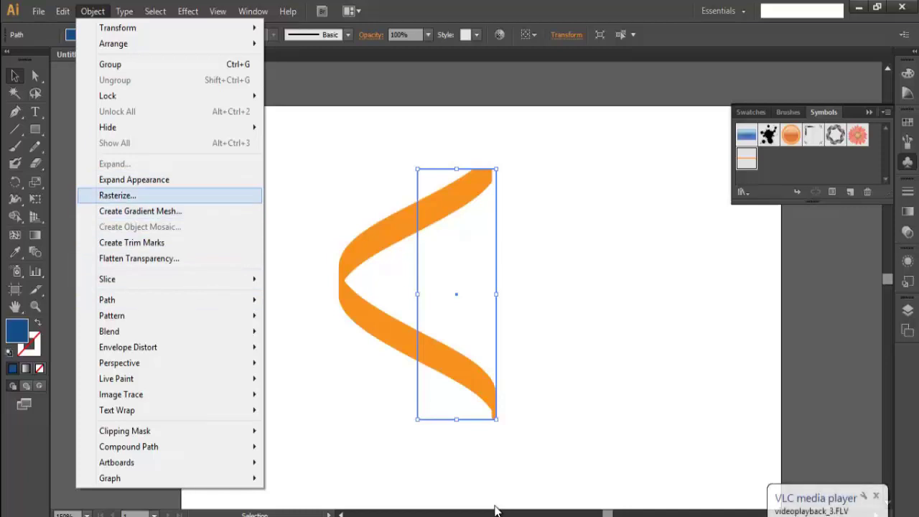
pyautogui.press('Up')
pyautogui.press('Up')
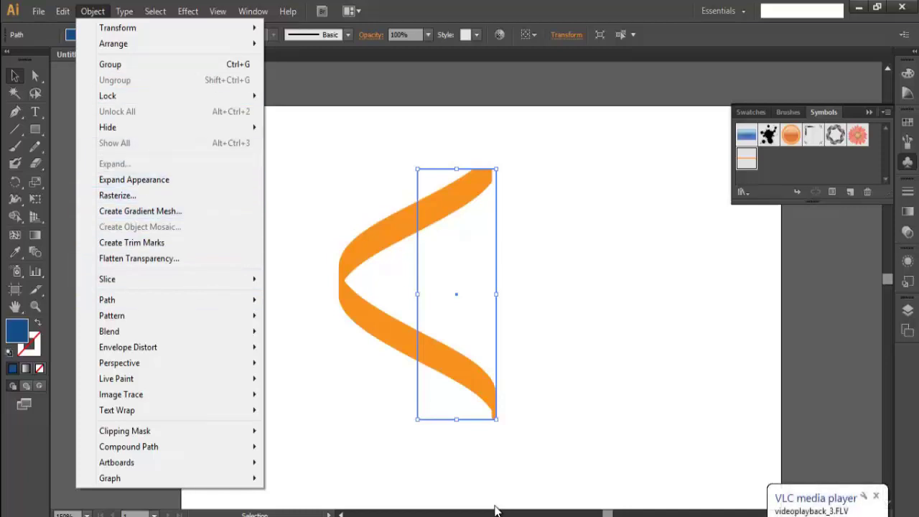
pyautogui.moveTo(63, 11)
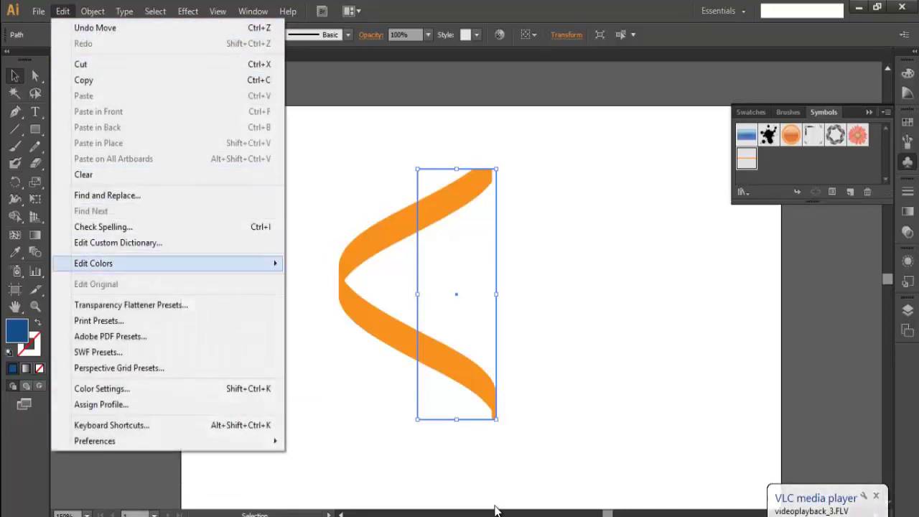
pyautogui.press('Escape')
pyautogui.hotkey('alt', 'o')
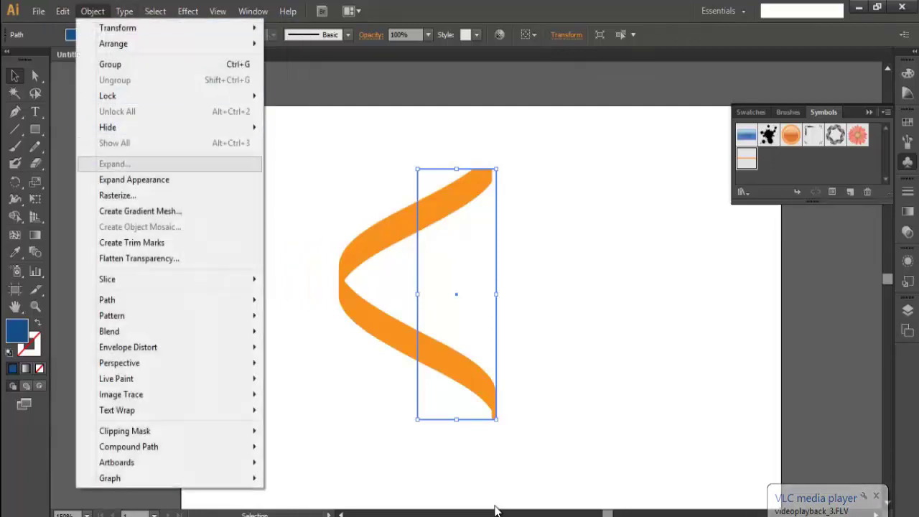
# - Nudge the ribbon and run Object > Expand Appearance to turn it into a plain group
pyautogui.moveTo(439, 210)
pyautogui.mouseDown()
pyautogui.moveTo(455, 210)
pyautogui.moveTo(428, 215)
pyautogui.mouseUp()
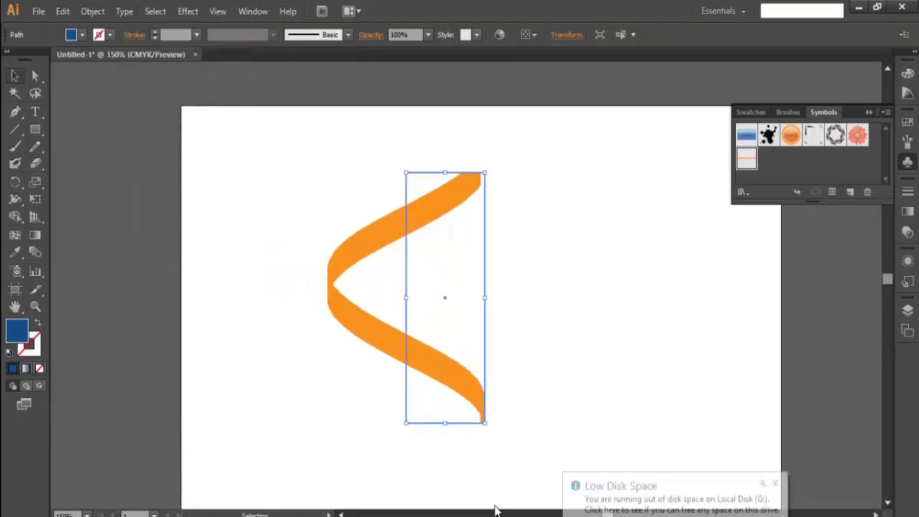
pyautogui.hotkey('alt', 'o')
pyautogui.press('Down')
pyautogui.press('Down')
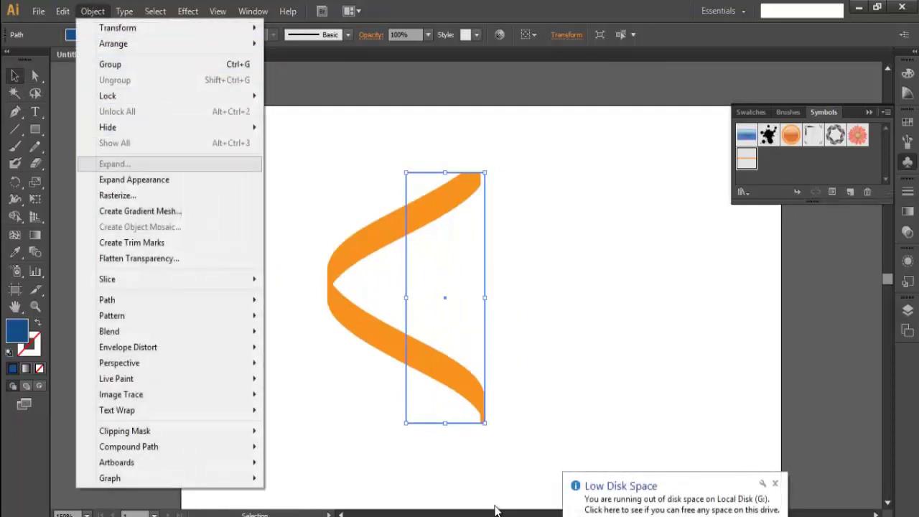
pyautogui.press('Down')
pyautogui.press('Return')
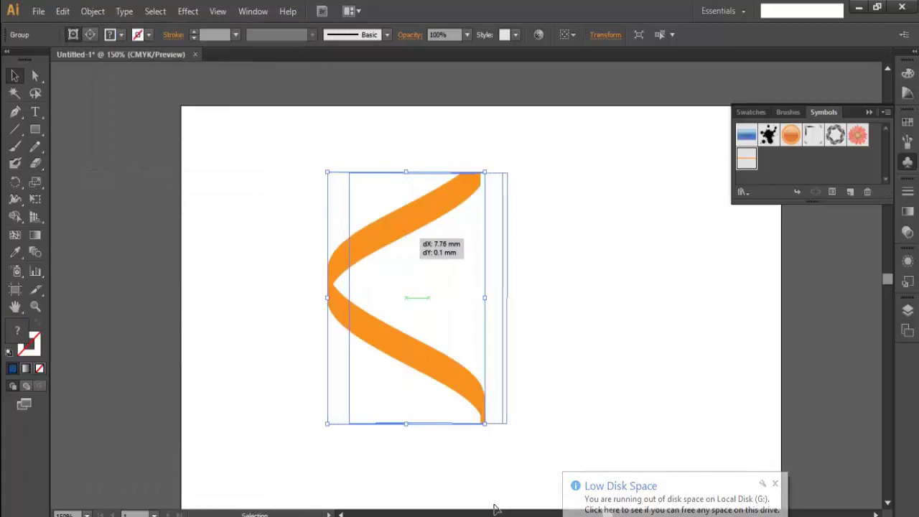
pyautogui.hotkey('ctrl', 'z')
pyautogui.hotkey('alt', 'o')
pyautogui.press('Down')
pyautogui.press('Down')
pyautogui.press('Return')
# - Move the ribbon group left and apply Object > Expand to it again twice
pyautogui.hotkey('ctrl', 'shift', 'a')
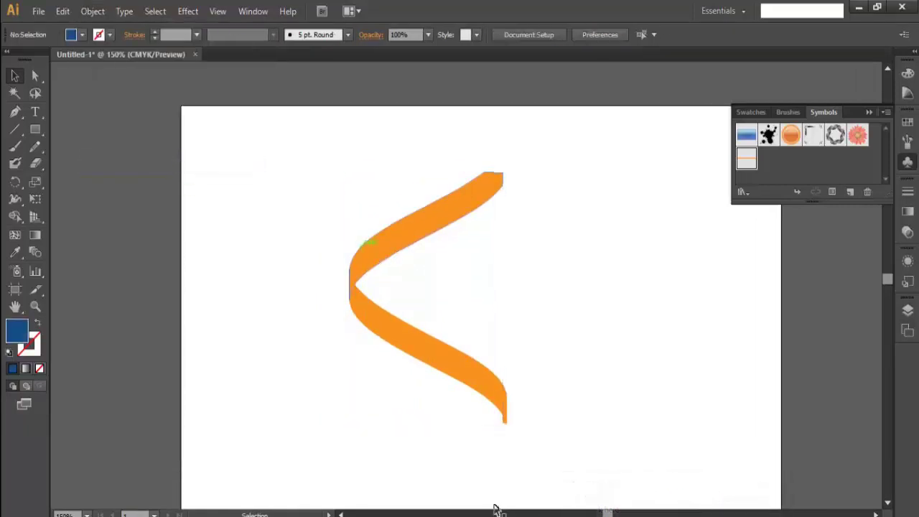
pyautogui.moveTo(382, 240); pyautogui.dragTo(415, 237)
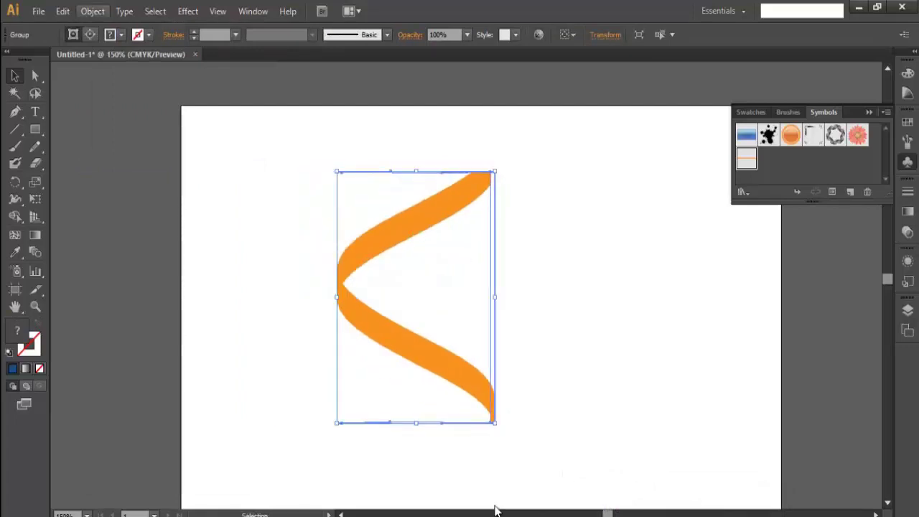
pyautogui.hotkey('alt', 'o')
pyautogui.press('Down')
pyautogui.press('Down')
pyautogui.press('Down')
pyautogui.press('Down')
pyautogui.press('Down')
pyautogui.press('Down')
pyautogui.press('Down')
pyautogui.press('Return')
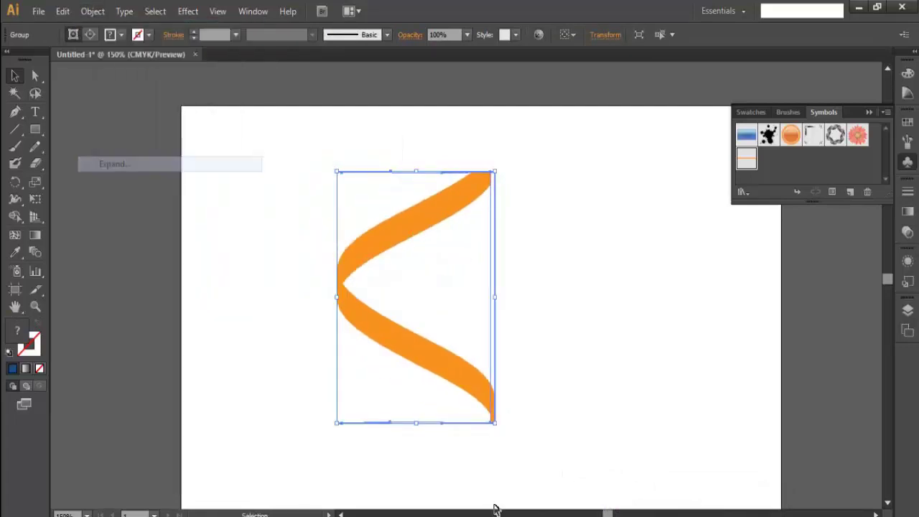
pyautogui.hotkey('alt', 'o')
pyautogui.press('Down')
pyautogui.press('Down')
pyautogui.press('Down')
pyautogui.press('Down')
pyautogui.press('Down')
pyautogui.press('Down')
pyautogui.press('Down')
pyautogui.press('Return')
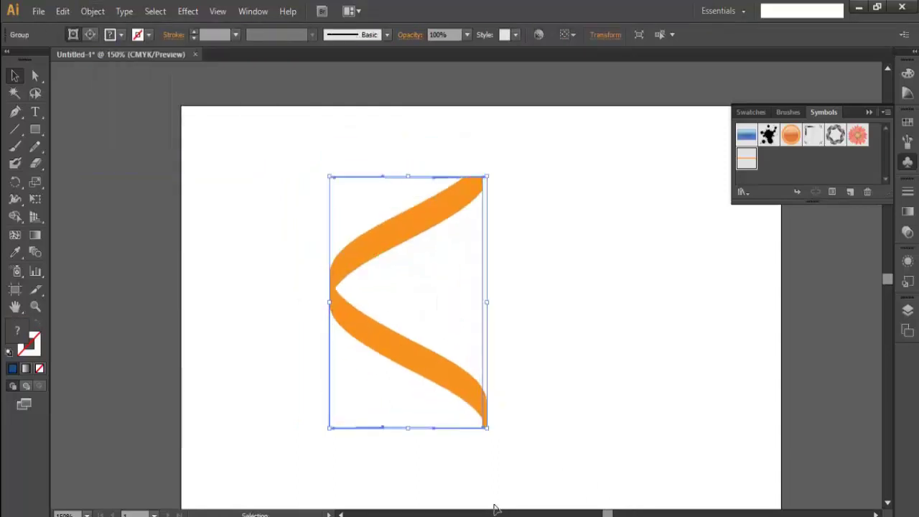
# - Reselect the ribbon group, nudge it right, and drag it back left
pyautogui.press('Menu')
pyautogui.press('Down')
pyautogui.press('Down')
pyautogui.press('Down')
pyautogui.press('Down')
pyautogui.press('Up')
pyautogui.press('Escape')
pyautogui.hotkey('ctrl', 'shift', 'a')
pyautogui.hotkey('ctrl', 'a')
pyautogui.hotkey('shift', 'Right')
pyautogui.hotkey('shift', 'Right')
pyautogui.hotkey('shift', 'Right')
pyautogui.hotkey('shift', 'Right')
pyautogui.hotkey('shift', 'Right')
pyautogui.hotkey('shift', 'Right')
pyautogui.hotkey('shift', 'Right')
pyautogui.hotkey('shift', 'Right')
pyautogui.moveTo(487, 227); pyautogui.dragTo(427, 226)
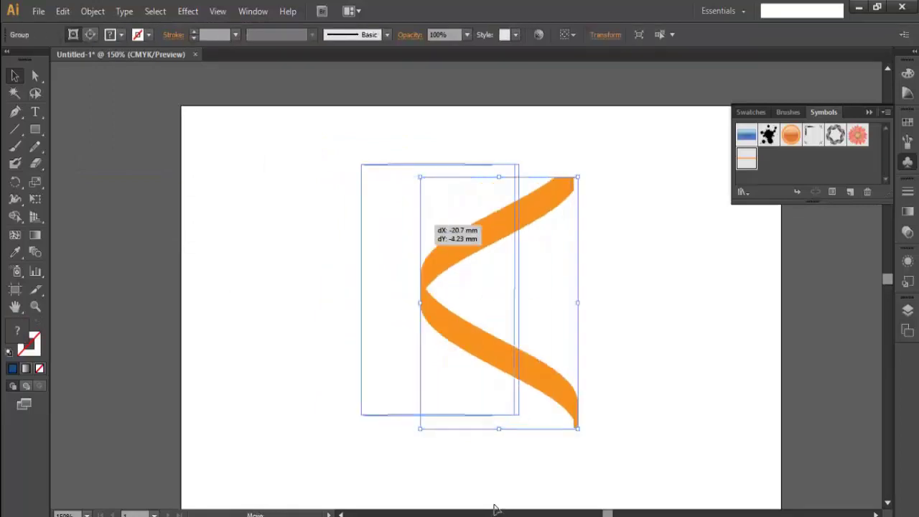
# - Ungroup the ribbon into separate curved pieces and shift the upper half
pyautogui.rightClick(427, 228)
pyautogui.click(466, 311)
pyautogui.rightClick(416, 227)
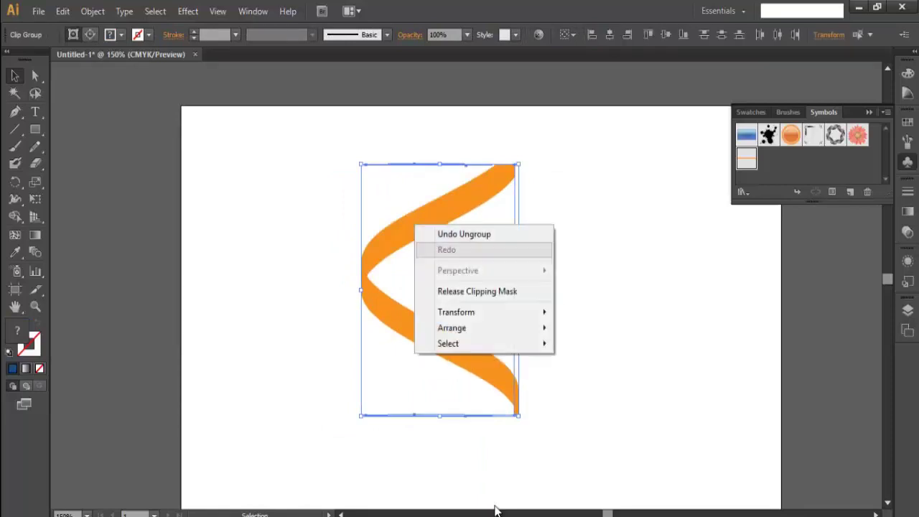
pyautogui.click(431, 438)
pyautogui.moveTo(431, 219)
pyautogui.mouseDown()
pyautogui.moveTo(364, 189)
pyautogui.moveTo(432, 219)
pyautogui.mouseUp()
# - Try repositioning the lower piece, drag the upper curve over, and remove the stray sliver
pyautogui.click(610, 432)
pyautogui.moveTo(438, 338); pyautogui.dragTo(426, 392)
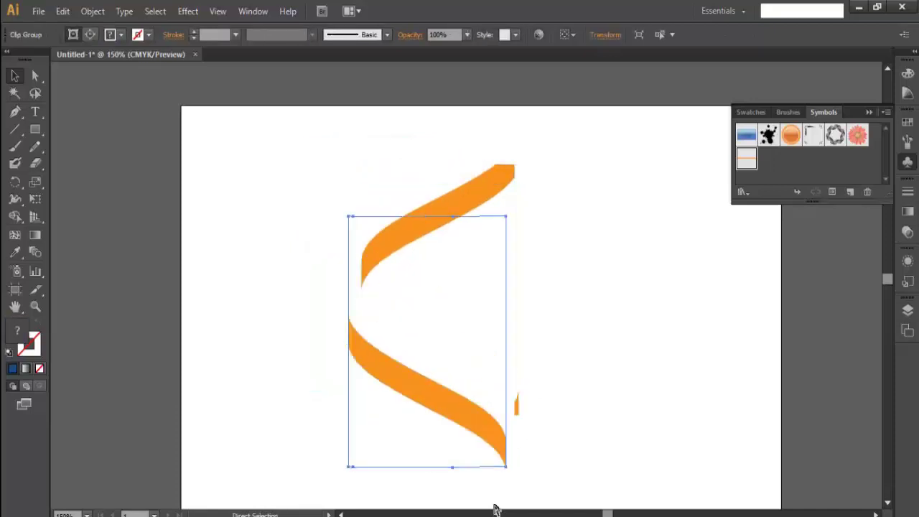
pyautogui.hotkey('ctrl', 'z')
pyautogui.moveTo(496, 372); pyautogui.dragTo(431, 410)
pyautogui.hotkey('ctrl', 'z')
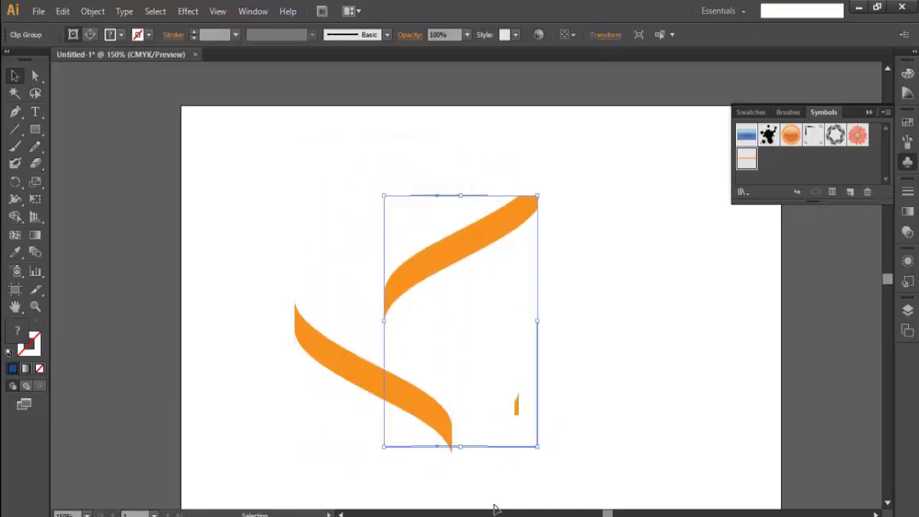
pyautogui.moveTo(450, 253); pyautogui.dragTo(348, 184)
pyautogui.hotkey('ctrl', 'shift', 'a')
pyautogui.hotkey('ctrl', 'z')
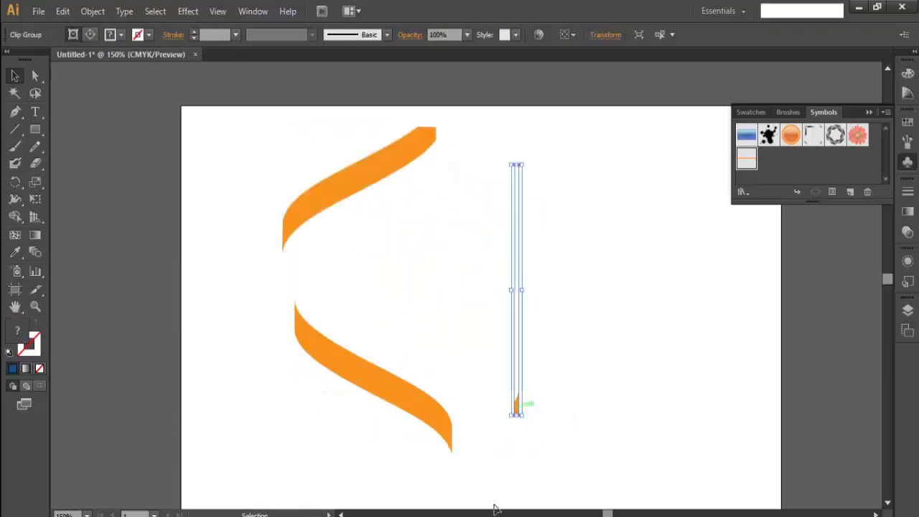
pyautogui.hotkey('ctrl', 'z')
# - Line up the upper and lower curves, nudging the lower one up three times into one S
pyautogui.moveTo(359, 180); pyautogui.dragTo(421, 214)
pyautogui.moveTo(359, 359); pyautogui.dragTo(408, 341)
pyautogui.press('Up')
pyautogui.press('Up')
pyautogui.press('Up')
pyautogui.press('Up')
pyautogui.press('Up')
pyautogui.press('Up')
pyautogui.press('Up')
pyautogui.press('Up')
pyautogui.press('Up')
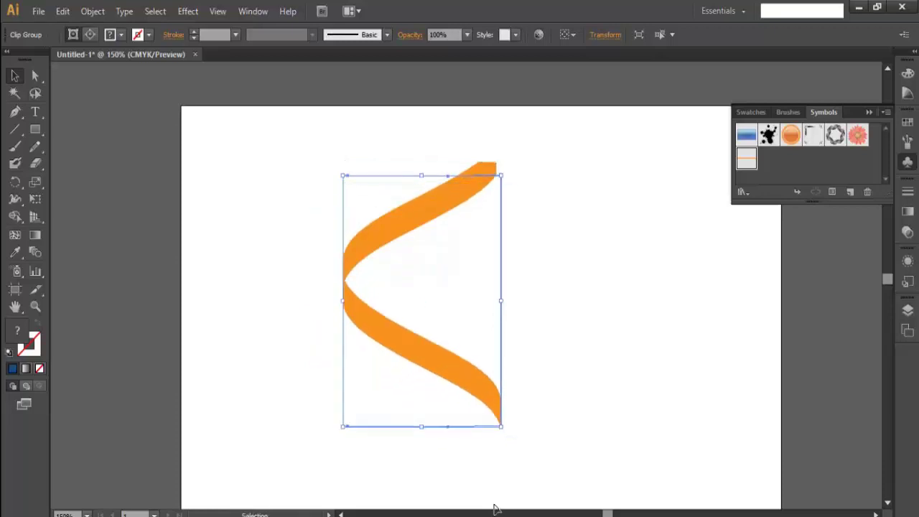
pyautogui.press('Up')
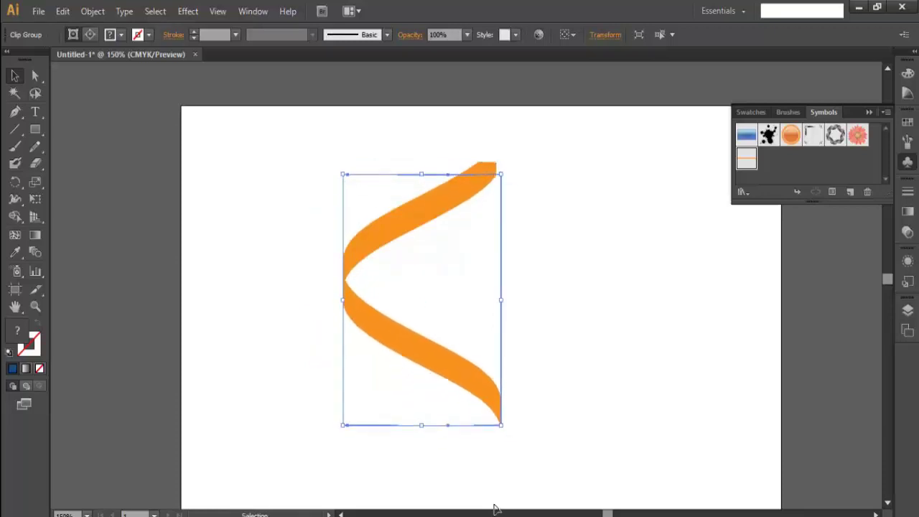
pyautogui.press('Up')
pyautogui.click(494, 509)
# - Duplicate the orange curve group and place the copy below the original so the ends meet
pyautogui.hotkey('ctrl', 'alt', ']')
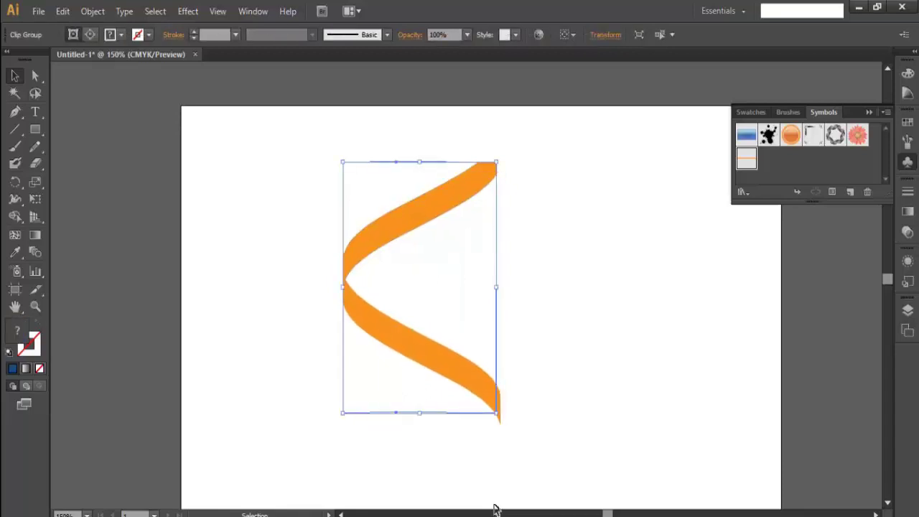
pyautogui.hotkey('ctrl', 'a')
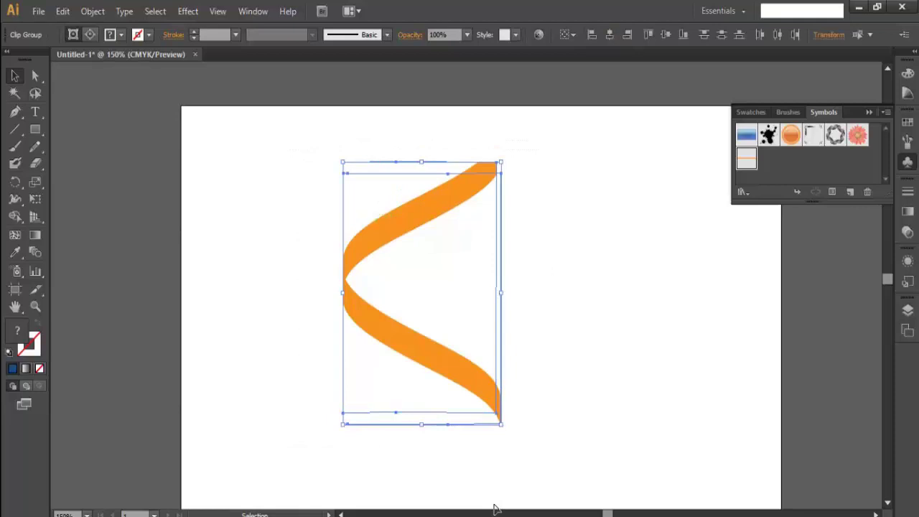
pyautogui.moveTo(378, 246); pyautogui.dragTo(603, 291)
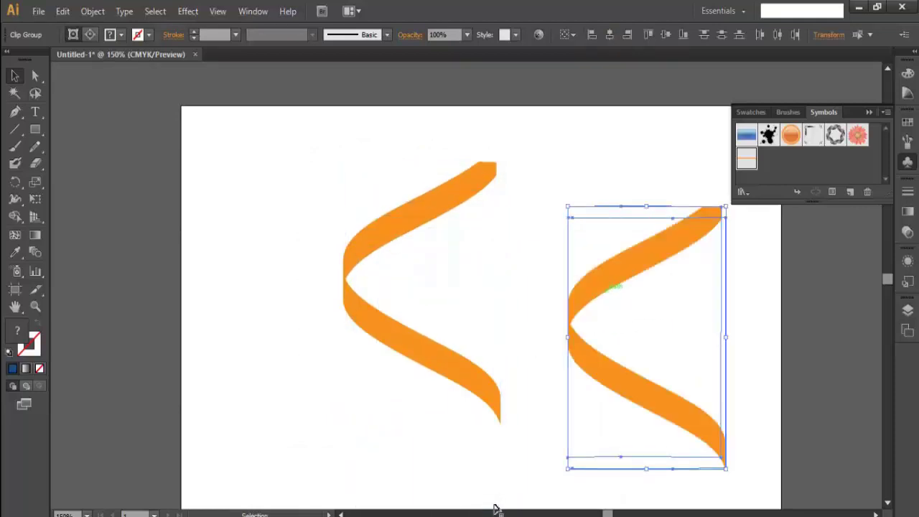
pyautogui.hotkey('ctrl', '-')
pyautogui.hotkey('ctrl', '-')
pyautogui.press('alt')
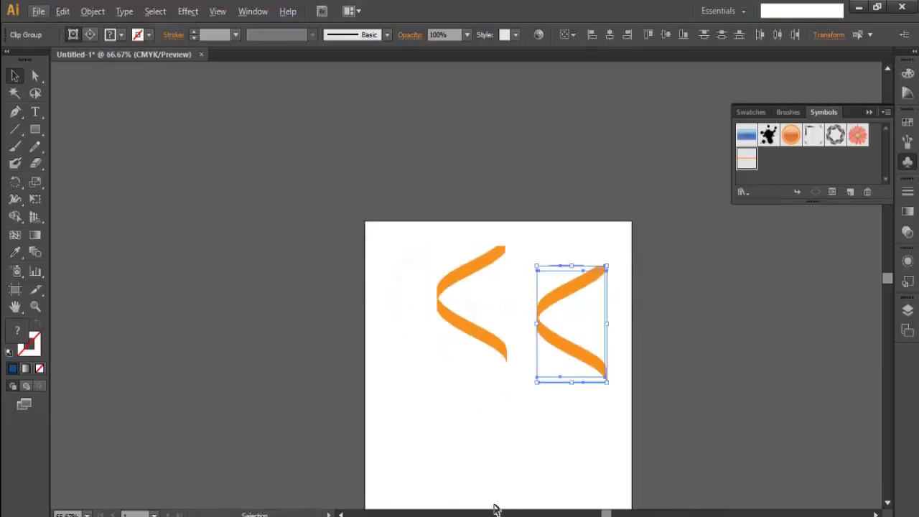
pyautogui.press('alt')
pyautogui.scroll(-3, 494, 509)
pyautogui.hscroll(3, 494, 509)
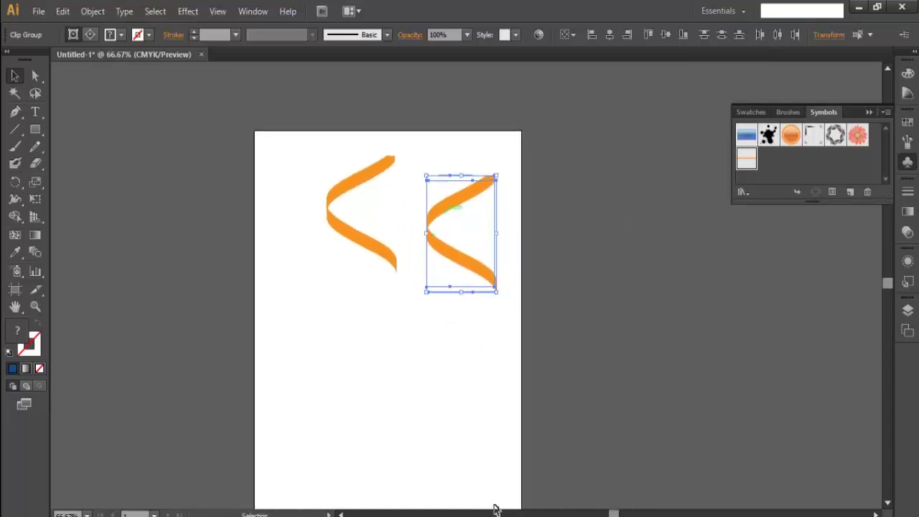
pyautogui.moveTo(453, 209); pyautogui.dragTo(351, 289)
# - Delete the lower copy of the orange curve, restoring and removing it again
pyautogui.click(494, 509)
pyautogui.hotkey('ctrl', 'z')
pyautogui.press('Delete')
pyautogui.hotkey('ctrl', 'z')
pyautogui.click(495, 509)
pyautogui.hotkey('ctrl', 'z')
pyautogui.press('Delete')
pyautogui.hotkey('ctrl', 'z')
# - Make a fresh duplicate of the orange curve and nudge it over the original's lower half
pyautogui.press('Delete')
pyautogui.hotkey('ctrl', 'z')
pyautogui.hotkey('ctrl', 'z')
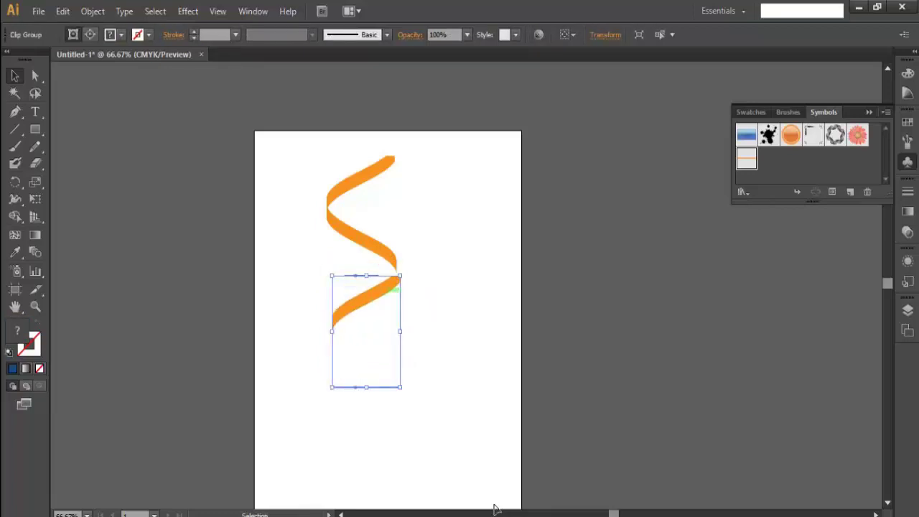
pyautogui.hotkey('ctrl', 'shift', 'z')
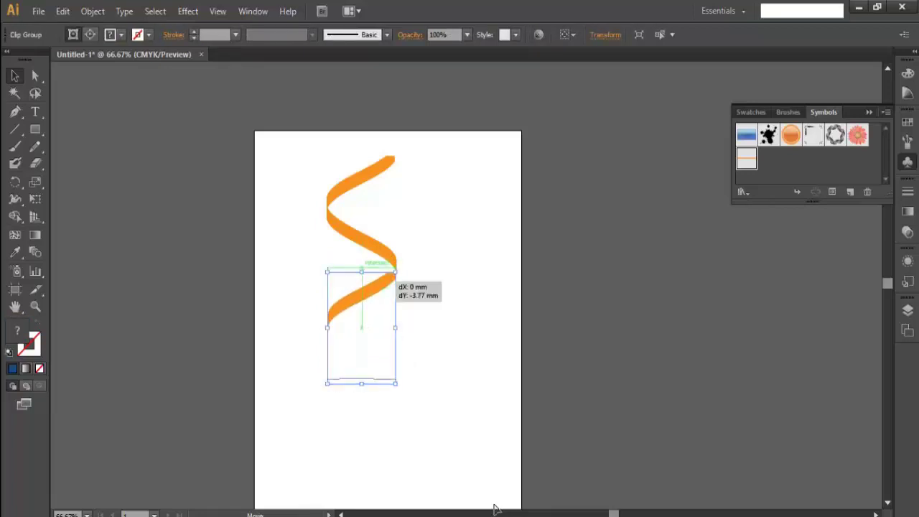
pyautogui.hotkey('ctrl', 'z')
pyautogui.hotkey('ctrl', 'z')
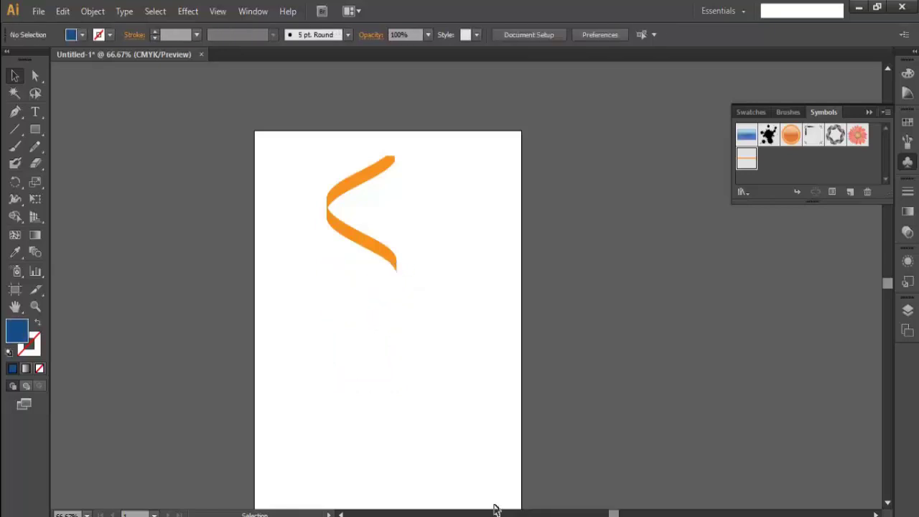
pyautogui.hotkey('ctrl', 'z')
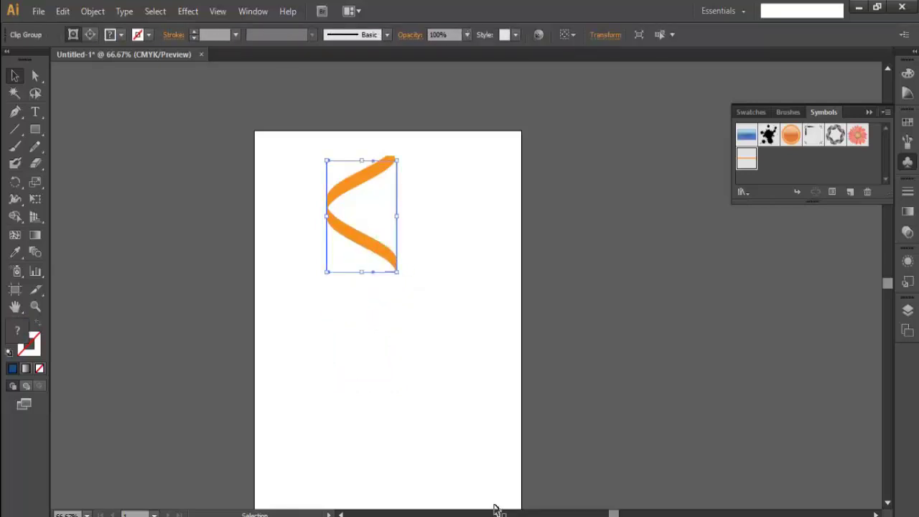
pyautogui.hotkey('ctrl', 'z')
pyautogui.hotkey('ctrl', 'shift', 'z')
pyautogui.hotkey('ctrl', 'shift', 'z')
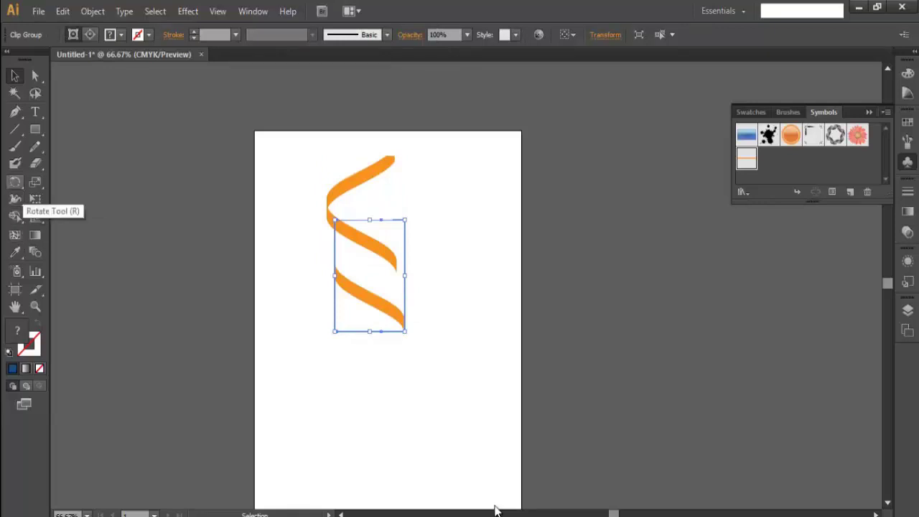
# - Flip the duplicate curve vertically with the Reflect tool and shift it down below the ribbon
pyautogui.press('r')
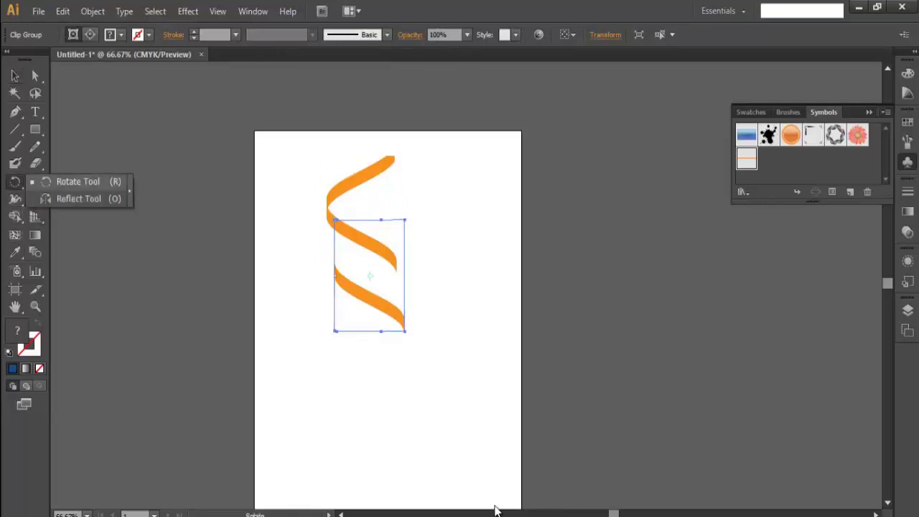
pyautogui.press('o')
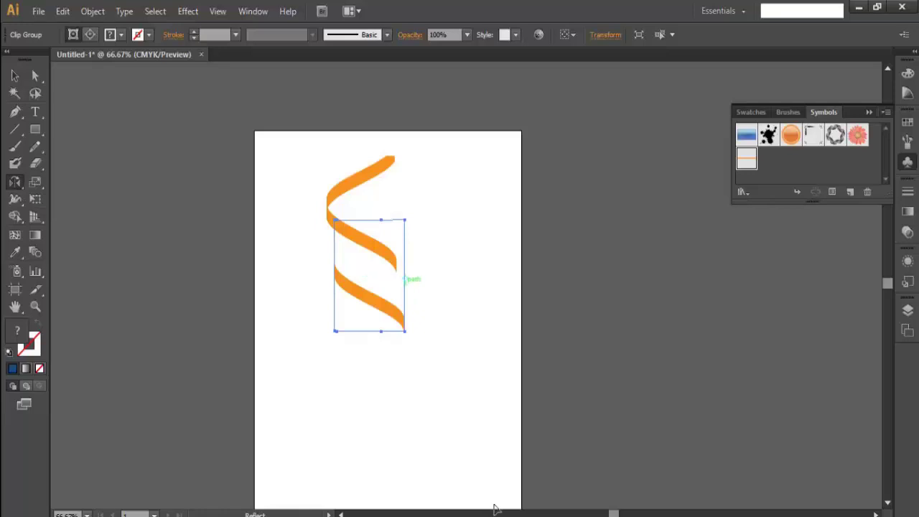
pyautogui.moveTo(494, 509); pyautogui.dragTo(495, 505)
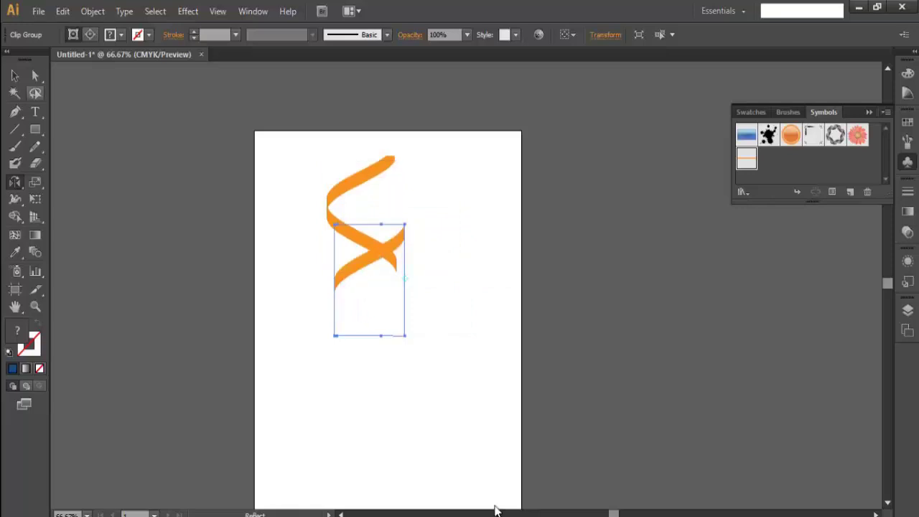
pyautogui.press('v')
pyautogui.hotkey('shift', 'Down')
pyautogui.hotkey('shift', 'Down')
pyautogui.hotkey('shift', 'Down')
pyautogui.hotkey('shift', 'Down')
pyautogui.hotkey('shift', 'Down')
pyautogui.hotkey('shift', 'Down')
pyautogui.hotkey('shift', 'Down')
pyautogui.hotkey('shift', 'Down')
pyautogui.hotkey('shift', 'Down')
pyautogui.hotkey('shift', 'Down')
pyautogui.hotkey('shift', 'Down')
pyautogui.hotkey('shift', 'Down')
pyautogui.hotkey('shift', 'Down')
pyautogui.hotkey('shift', 'Down')
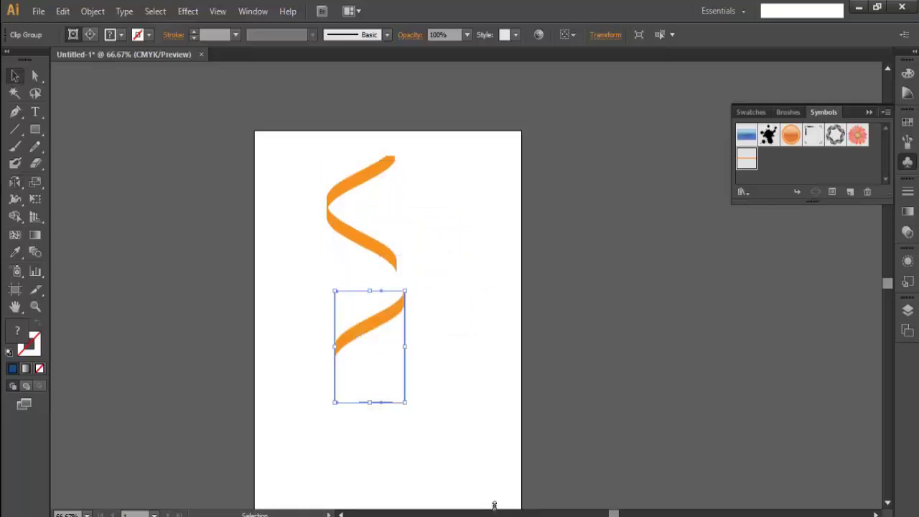
# - Stretch the mirrored copy taller and move it up toward the upper ribbon
pyautogui.moveTo(370, 403); pyautogui.dragTo(370, 423)
pyautogui.moveTo(374, 330); pyautogui.dragTo(378, 308)
pyautogui.rightClick(378, 306)
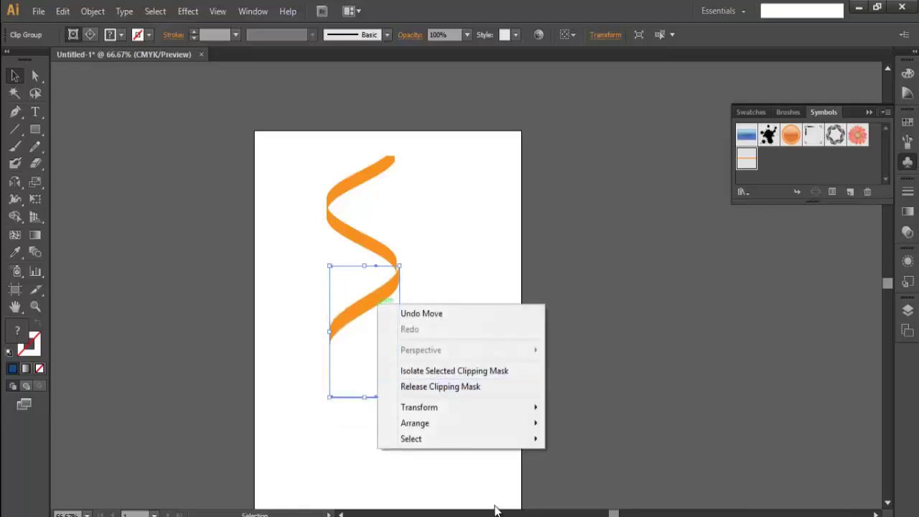
pyautogui.click(495, 510)
pyautogui.click(357, 312)
pyautogui.rightClick(355, 311)
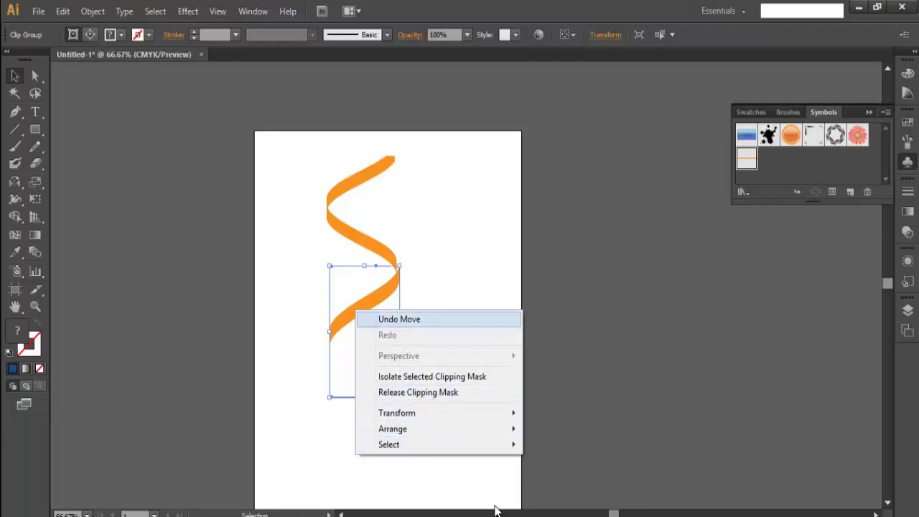
# - Look for the Expand command in the Object menu for the lower clip group
pyautogui.hotkey('alt', 'o')
pyautogui.press('e')
pyautogui.press('Escape')
pyautogui.click(495, 510)
pyautogui.click(349, 317)
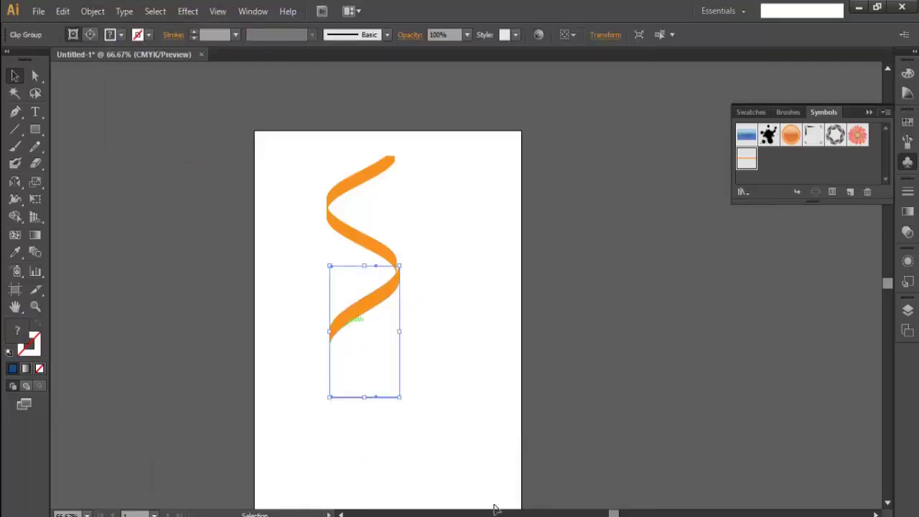
pyautogui.rightClick(349, 316)
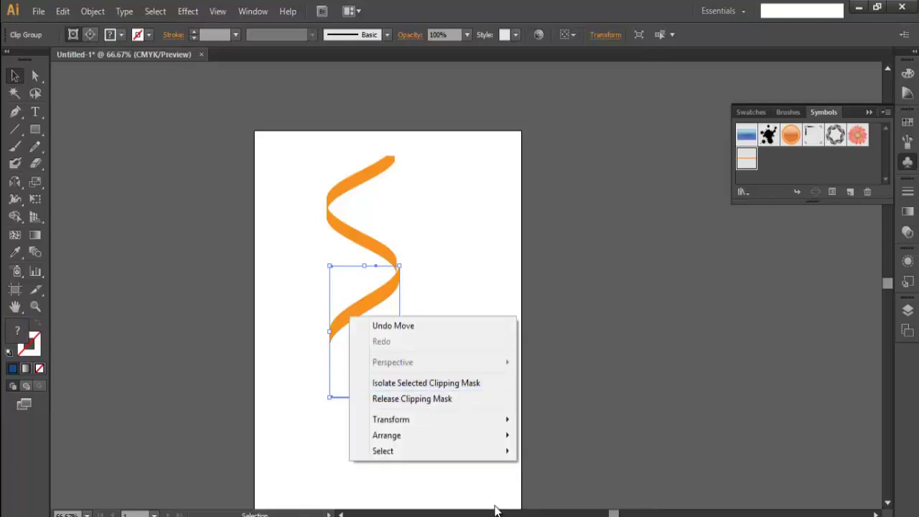
pyautogui.hotkey('alt', 'o')
pyautogui.press('Up')
pyautogui.press('Up')
pyautogui.press('Up')
pyautogui.press('Up')
pyautogui.press('Up')
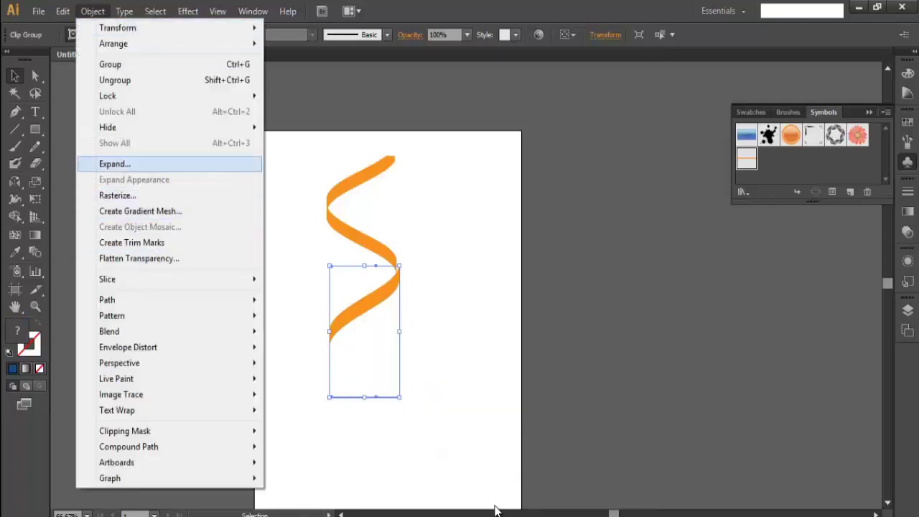
pyautogui.press('Return')
# - Apply Object > Expand to the lower piece, then undo it to keep the clip group
pyautogui.hotkey('alt', 'o')
pyautogui.press('Up')
pyautogui.press('Up')
pyautogui.press('Up')
pyautogui.press('Up')
pyautogui.press('Up')
pyautogui.press('Return')
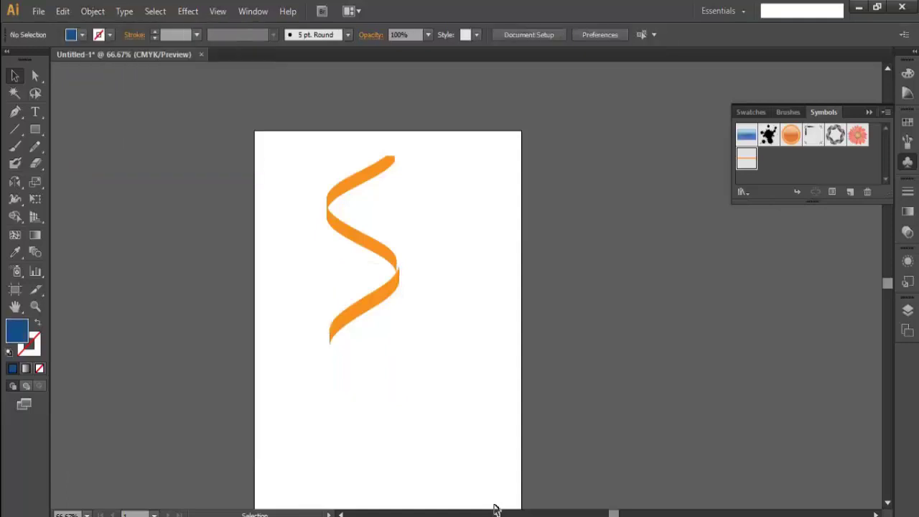
pyautogui.hotkey('ctrl', 'z')
pyautogui.hotkey('ctrl', 'shift', 'z')
pyautogui.hotkey('ctrl', 'z')
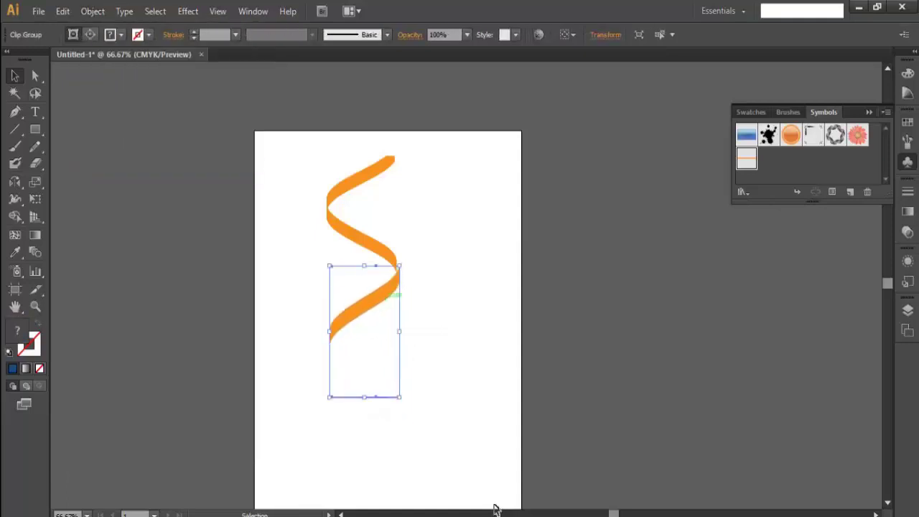
# - Zoom to 150% and nudge the lower piece right and up until it joins the upper ribbon's bend
pyautogui.hotkey('ctrl', '+')
pyautogui.hotkey('ctrl', '+')
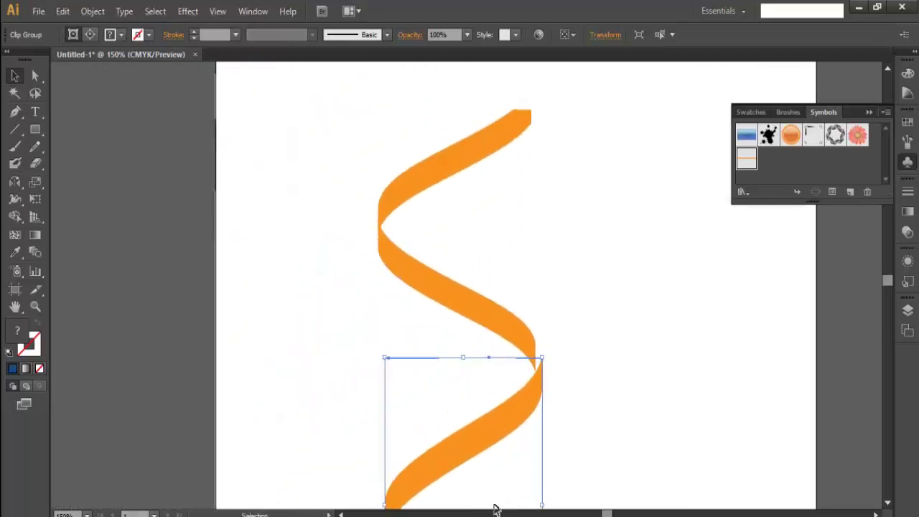
pyautogui.moveTo(495, 505); pyautogui.dragTo(494, 508)
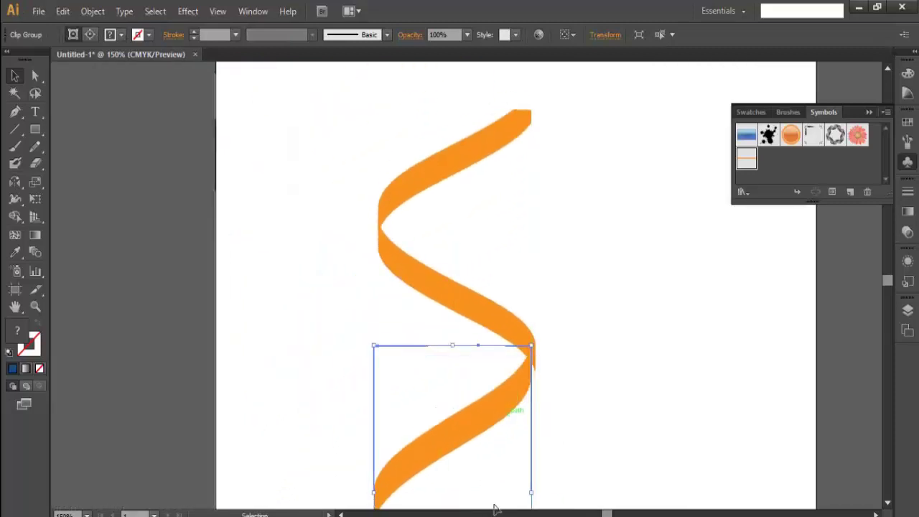
pyautogui.press('Right')
pyautogui.press('Right')
pyautogui.press('Right')
pyautogui.press('Right')
pyautogui.press('Up')
pyautogui.press('Up')
pyautogui.press('Up')
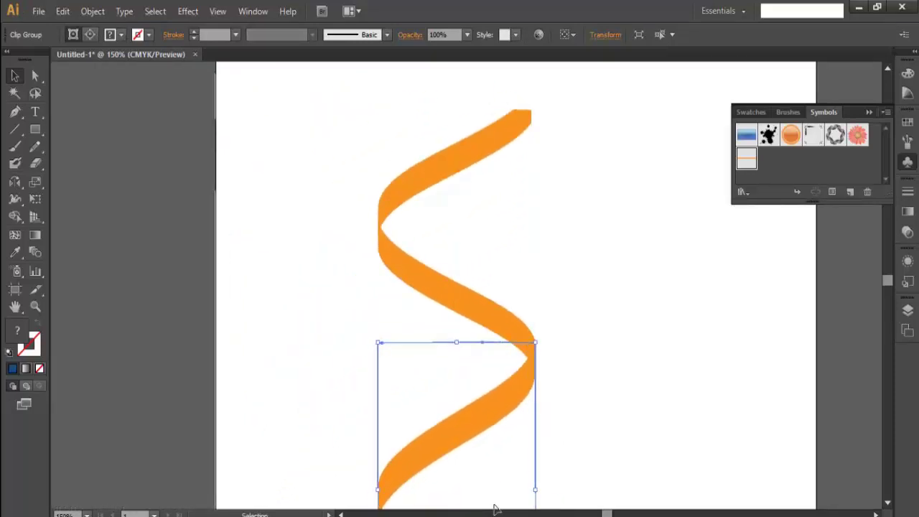
pyautogui.press('Up')
pyautogui.press('Up')
pyautogui.click(494, 508)
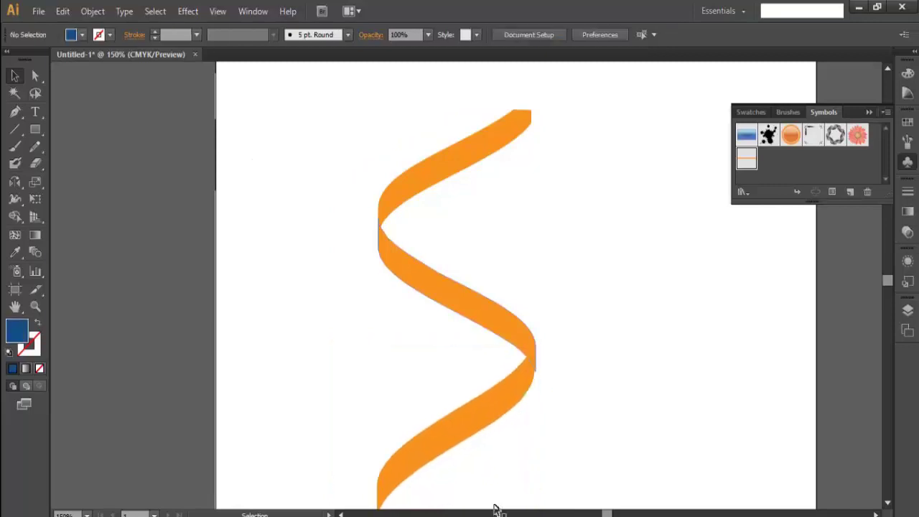
# - Scroll around to check the join, then select the ribbon pieces
pyautogui.scroll(-5, 494, 505)
pyautogui.hscroll(3, 494, 505)
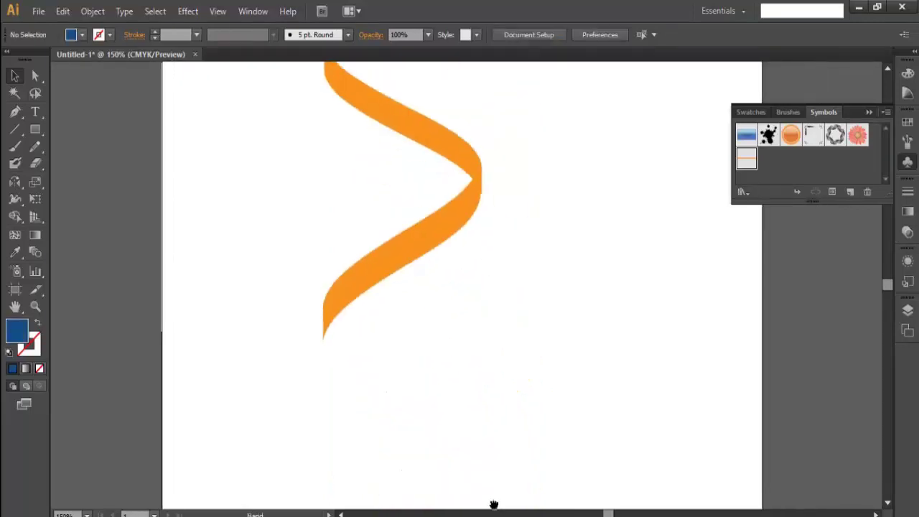
pyautogui.scroll(7, 494, 505)
pyautogui.scroll(-4, 495, 505)
pyautogui.hscroll(-1, 495, 505)
pyautogui.scroll(3, 494, 505)
pyautogui.hotkey('ctrl', 'a')
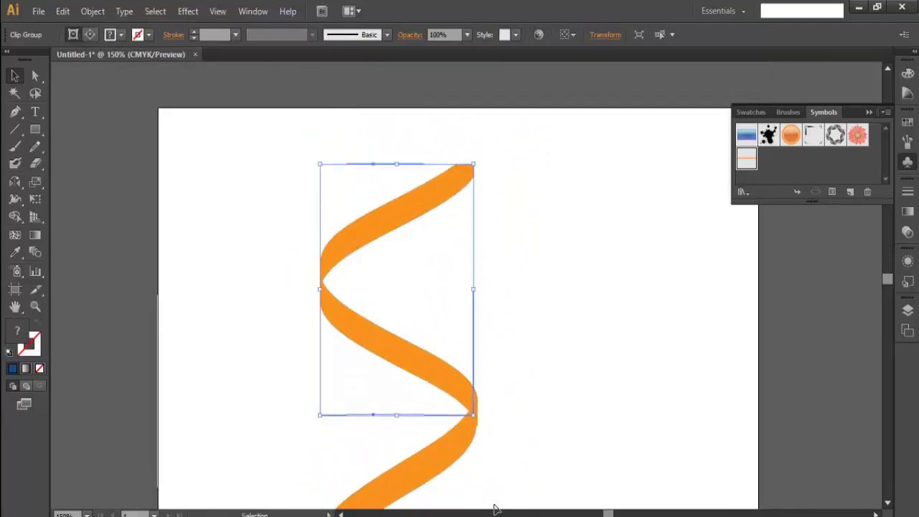
# - Delete the upper ribbon piece and reposition the remaining ribbon higher on the page
pyautogui.press('Delete')
pyautogui.hotkey('ctrl', 'a')
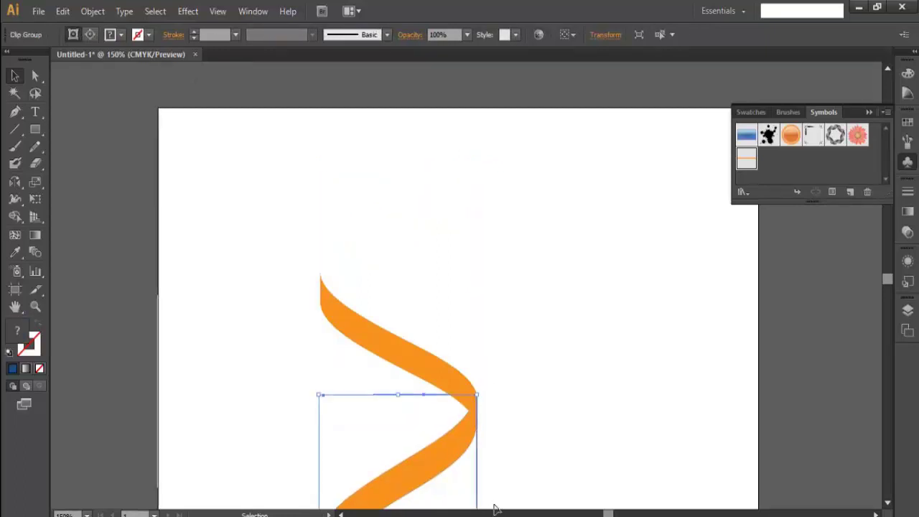
pyautogui.moveTo(428, 401); pyautogui.dragTo(427, 115)
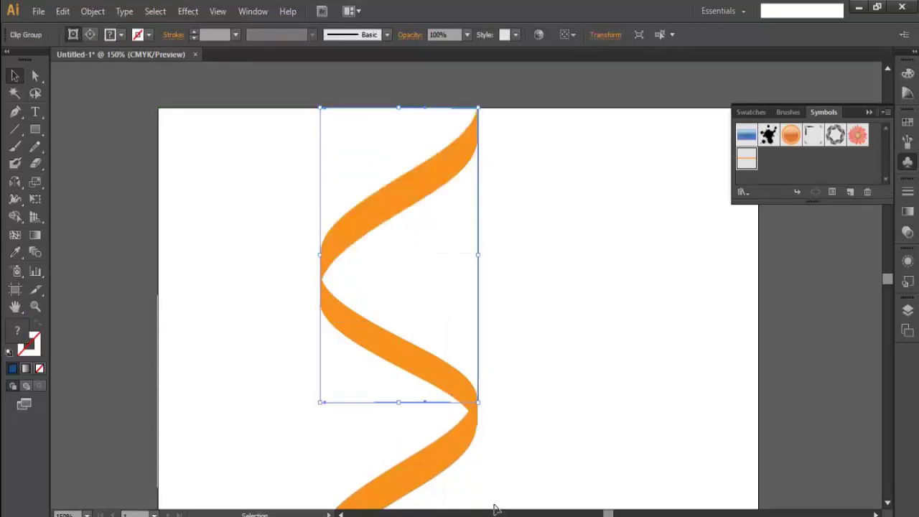
pyautogui.moveTo(397, 212); pyautogui.dragTo(397, 221)
pyautogui.hotkey('ctrl', 'shift', 'a')
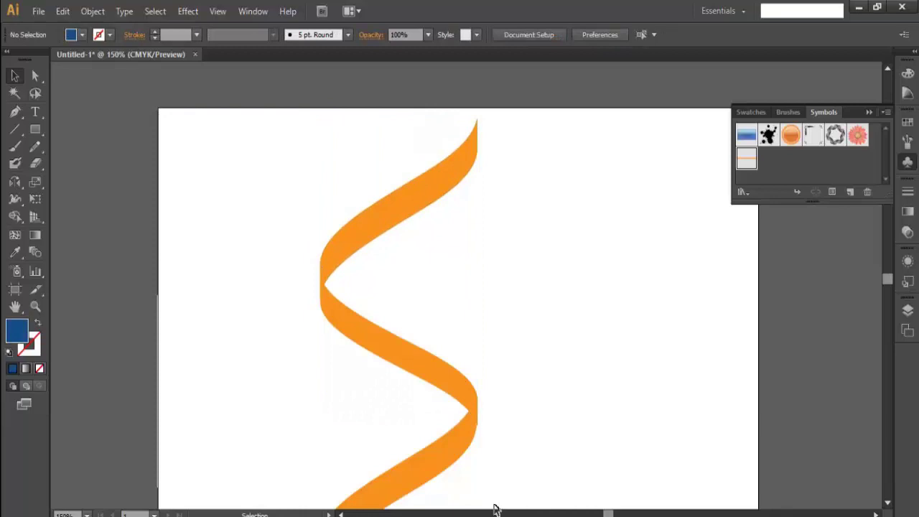
# - Zoom out and move the whole orange ribbon about 25 mm to the left
pyautogui.hotkey('ctrl', '-')
pyautogui.moveTo(304, 158); pyautogui.dragTo(551, 492)
pyautogui.moveTo(469, 382); pyautogui.dragTo(411, 382)
pyautogui.hotkey('ctrl', 'shift', 'a')
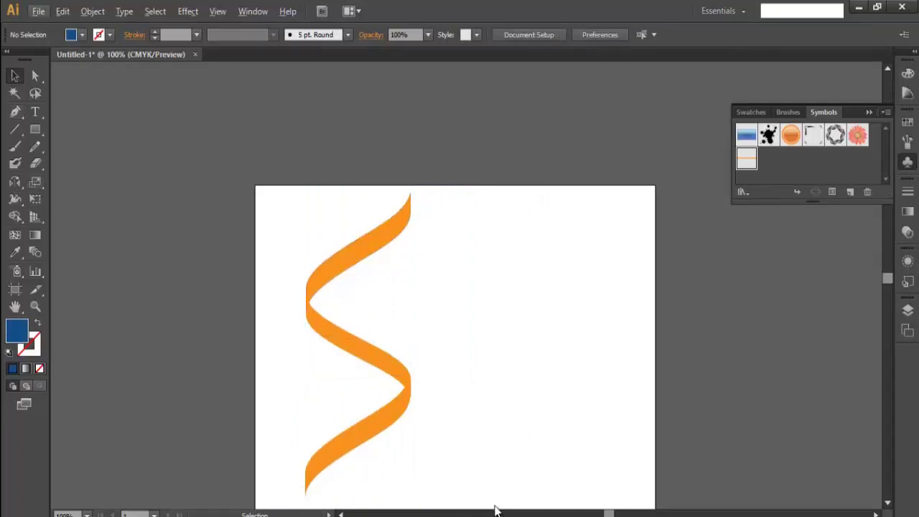
# - Draw a 76.2 mm circle right of the ribbon with a white-to-black gradient fill
pyautogui.click(35, 129)
pyautogui.press('l')
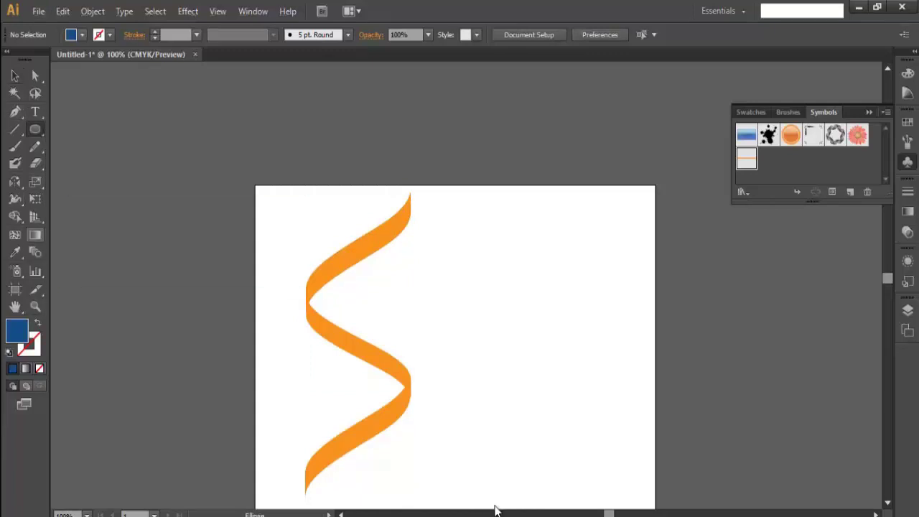
pyautogui.click(35, 235)
pyautogui.press('.')
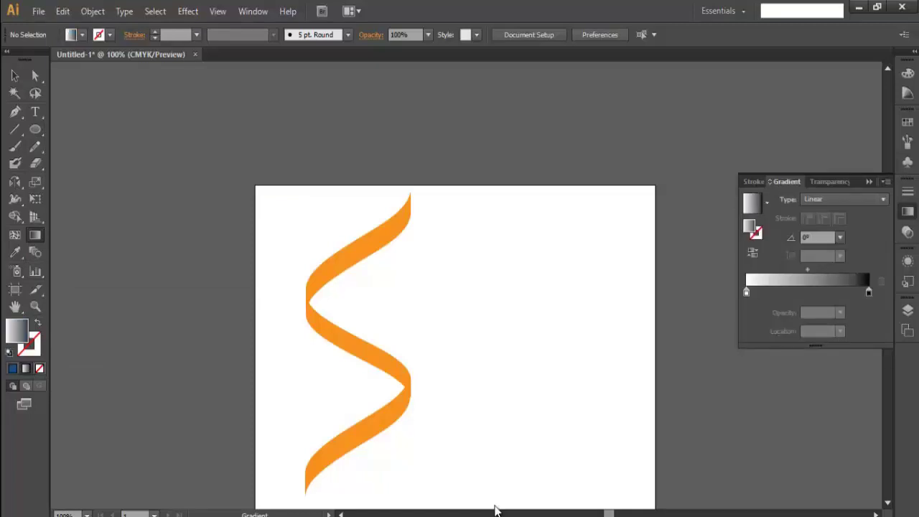
pyautogui.press('l')
pyautogui.moveTo(526, 328); pyautogui.dragTo(600, 405)
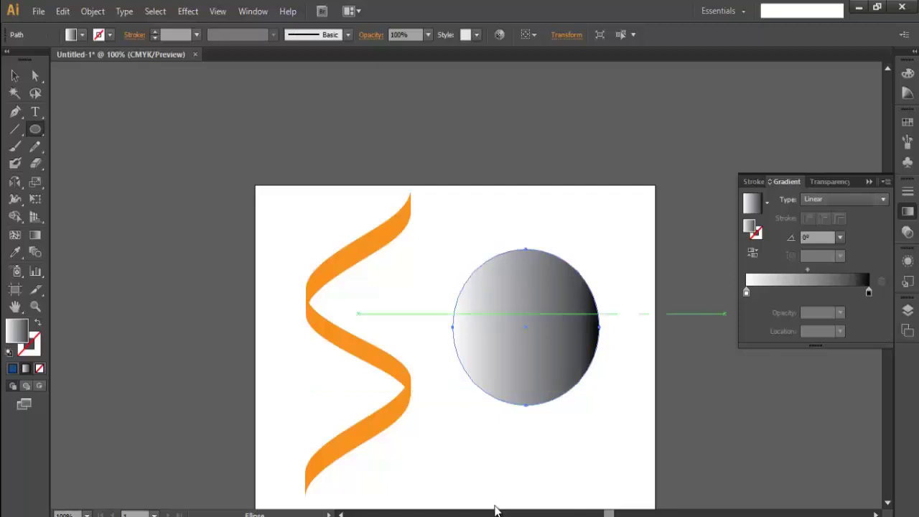
# - Set the circle's gradient type to Radial and show its gradient controls
pyautogui.hotkey('alt', 'Down')
pyautogui.press('Down')
pyautogui.press('Return')
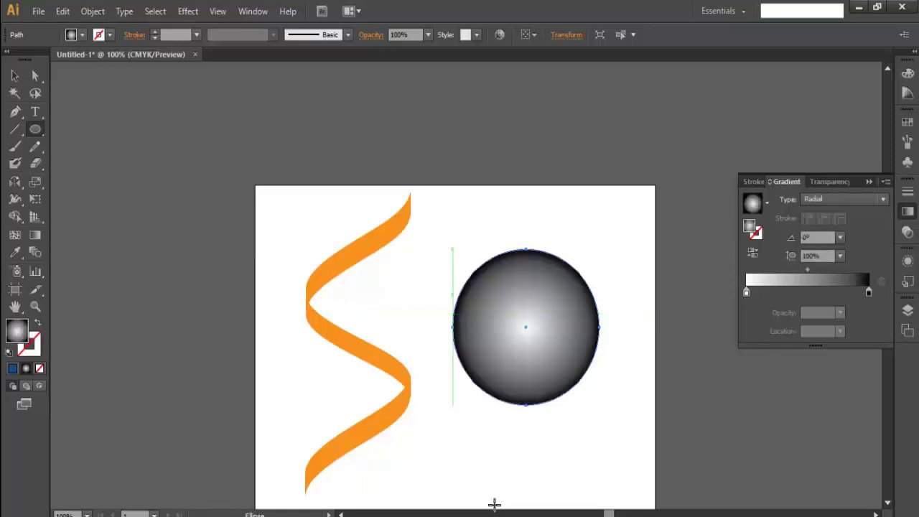
pyautogui.press('g')
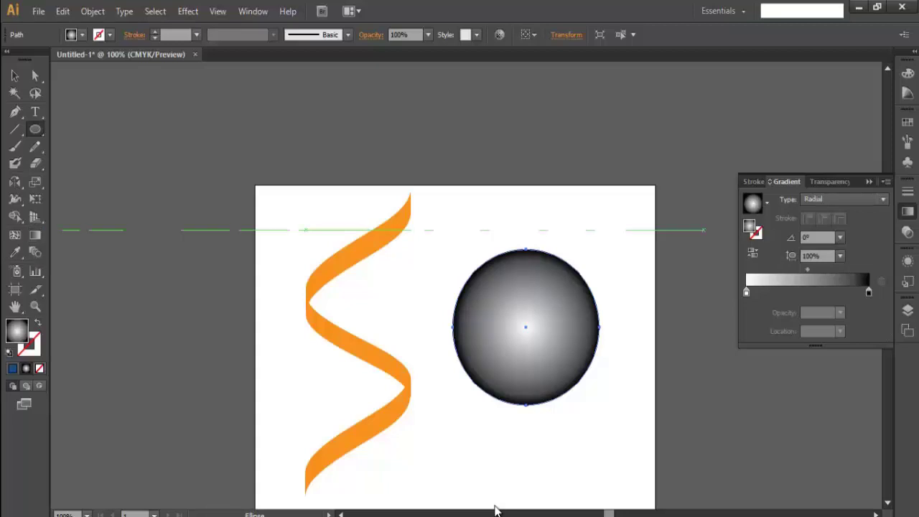
# - Change the gradient's dark stop to 79% black and adjust the radial shading on the circle
pyautogui.doubleClick(747, 293)
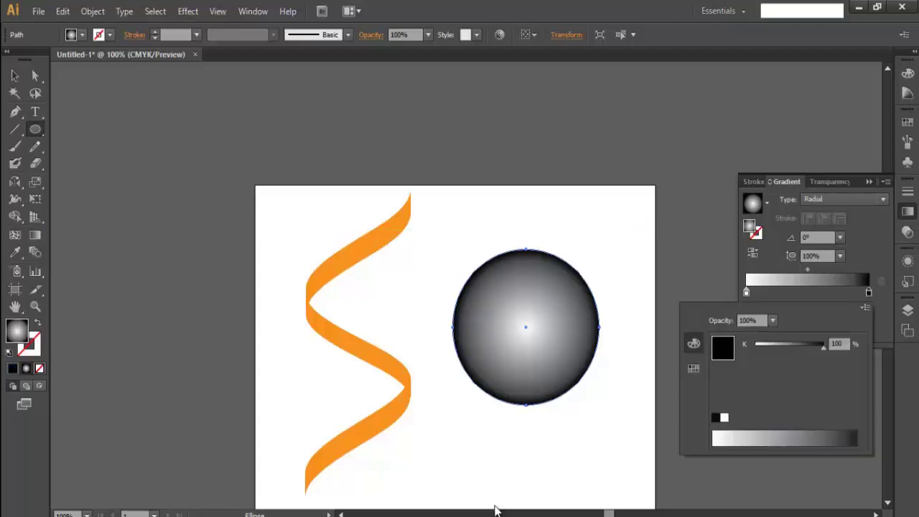
pyautogui.click(495, 505)
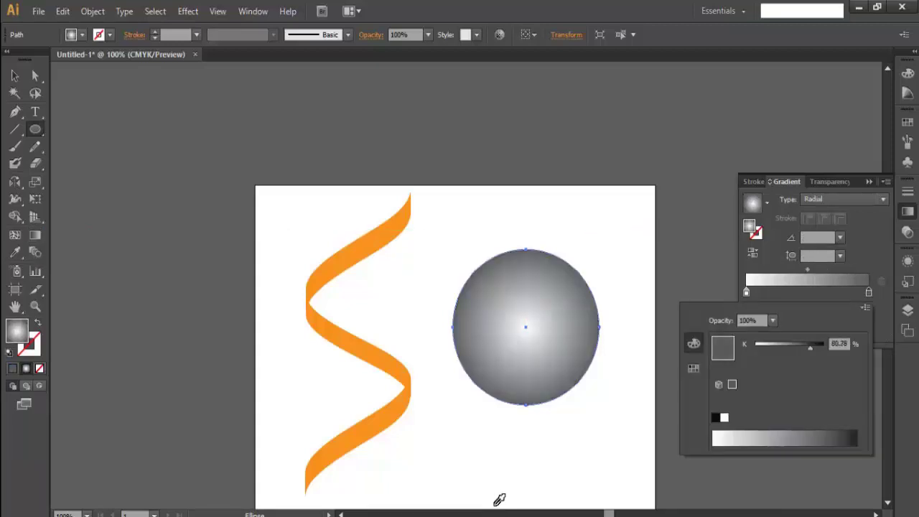
pyautogui.write('79')
pyautogui.press('Return')
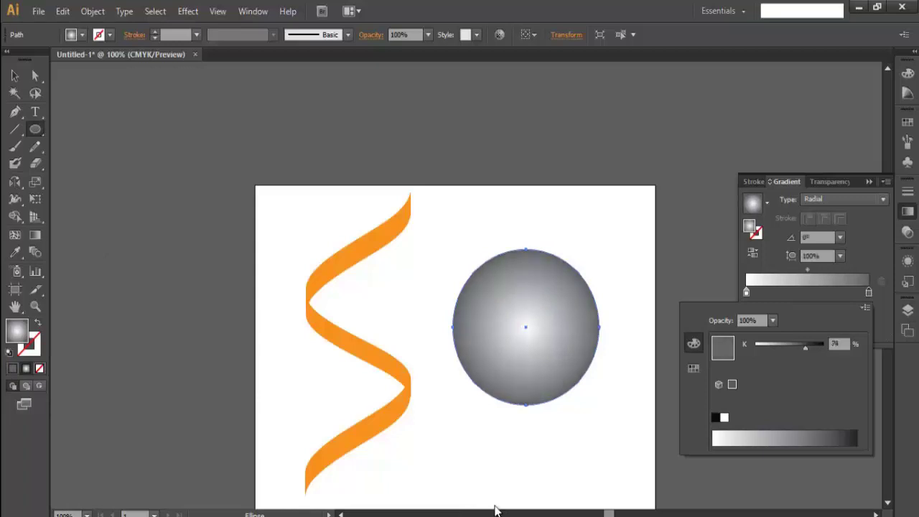
pyautogui.press('Escape')
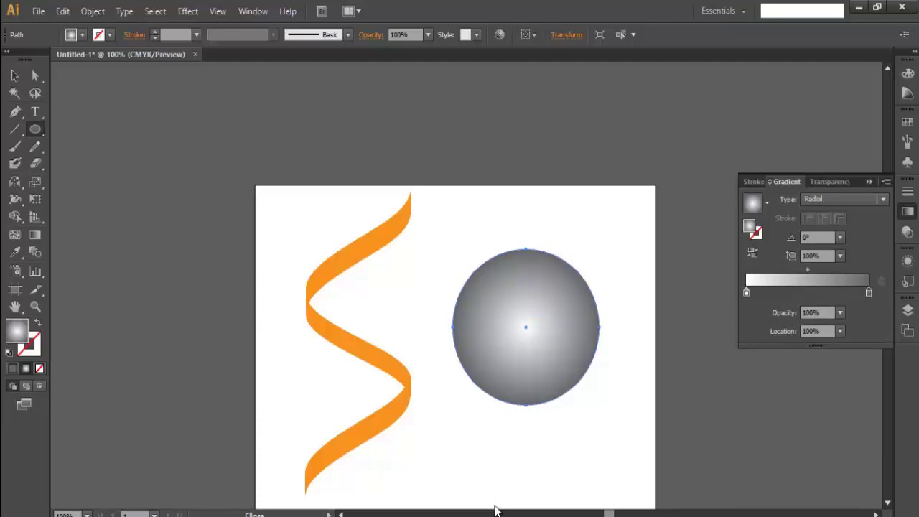
pyautogui.press('g')
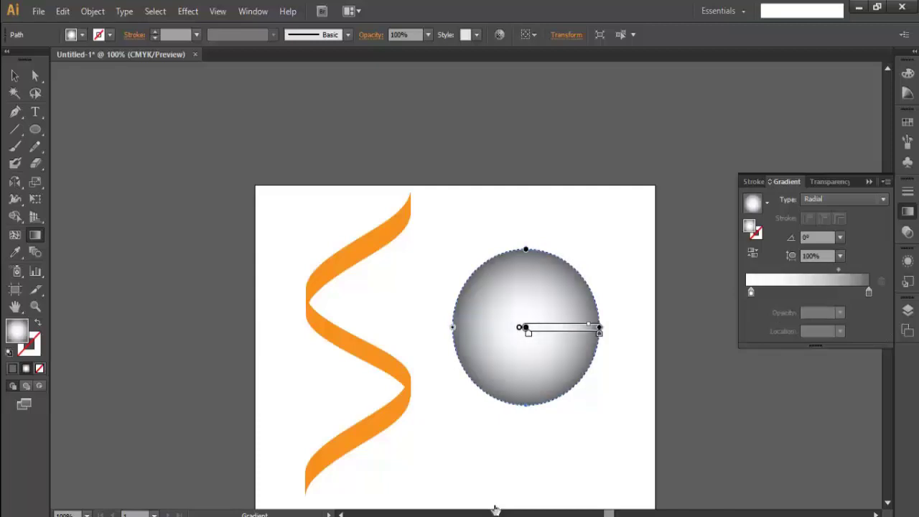
pyautogui.press('v')
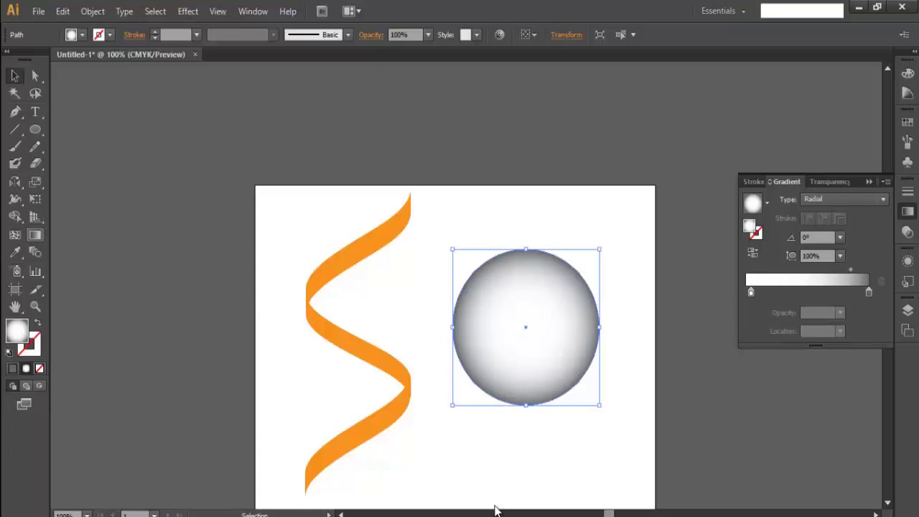
pyautogui.press('g')
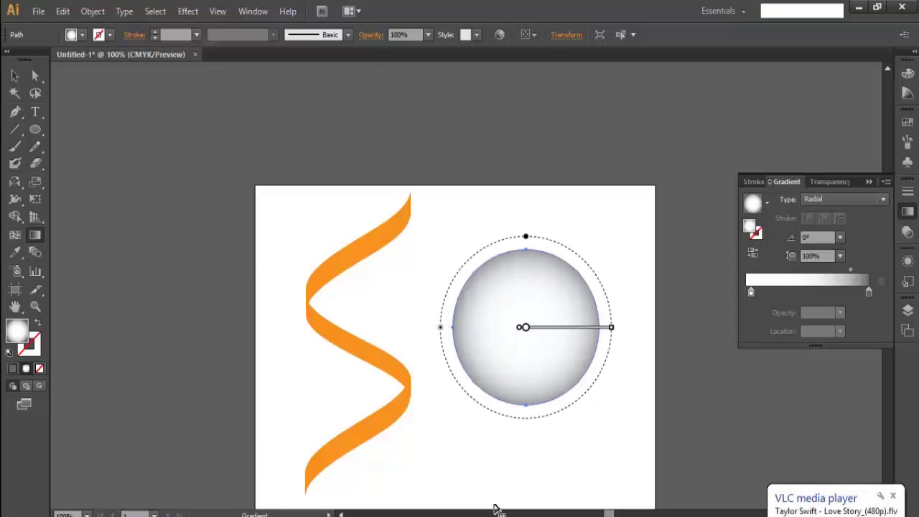
pyautogui.hotkey('ctrl', 'z')
# - Shrink the front circle copy to 71.08 mm and pull its grey gradient stop inward
pyautogui.press('v')
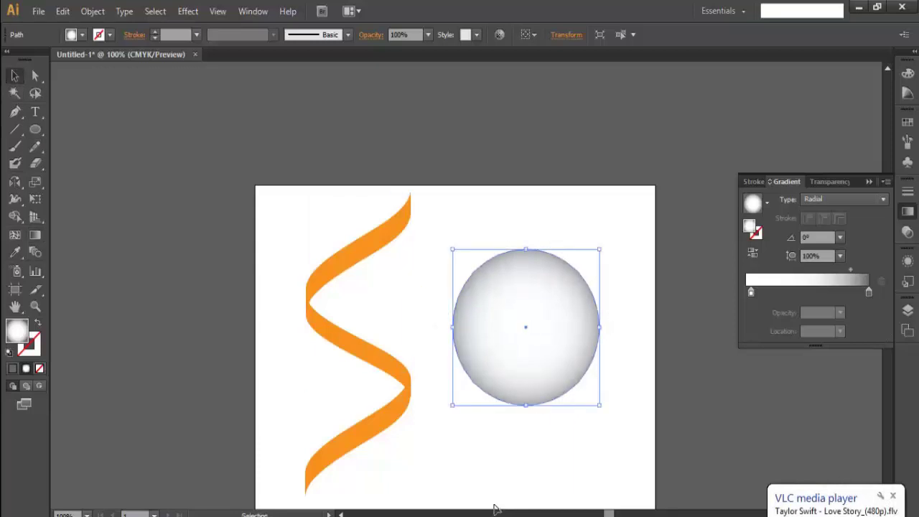
pyautogui.moveTo(526, 326)
pyautogui.mouseDown()
pyautogui.moveTo(529, 334)
pyautogui.moveTo(526, 327)
pyautogui.mouseUp()
pyautogui.moveTo(496, 505); pyautogui.dragTo(495, 509)
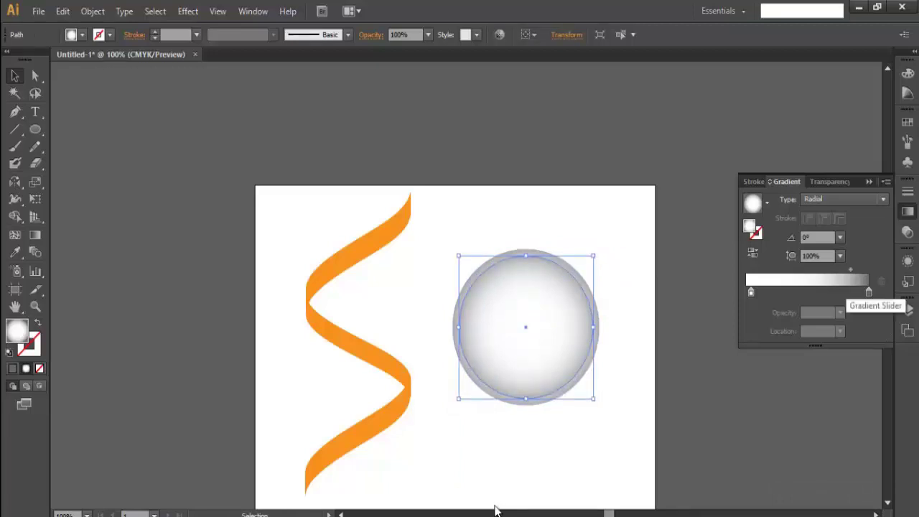
pyautogui.moveTo(869, 292); pyautogui.dragTo(830, 270)
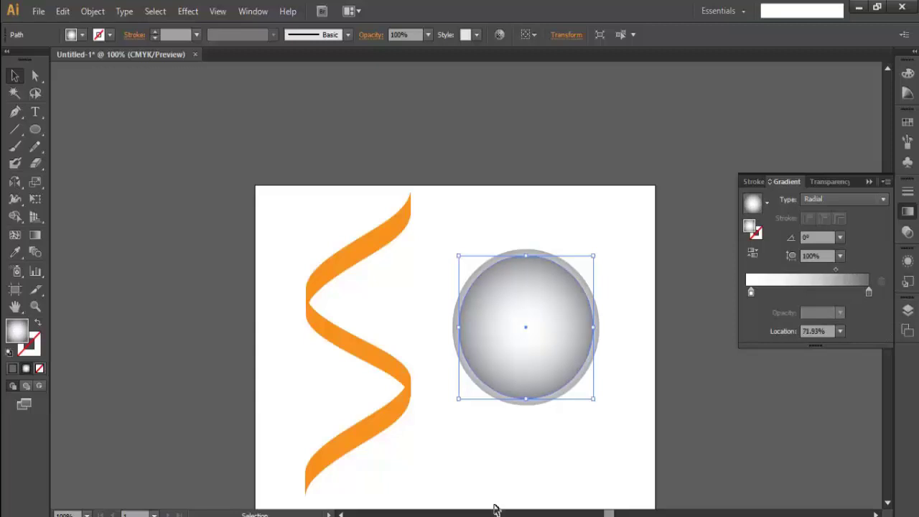
# - Switch the front circle to a linear gradient angled at about -15.5°
pyautogui.click(845, 199)
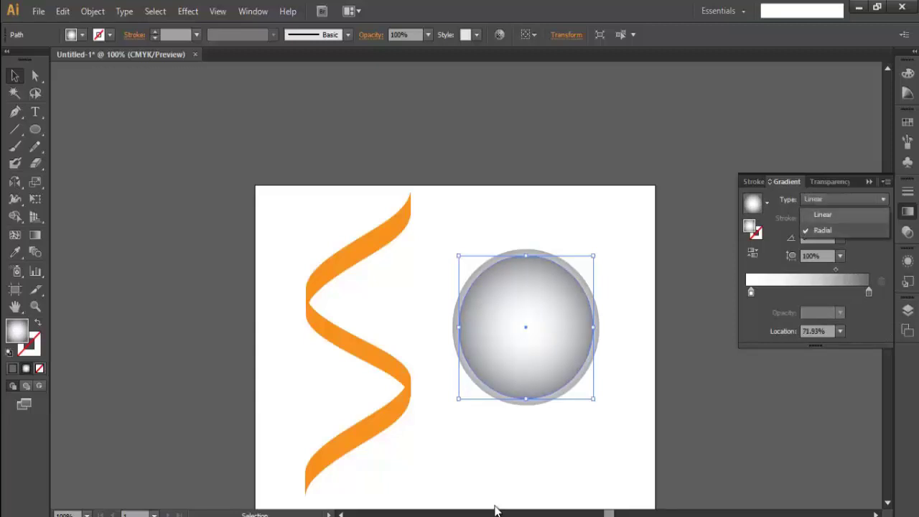
pyautogui.click(818, 213)
pyautogui.press('g')
pyautogui.moveTo(442, 304)
pyautogui.mouseDown()
pyautogui.moveTo(503, 307)
pyautogui.moveTo(666, 369)
pyautogui.mouseUp()
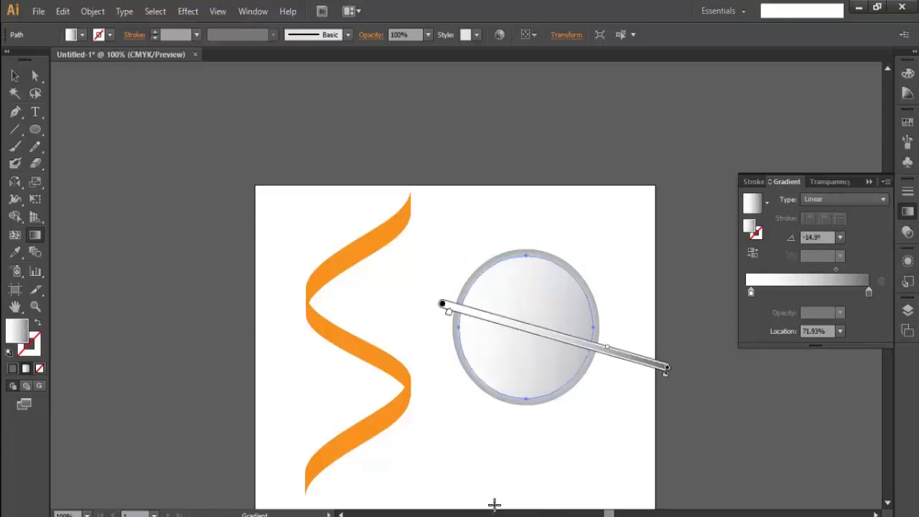
pyautogui.moveTo(446, 304); pyautogui.dragTo(613, 353)
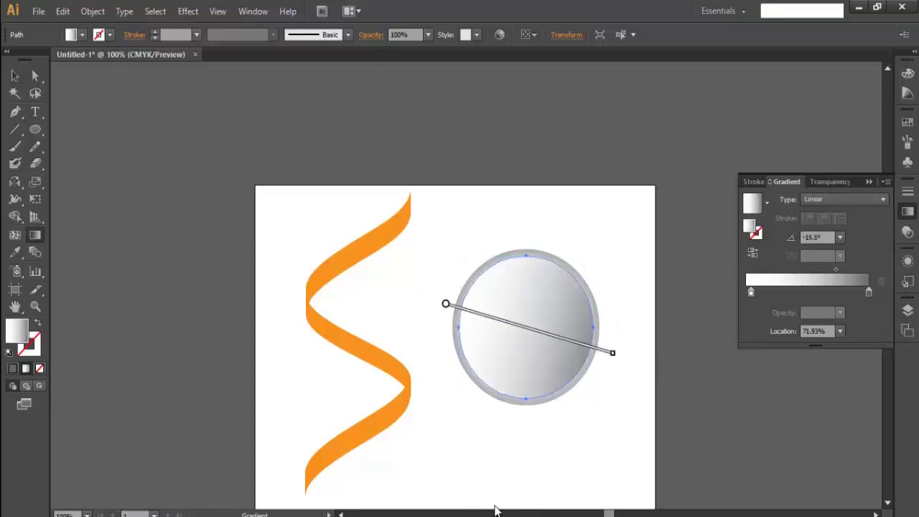
# - Shrink a front circle copy around its centre and move it into place inside the rings
pyautogui.press('v')
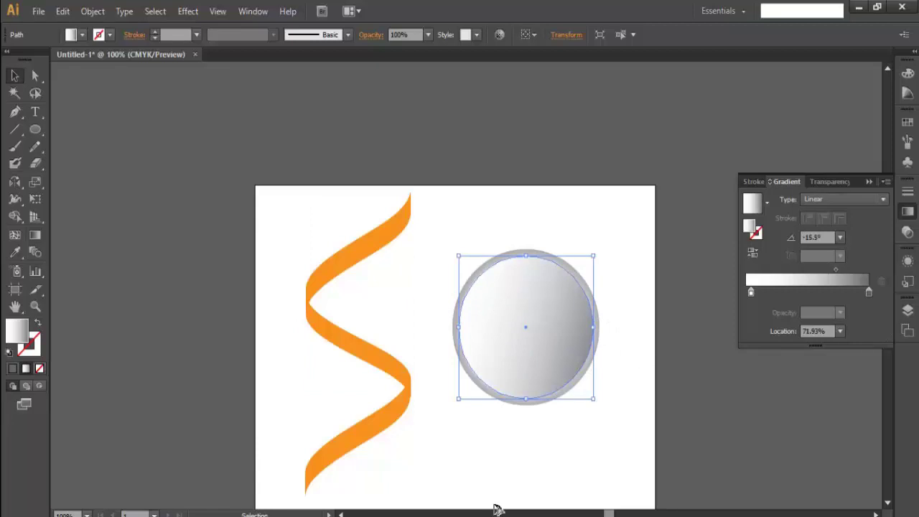
pyautogui.moveTo(558, 310); pyautogui.dragTo(565, 317)
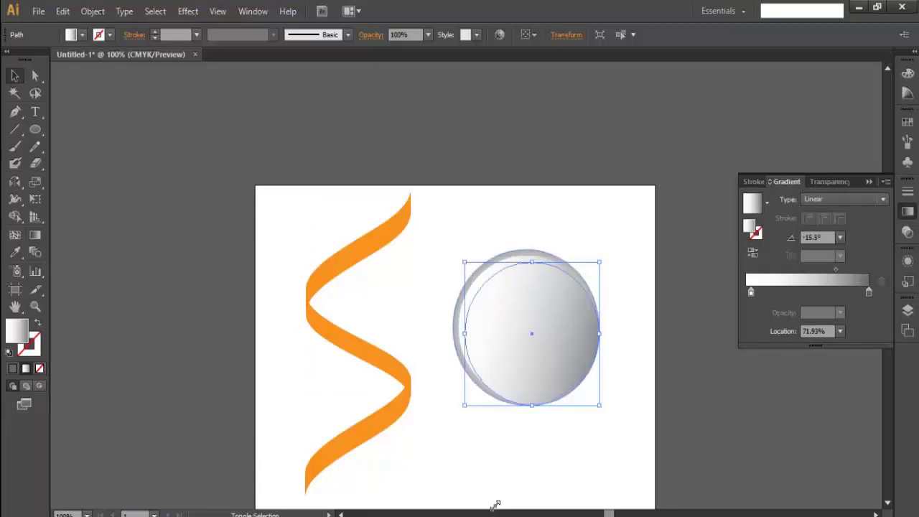
pyautogui.moveTo(601, 262); pyautogui.dragTo(594, 269)
pyautogui.moveTo(574, 307)
pyautogui.mouseDown()
pyautogui.moveTo(567, 301)
pyautogui.moveTo(633, 348)
pyautogui.moveTo(622, 382)
pyautogui.moveTo(603, 375)
pyautogui.moveTo(559, 310)
pyautogui.mouseUp()
pyautogui.click(494, 507)
# - Reverse the inner circle's linear gradient to about -155°, grey left to white upper right
pyautogui.hotkey('ctrl', 'z')
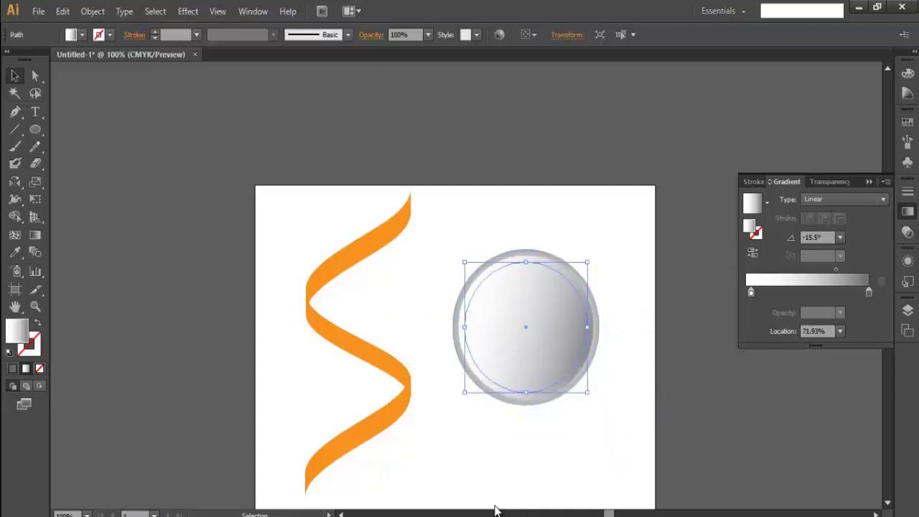
pyautogui.press('g')
pyautogui.moveTo(597, 293)
pyautogui.mouseDown()
pyautogui.moveTo(523, 323)
pyautogui.moveTo(456, 367)
pyautogui.mouseUp()
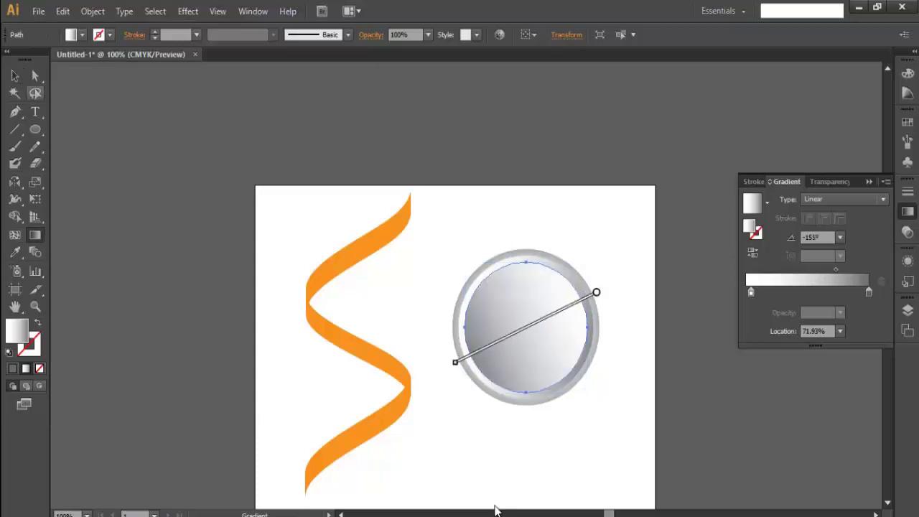
pyautogui.press('v')
pyautogui.click(495, 507)
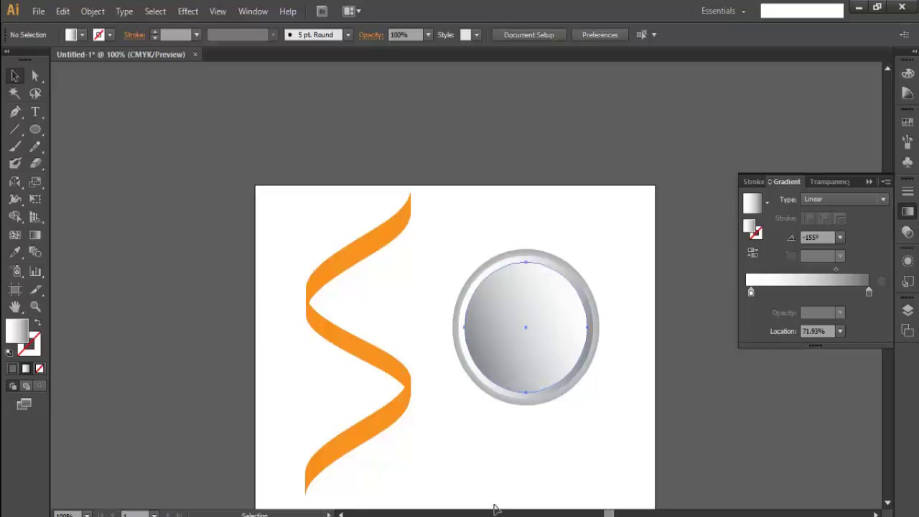
pyautogui.hotkey('ctrl', 'z')
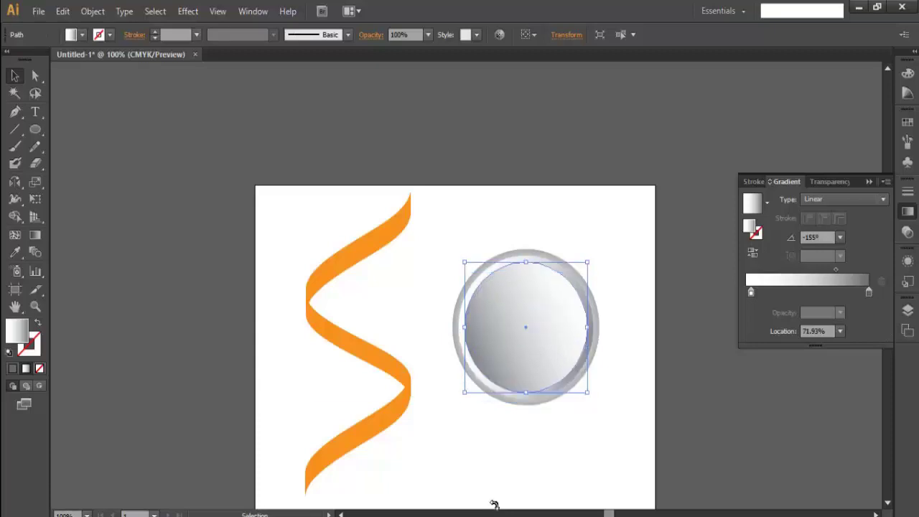
# - Slightly shrink the inner circle, zoom to 200%, and make its gradient run vertically
pyautogui.moveTo(588, 263); pyautogui.dragTo(582, 268)
pyautogui.moveTo(554, 305); pyautogui.dragTo(557, 306)
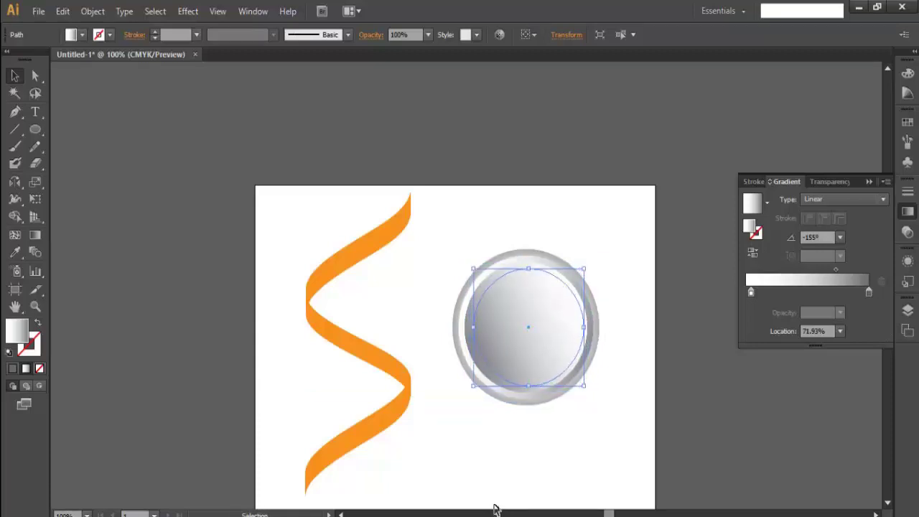
pyautogui.click(494, 509)
pyautogui.hotkey('ctrl', '=')
pyautogui.hotkey('ctrl', '=')
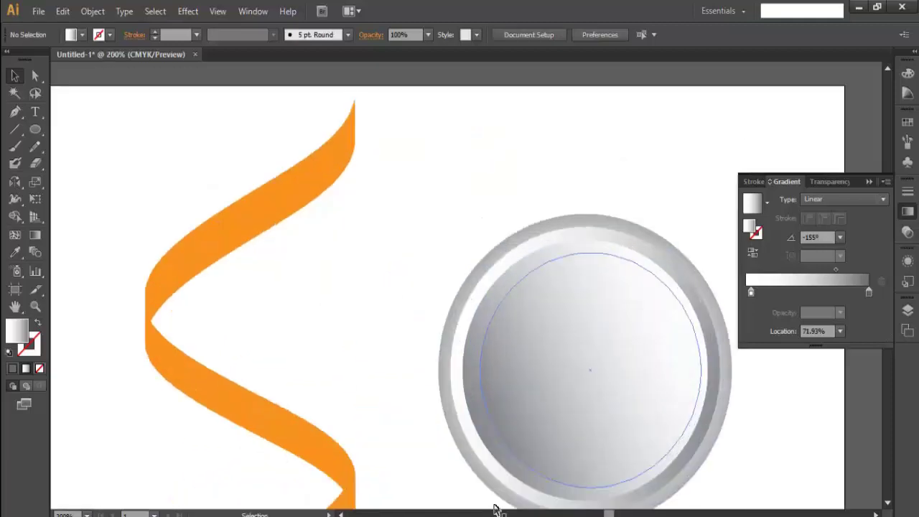
pyautogui.hscroll(5, 494, 506)
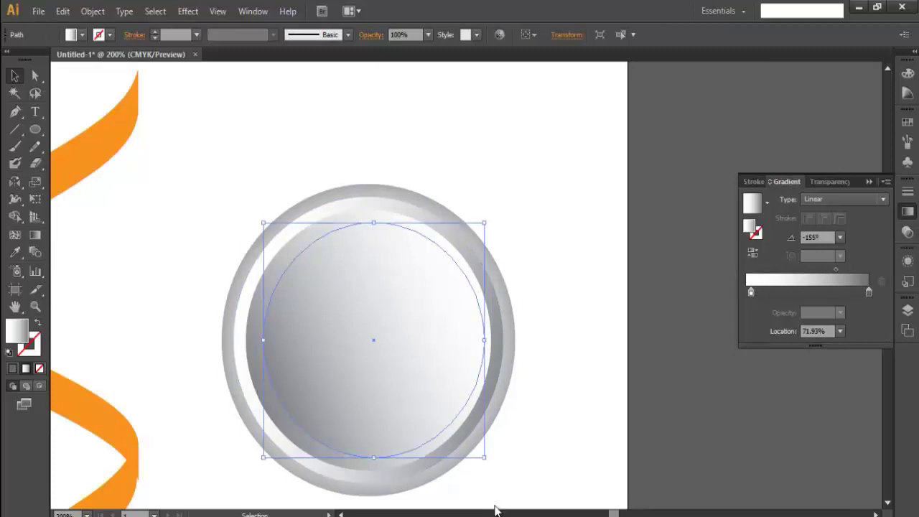
pyautogui.press('g')
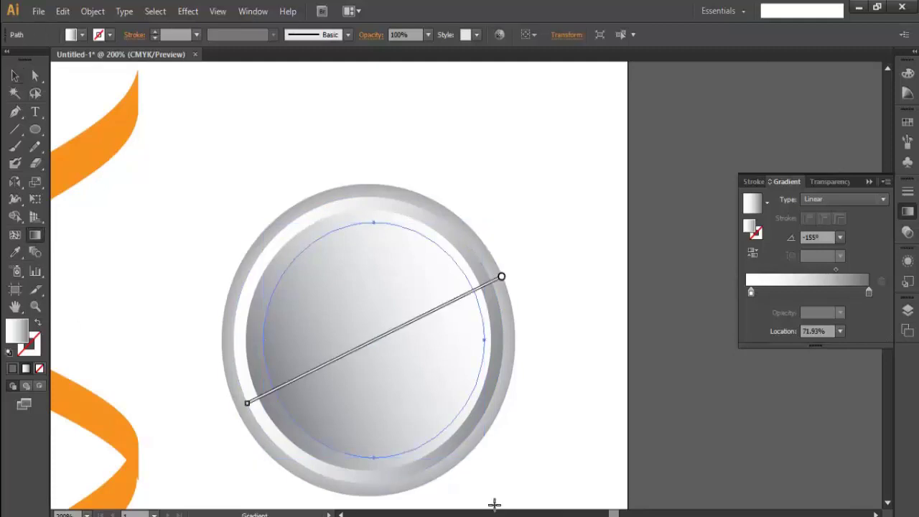
pyautogui.moveTo(256, 327)
pyautogui.mouseDown()
pyautogui.moveTo(338, 318)
pyautogui.moveTo(468, 333)
pyautogui.moveTo(475, 350)
pyautogui.mouseUp()
pyautogui.moveTo(367, 227)
pyautogui.mouseDown()
pyautogui.moveTo(361, 353)
pyautogui.moveTo(378, 489)
pyautogui.moveTo(361, 258)
pyautogui.moveTo(388, 195)
pyautogui.moveTo(399, 193)
pyautogui.mouseUp()
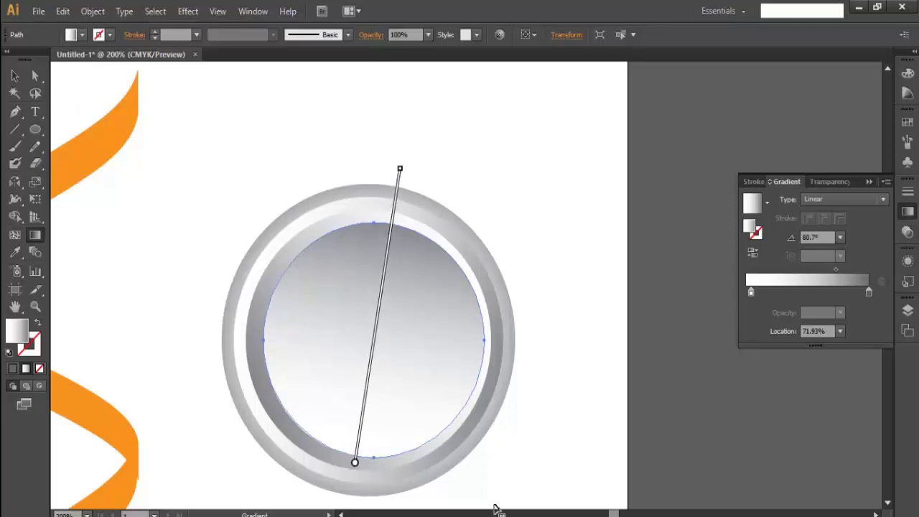
# - Move and shrink a copy of the inner circle to 49.3 mm, centred inside the rings
pyautogui.press('v')
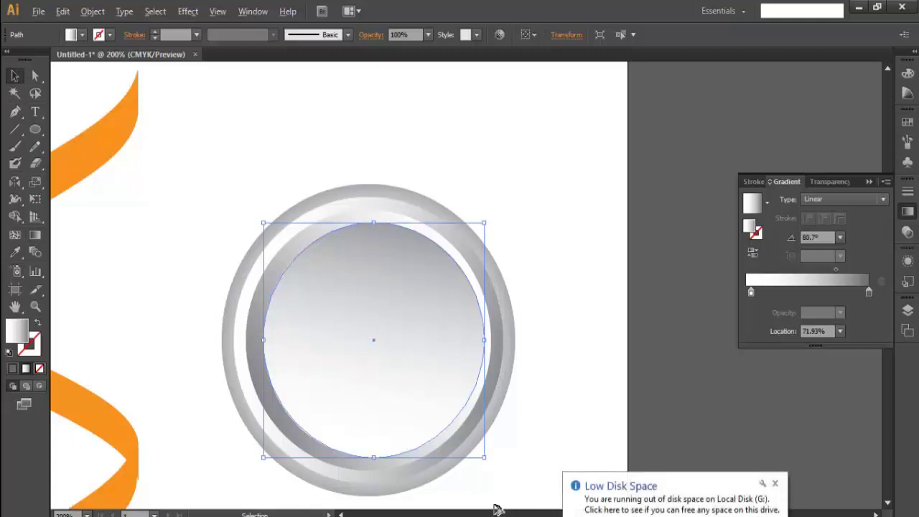
pyautogui.moveTo(498, 508); pyautogui.dragTo(496, 508)
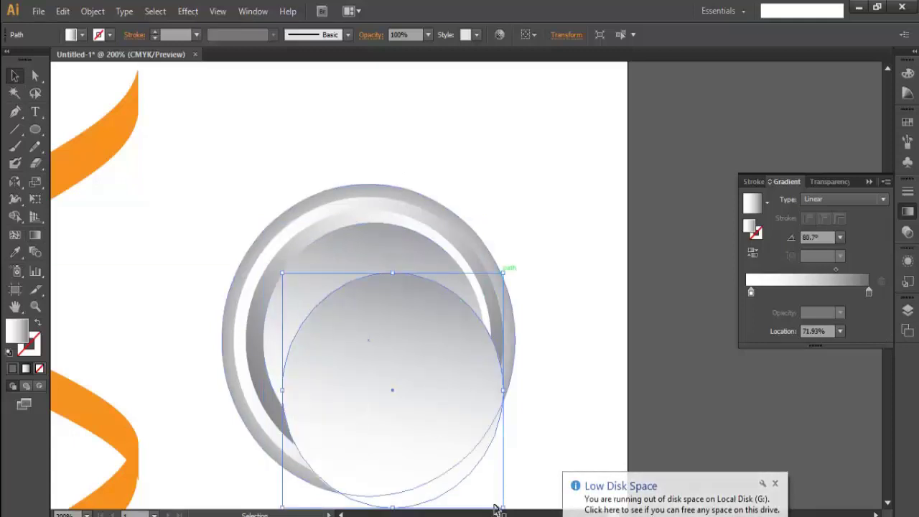
pyautogui.moveTo(503, 273); pyautogui.dragTo(487, 290)
pyautogui.moveTo(446, 345); pyautogui.dragTo(401, 234)
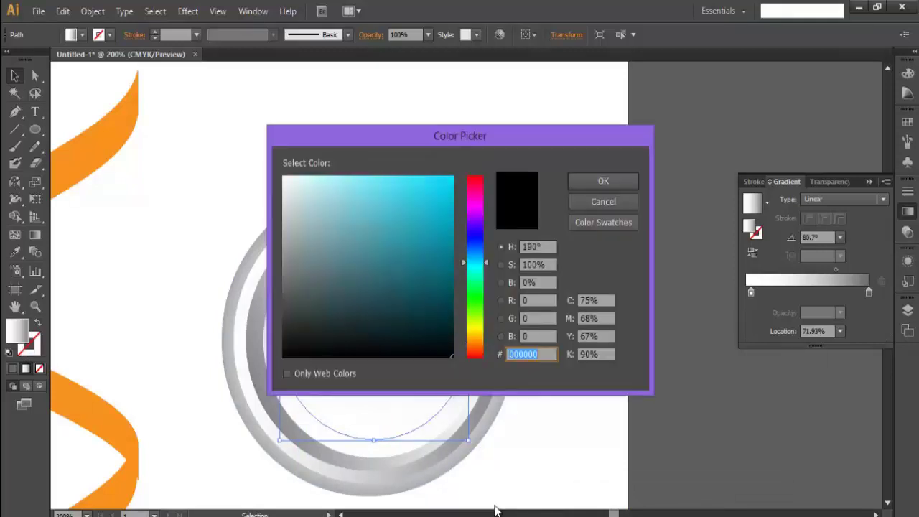
# - Make the centre circle's gradient radial and move the deep blue stop to 71.51%
pyautogui.press('Escape')
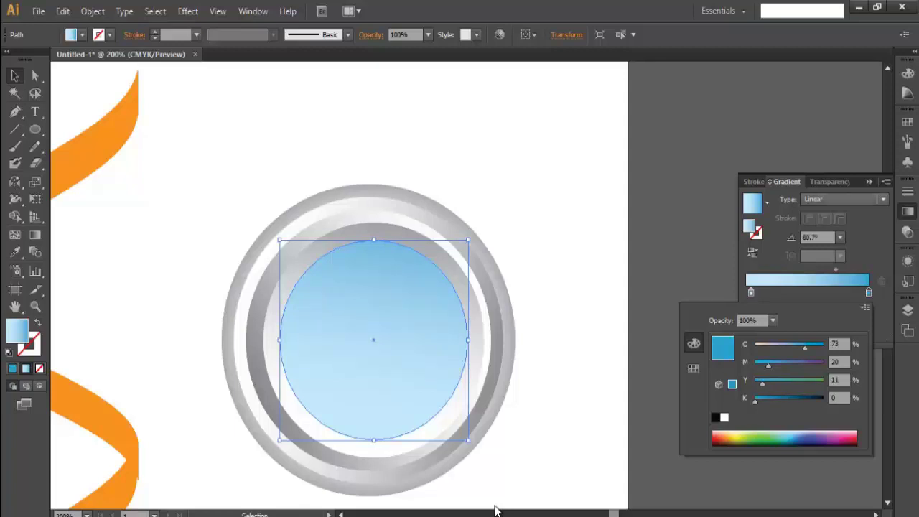
pyautogui.press('Down')
pyautogui.press('Return')
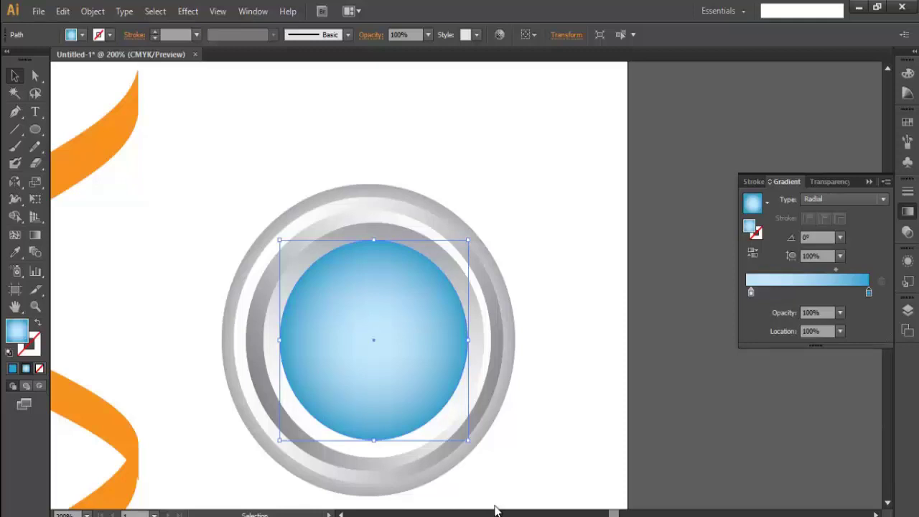
pyautogui.moveTo(869, 292); pyautogui.dragTo(834, 291)
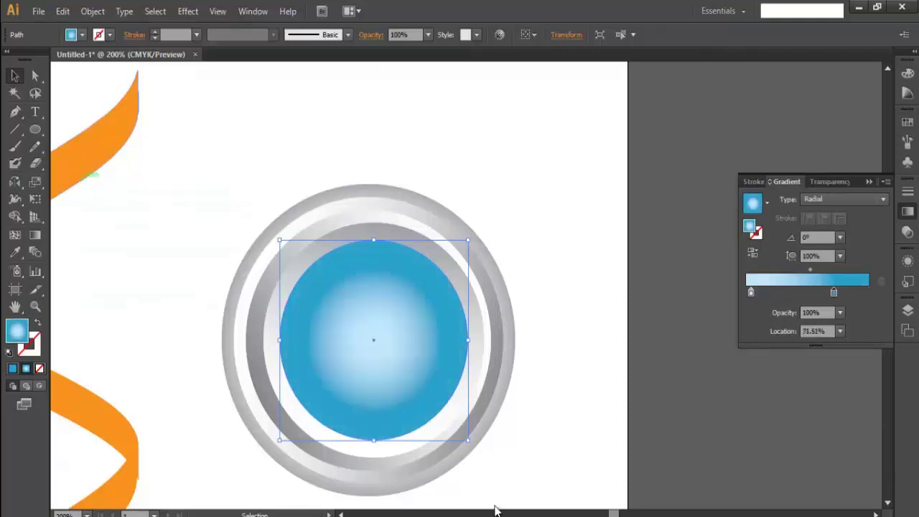
# - Set the blue lens gradient angle to -31.5° and reselect the lens circle
pyautogui.press('g')
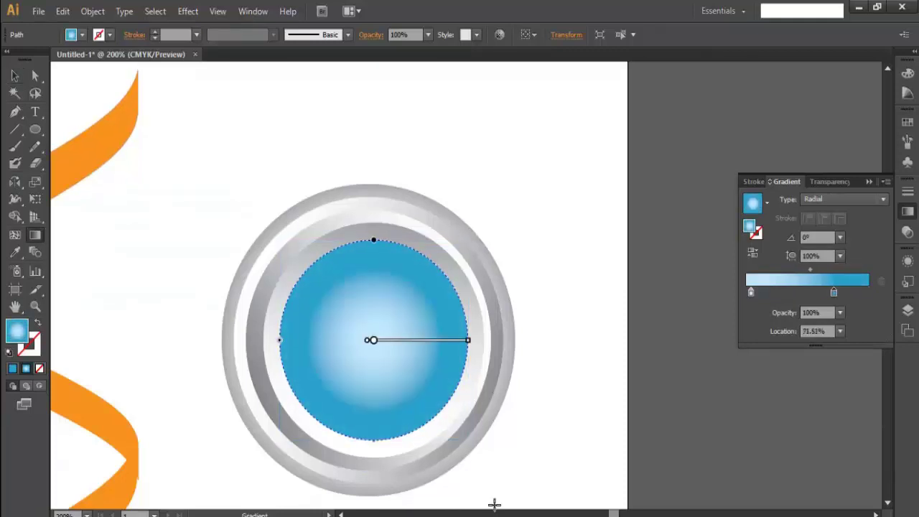
pyautogui.hotkey('ctrl', 'z')
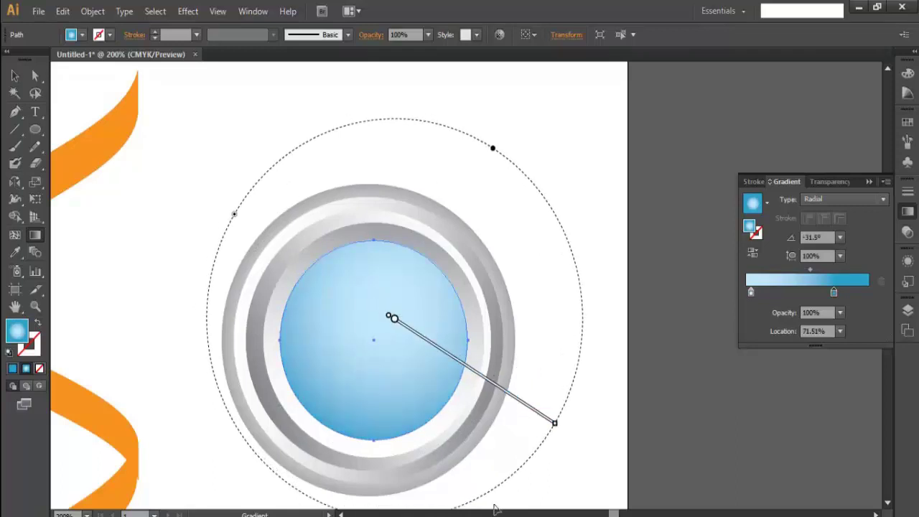
pyautogui.press('v')
pyautogui.click(494, 507)
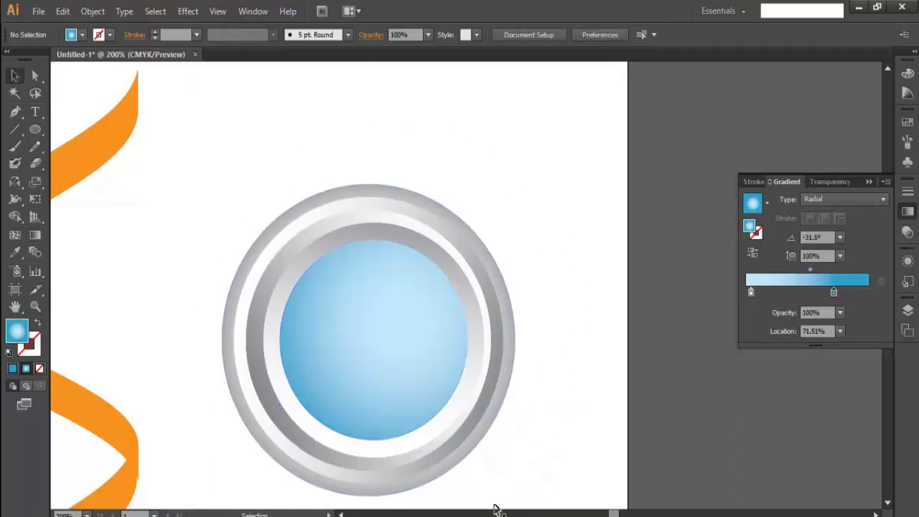
pyautogui.hotkey('ctrl', 'z')
# - Draw a small white-filled circle and resize it onto the lens's upper right
pyautogui.press('l')
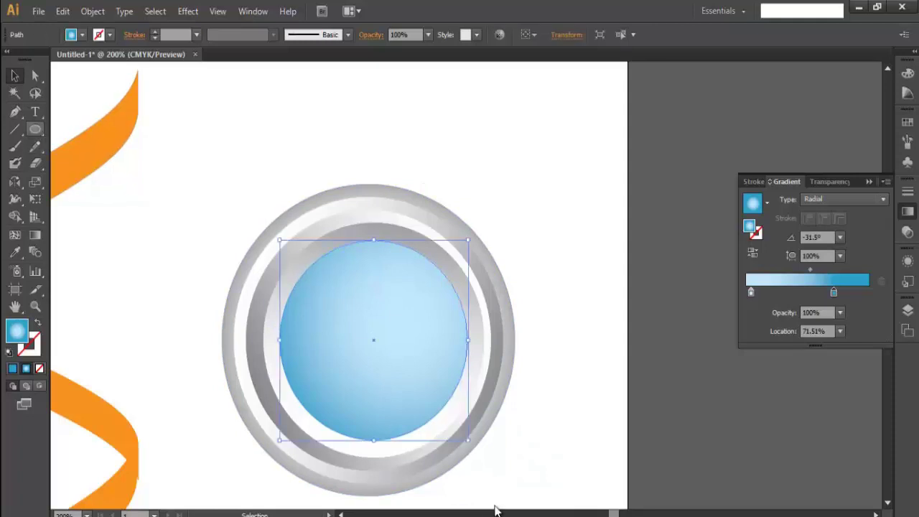
pyautogui.moveTo(509, 214); pyautogui.dragTo(525, 228)
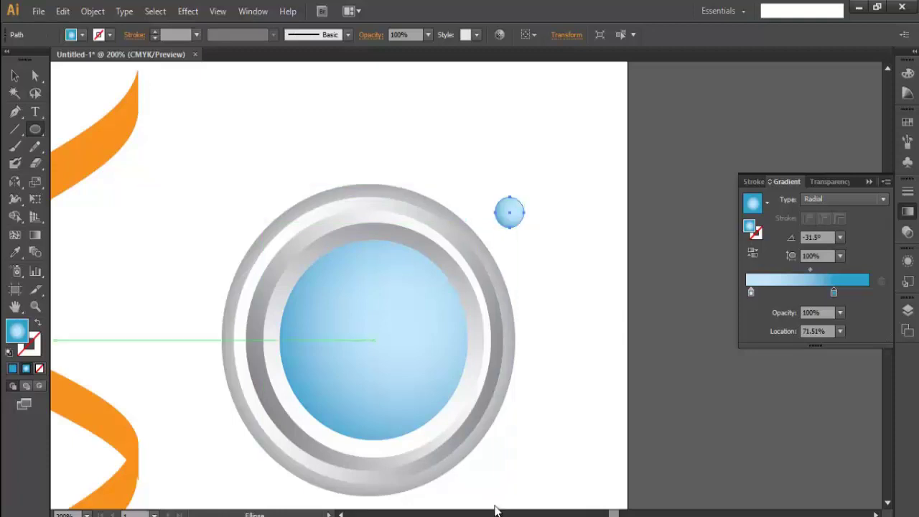
pyautogui.doubleClick(18, 331)
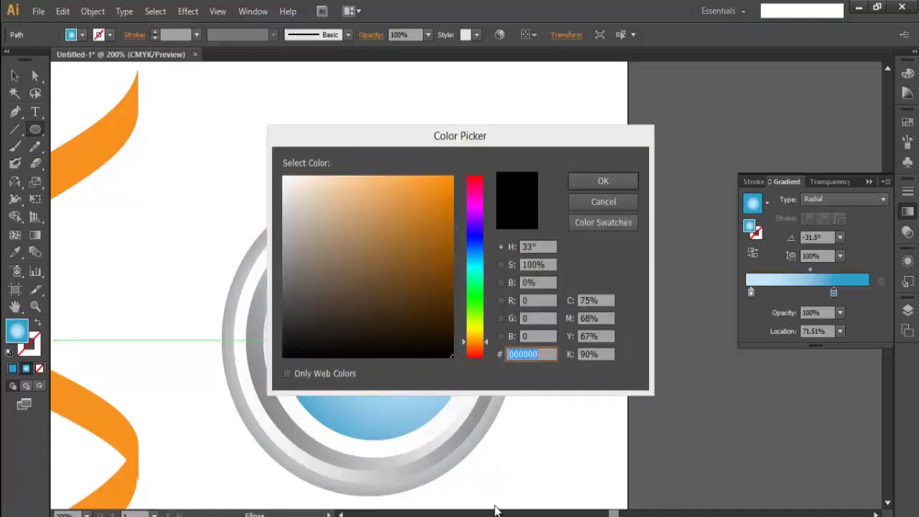
pyautogui.press('Escape')
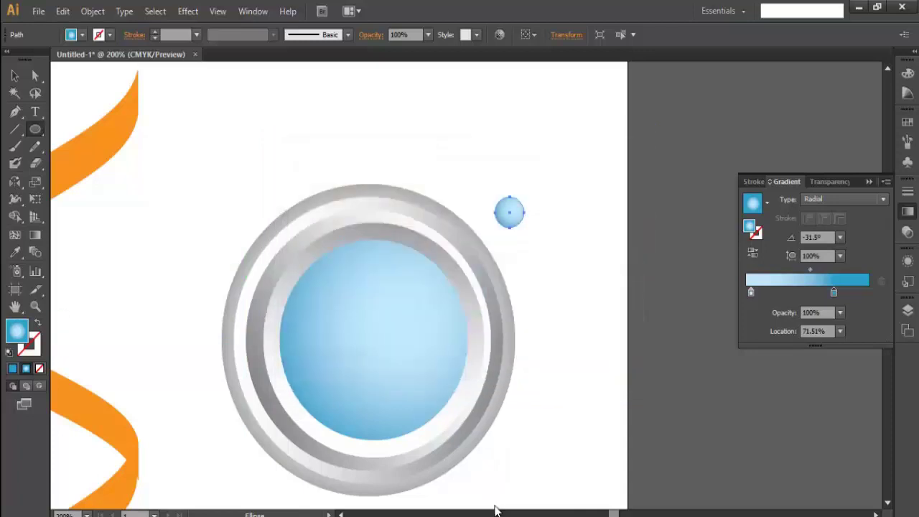
pyautogui.doubleClick(18, 331)
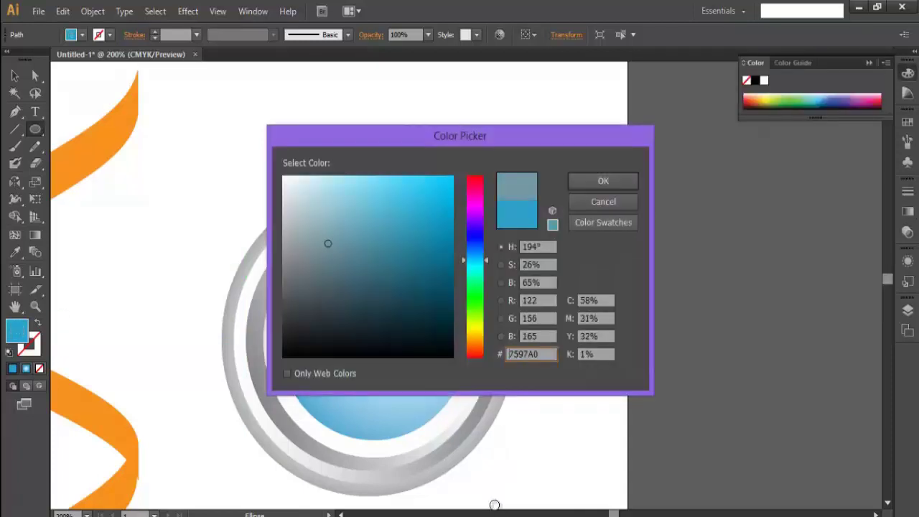
pyautogui.press('Return')
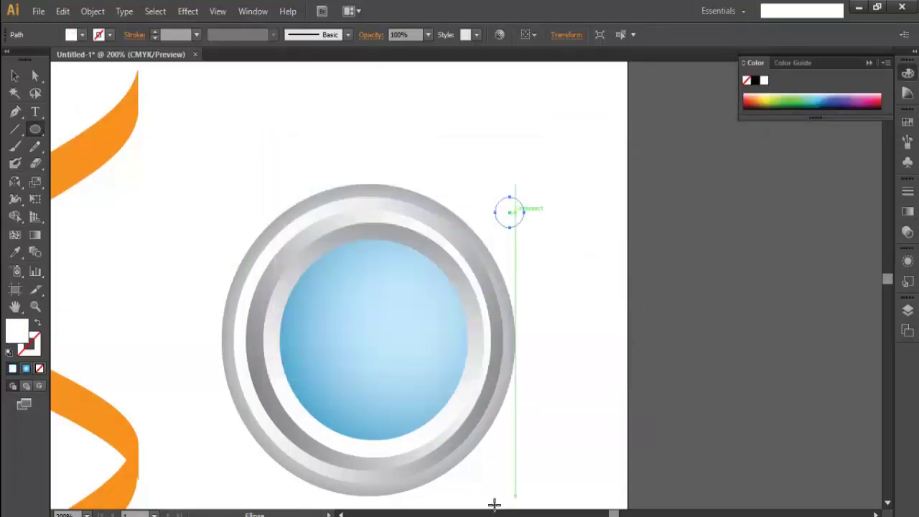
pyautogui.press('v')
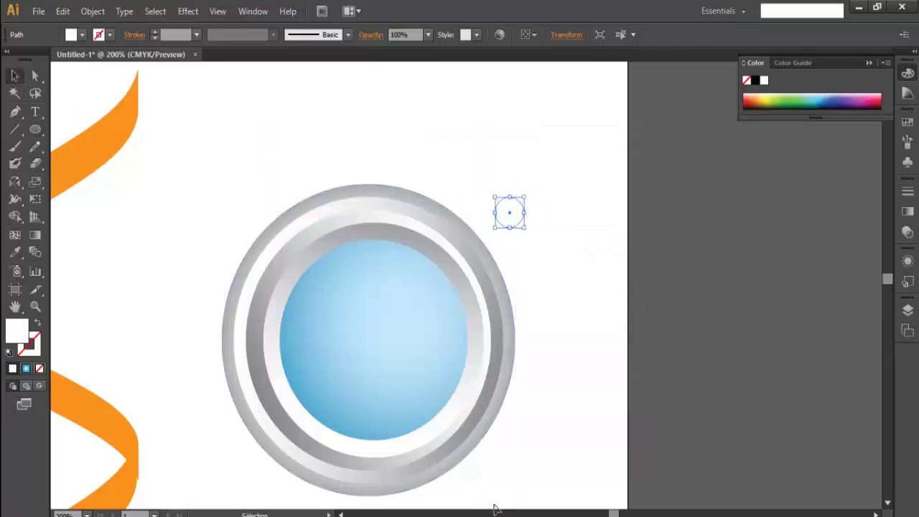
pyautogui.moveTo(510, 212); pyautogui.dragTo(434, 264)
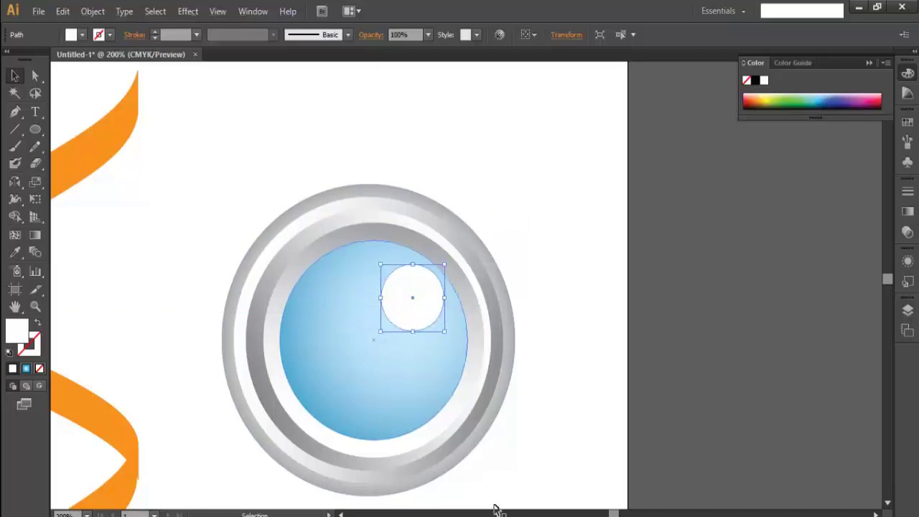
pyautogui.moveTo(445, 265); pyautogui.dragTo(439, 269)
pyautogui.moveTo(409, 298); pyautogui.dragTo(397, 296)
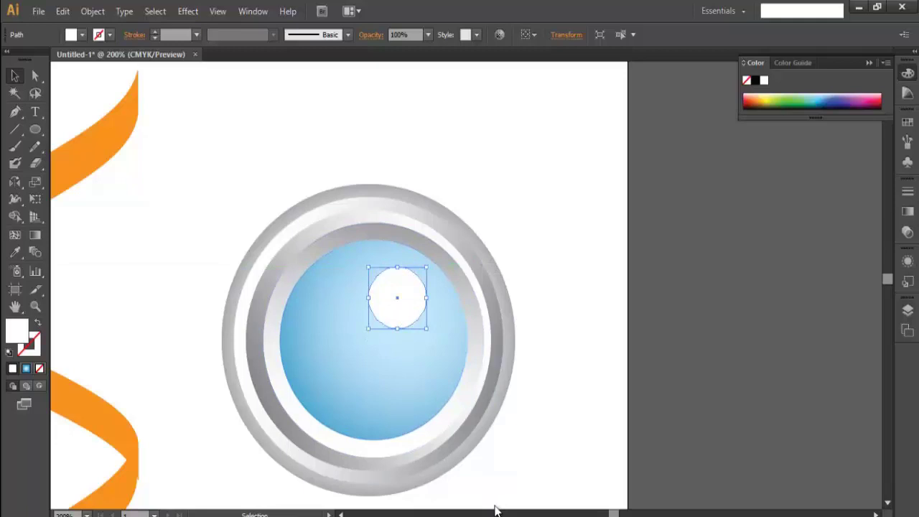
# - Set the white highlight circle's opacity to 60% in the Transparency panel
pyautogui.hotkey('ctrl', 'F9')
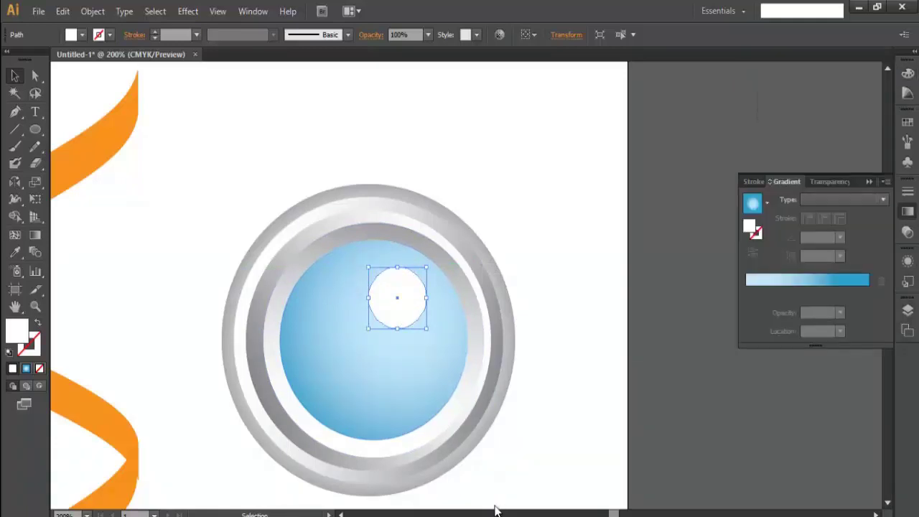
pyautogui.hotkey('ctrl', 'shift', 'F10')
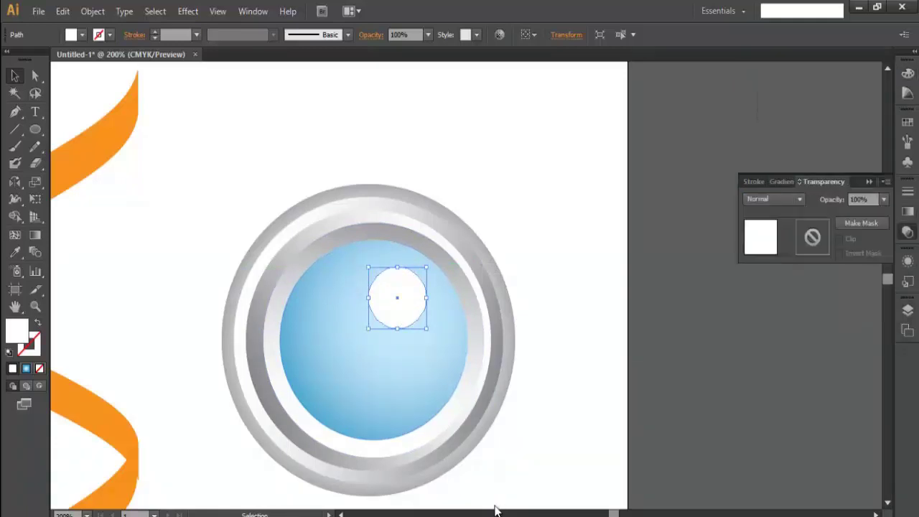
pyautogui.click(884, 199)
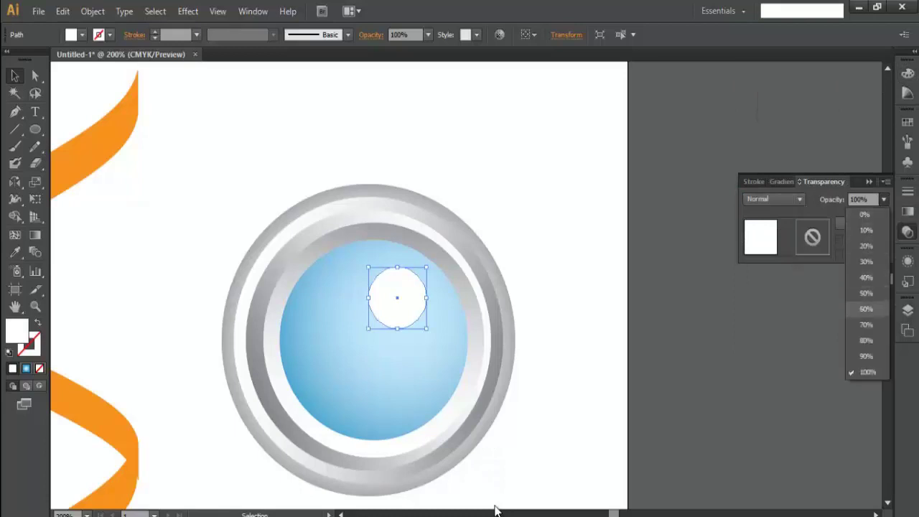
pyautogui.click(865, 310)
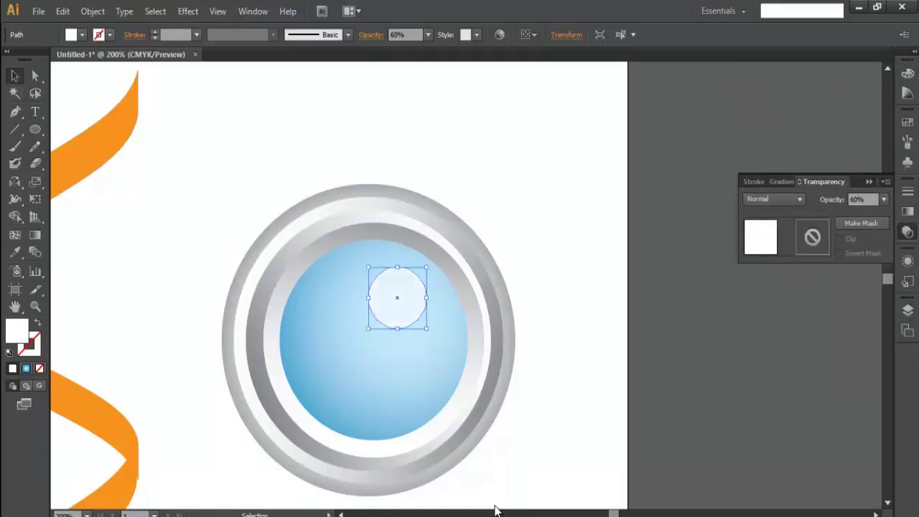
# - Duplicate the highlight down and to the right, and shrink the copy into a smaller highlight
pyautogui.press('a')
pyautogui.hotkey('ctrl', 'shift', 'a')
pyautogui.hotkey('ctrl', 'z')
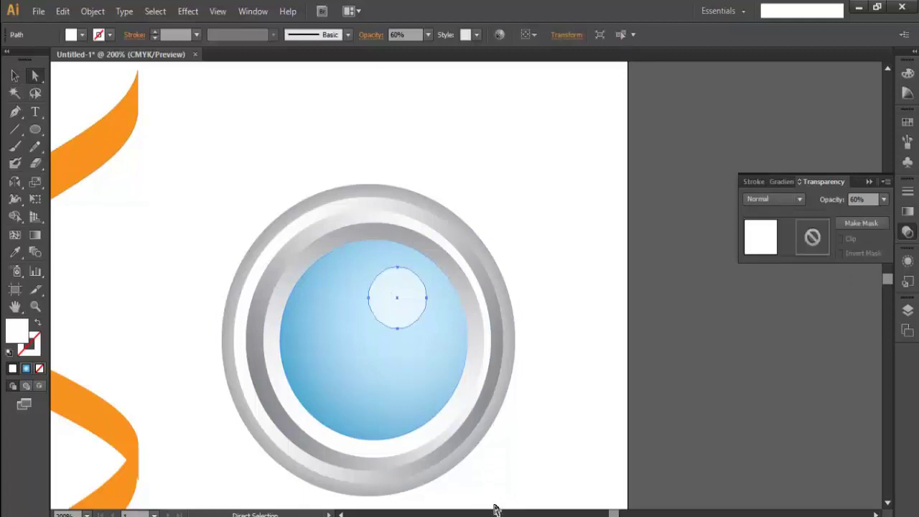
pyautogui.moveTo(398, 298); pyautogui.dragTo(427, 340)
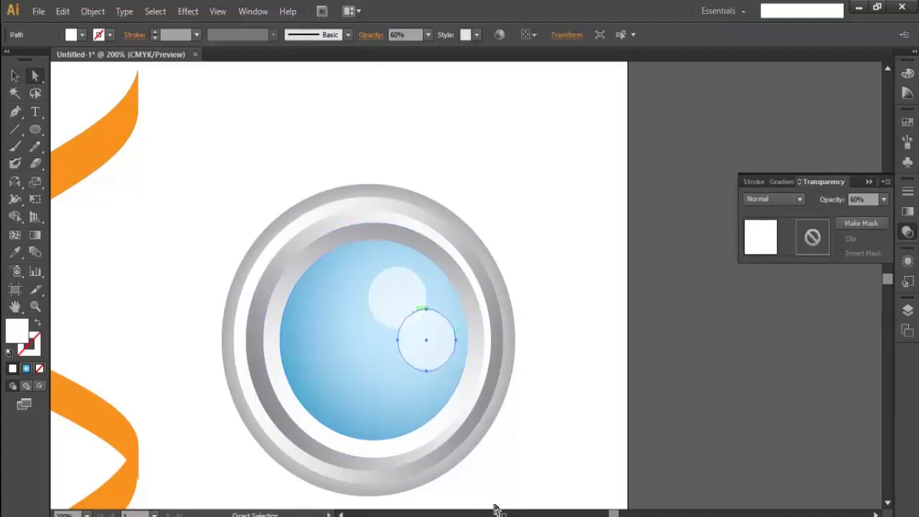
pyautogui.press('v')
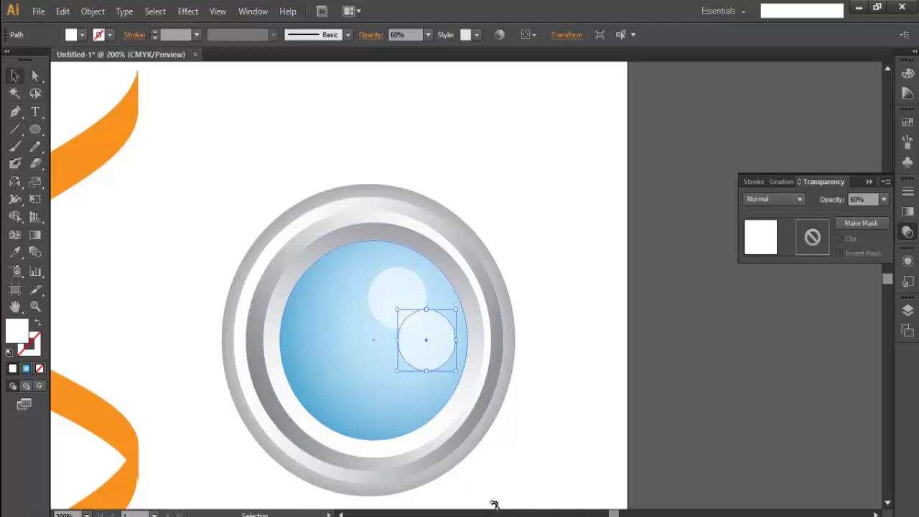
pyautogui.moveTo(457, 310); pyautogui.dragTo(440, 324)
pyautogui.click(494, 508)
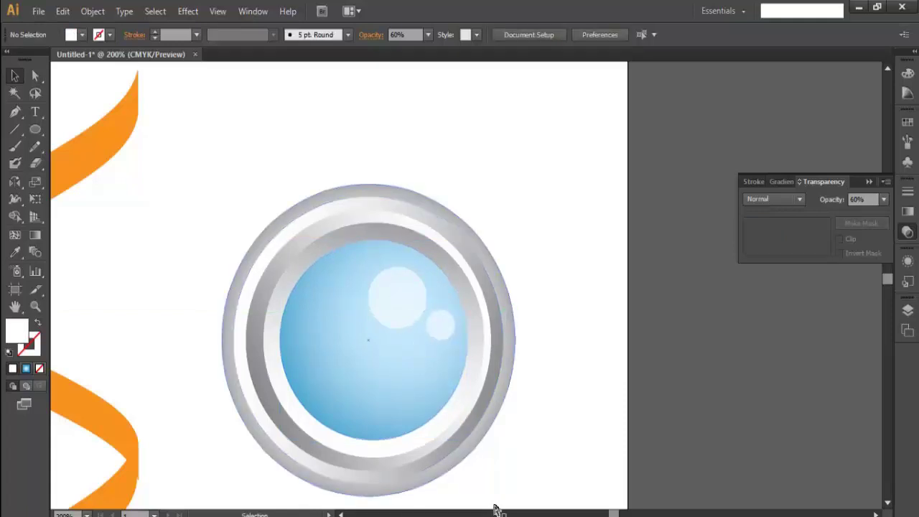
# - Paste a copy of the lens circle, align it over the lens and fill it white
pyautogui.hotkey('ctrl', '-')
pyautogui.hotkey('ctrl', '-')
pyautogui.hotkey('ctrl', '-')
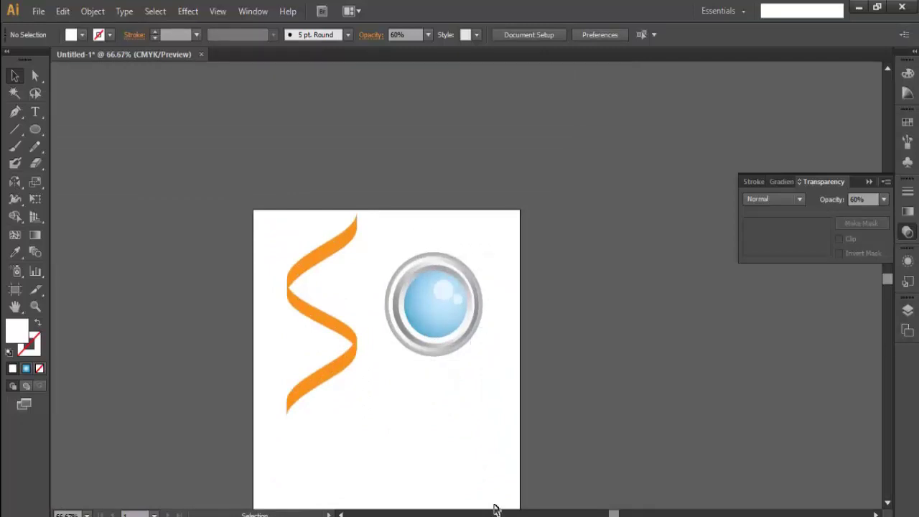
pyautogui.hotkey('ctrl', '=')
pyautogui.hotkey('ctrl', '=')
pyautogui.hotkey('ctrl', '=')
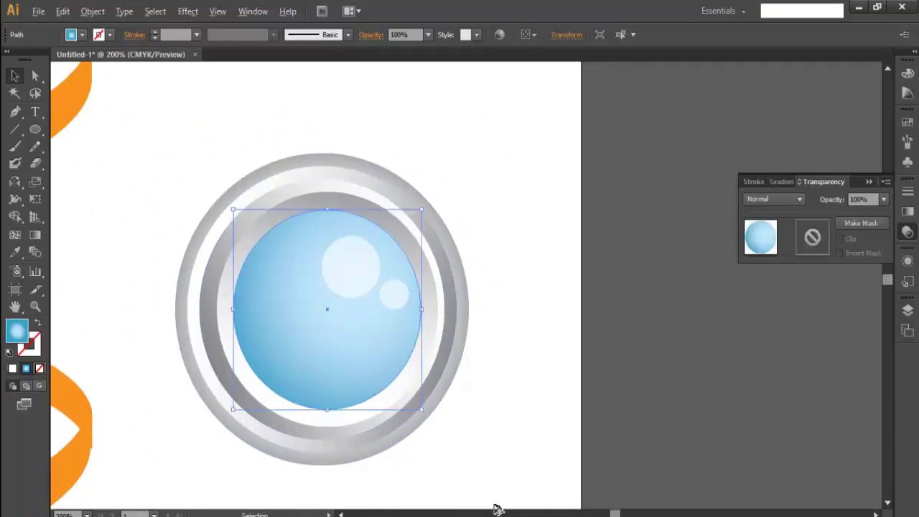
pyautogui.press('Down')
pyautogui.press('Down')
pyautogui.press('Down')
pyautogui.press('Down')
pyautogui.press('Down')
pyautogui.press('Down')
pyautogui.press('Down')
pyautogui.press('Down')
pyautogui.press('Down')
pyautogui.press('Down')
pyautogui.press('Down')
pyautogui.press('Down')
pyautogui.press('Right')
pyautogui.press('Right')
pyautogui.press('Right')
pyautogui.press('Right')
pyautogui.moveTo(410, 255); pyautogui.dragTo(327, 309)
pyautogui.press(',')
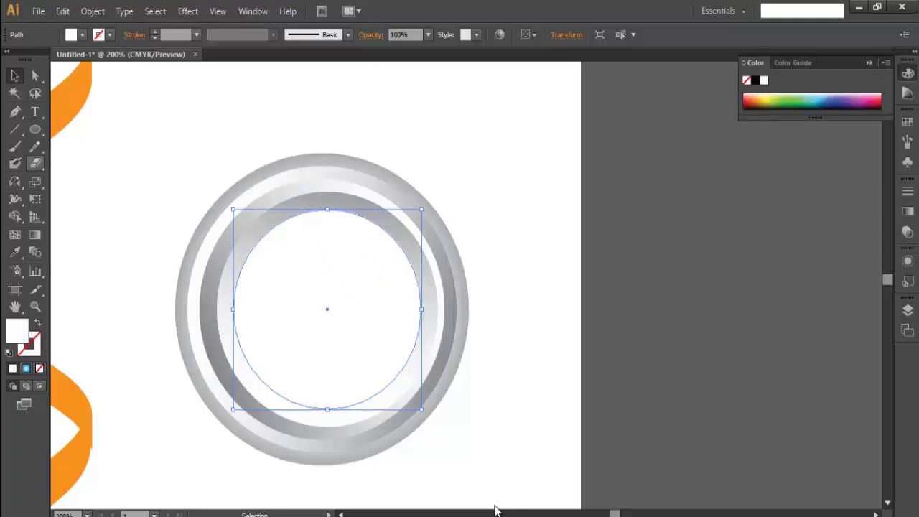
# - Draw a new circle beside the artwork, move it onto the ring and enlarge it
pyautogui.press('l')
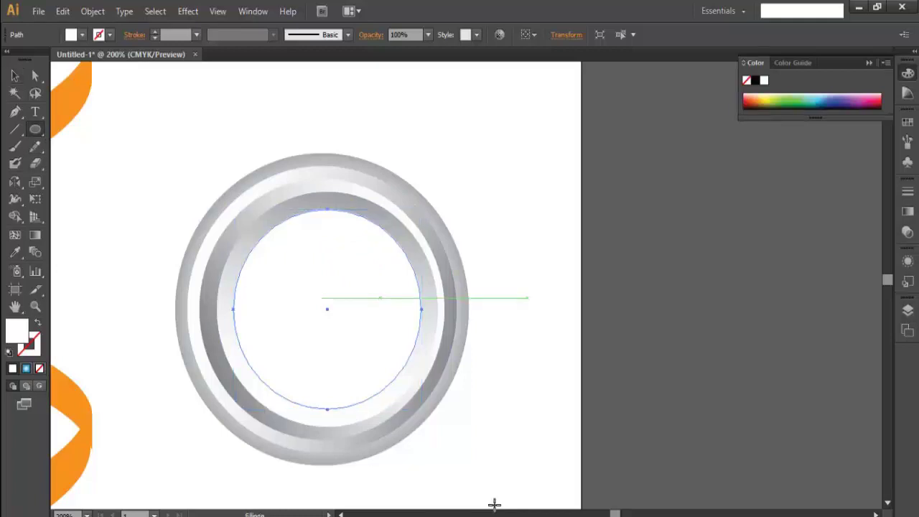
pyautogui.moveTo(542, 280); pyautogui.dragTo(749, 480)
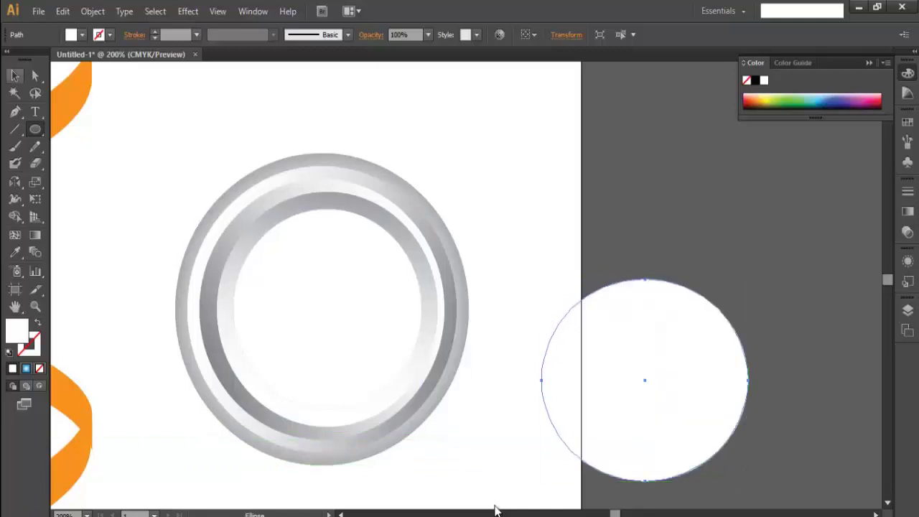
pyautogui.press('v')
pyautogui.moveTo(645, 380); pyautogui.dragTo(406, 298)
pyautogui.moveTo(509, 197); pyautogui.dragTo(554, 124)
# - Position the large circle overlapping the copy's right side, then select both white circles
pyautogui.moveTo(470, 254); pyautogui.dragTo(469, 290)
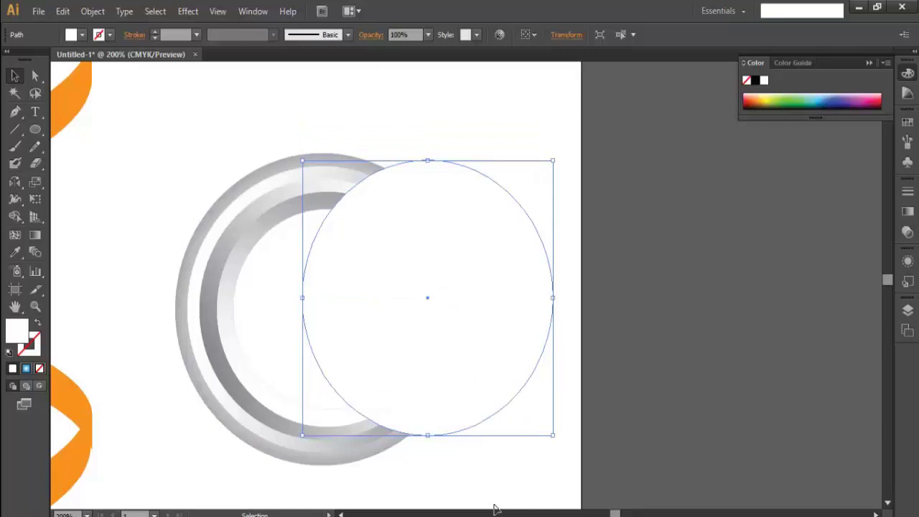
pyautogui.moveTo(524, 298)
pyautogui.mouseDown()
pyautogui.moveTo(292, 317)
pyautogui.moveTo(519, 309)
pyautogui.mouseUp()
pyautogui.moveTo(407, 319); pyautogui.dragTo(403, 318)
pyautogui.moveTo(463, 319); pyautogui.dragTo(454, 318)
pyautogui.moveTo(519, 314); pyautogui.dragTo(532, 314)
pyautogui.click(495, 509)
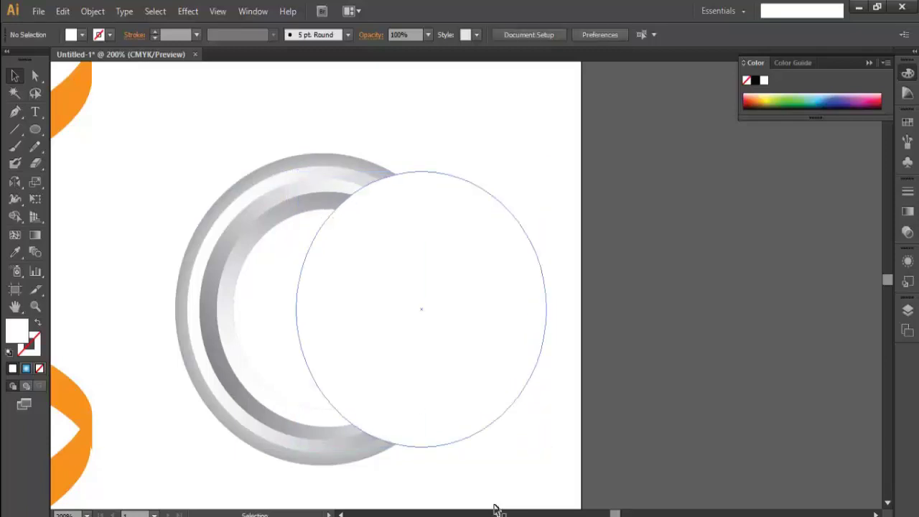
pyautogui.hotkey('ctrl', 'shift', '[')
pyautogui.hotkey('ctrl', 'a')
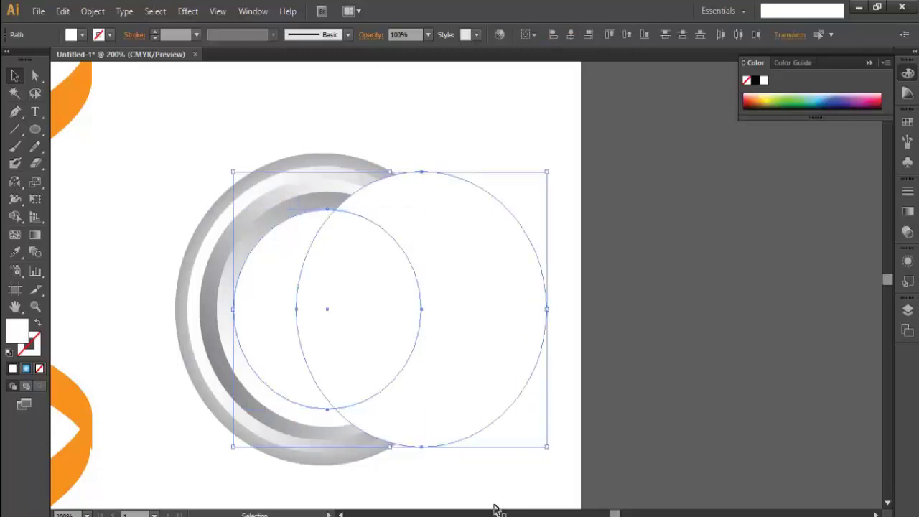
# - Use Pathfinder's Minus Front to cut the two white circles into a crescent
pyautogui.hotkey('ctrl', 'z')
pyautogui.press('Right')
pyautogui.press('Down')
pyautogui.press('Down')
pyautogui.press('Down')
pyautogui.press('Down')
pyautogui.press('Down')
pyautogui.press('Down')
pyautogui.press('Down')
pyautogui.press('Down')
pyautogui.press('Down')
pyautogui.press('Down')
pyautogui.press('Down')
pyautogui.press('Down')
pyautogui.press('Down')
pyautogui.press('Down')
pyautogui.press('Down')
pyautogui.press('Down')
pyautogui.press('Down')
pyautogui.press('Down')
pyautogui.press('Down')
pyautogui.press('Down')
pyautogui.press('Down')
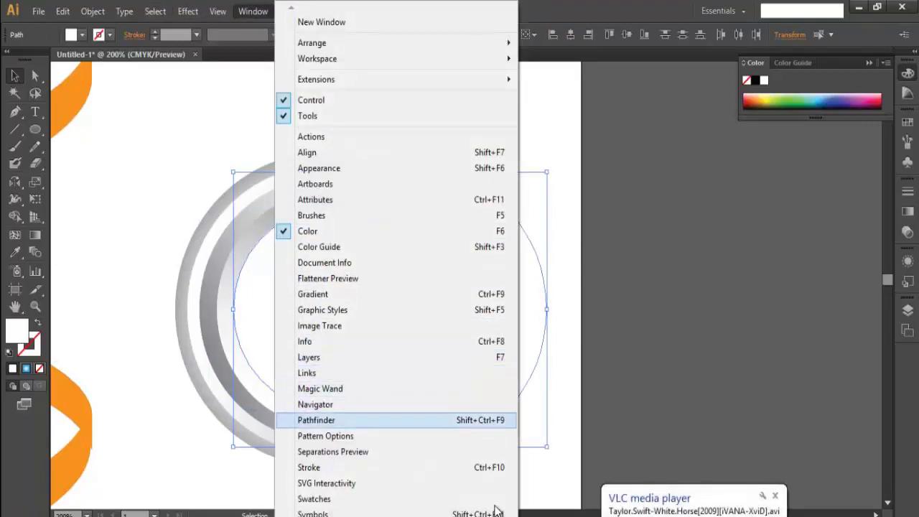
pyautogui.press('Return')
pyautogui.moveTo(129, 304); pyautogui.dragTo(627, 204)
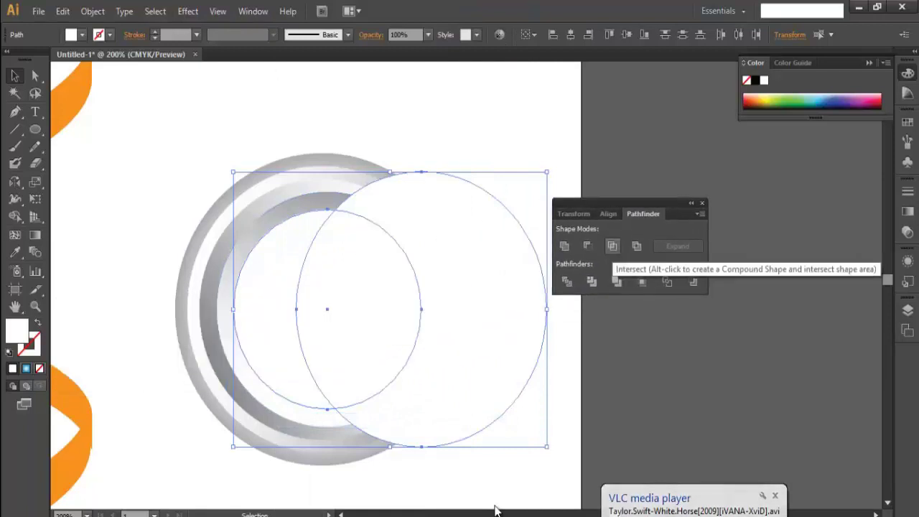
pyautogui.click(588, 245)
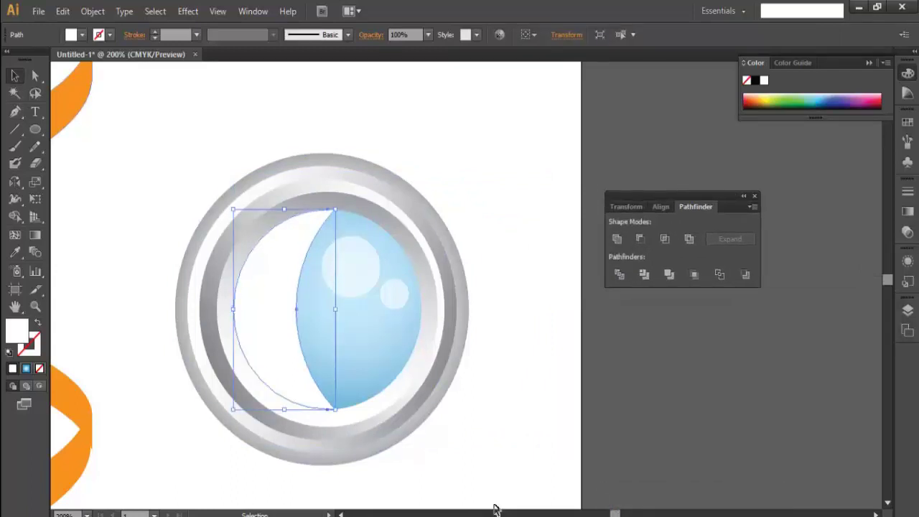
# - Set the crescent's blending mode to Soft Light after trying Multiply, Screen and Lighten
pyautogui.hotkey('ctrl', 'F9')
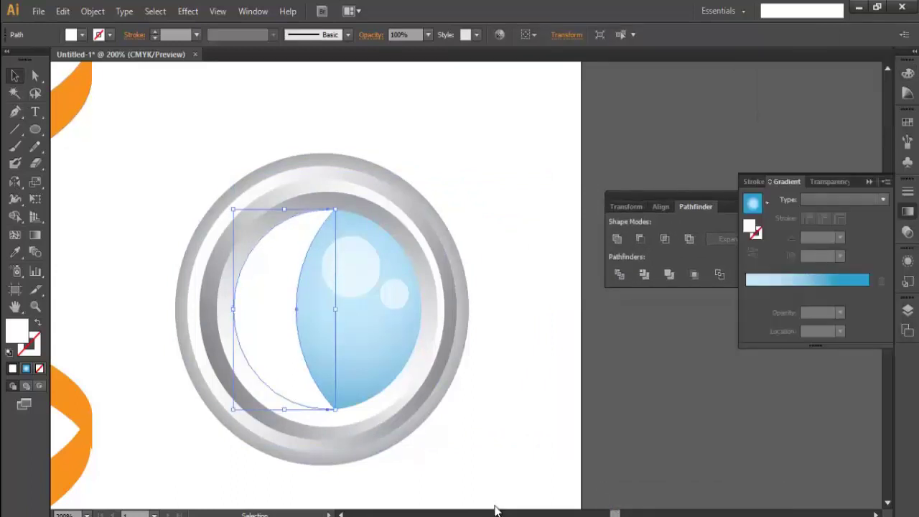
pyautogui.hotkey('ctrl', 'shift', 'F10')
pyautogui.hotkey('alt', 'Down')
pyautogui.press('Down')
pyautogui.press('Down')
pyautogui.press('Return')
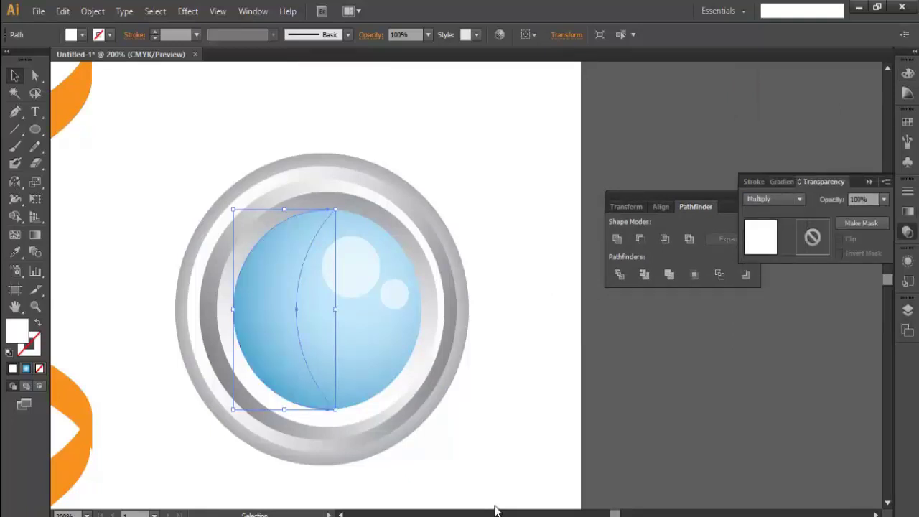
pyautogui.press('Down')
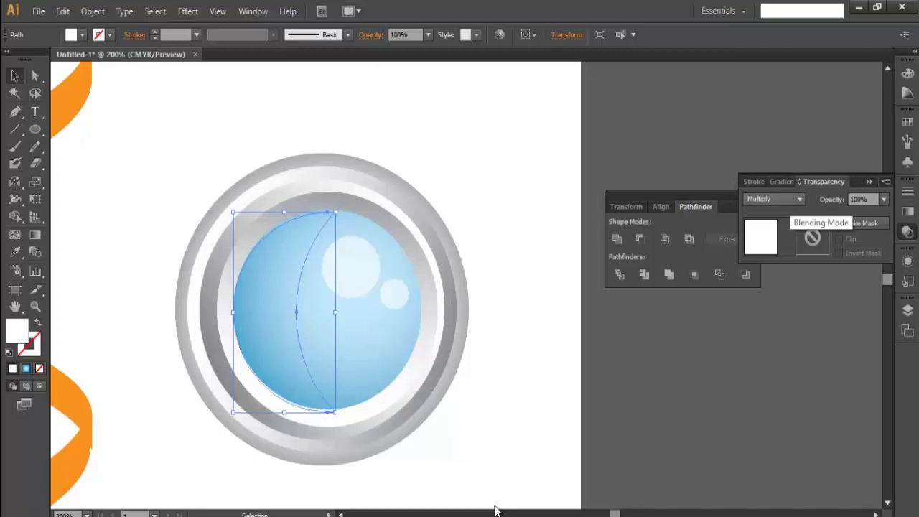
pyautogui.hotkey('alt', 'Down')
pyautogui.press('Down')
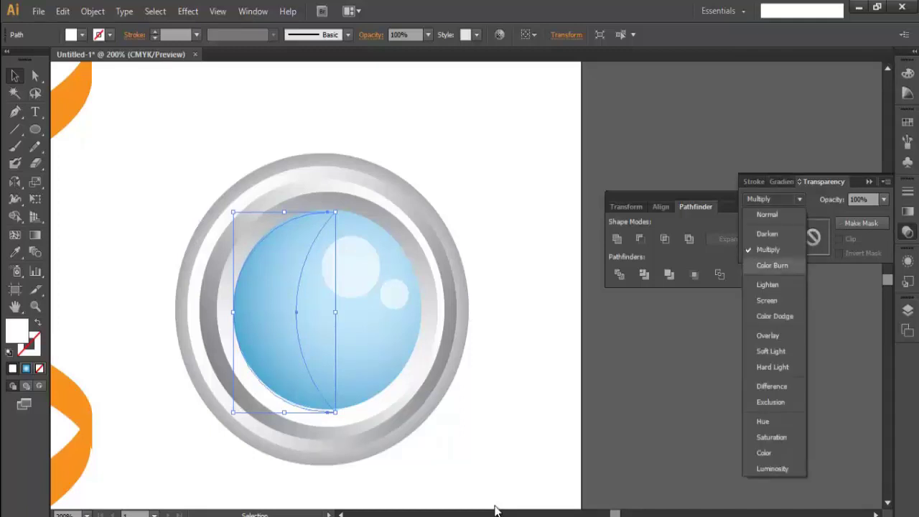
pyautogui.press('Escape')
pyautogui.press('Down')
pyautogui.press('Down')
pyautogui.hotkey('alt', 'Down')
pyautogui.press('Up')
pyautogui.press('Down')
pyautogui.press('Down')
pyautogui.press('Down')
pyautogui.press('Down')
pyautogui.press('Return')
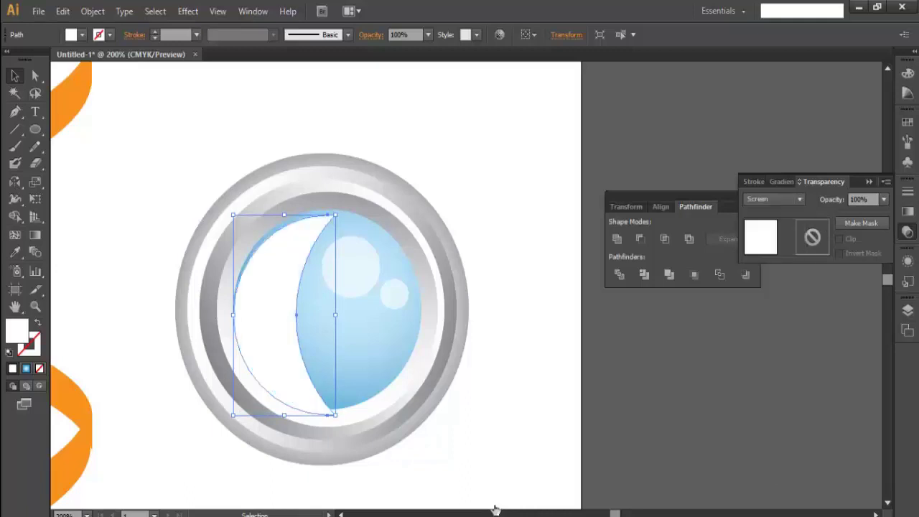
pyautogui.hotkey('alt', 'Down')
pyautogui.press('Down')
pyautogui.press('Down')
pyautogui.press('Down')
pyautogui.press('Return')
pyautogui.hotkey('alt', 'Down')
pyautogui.press('Down')
pyautogui.press('Down')
pyautogui.press('Down')
pyautogui.press('Down')
pyautogui.press('Return')
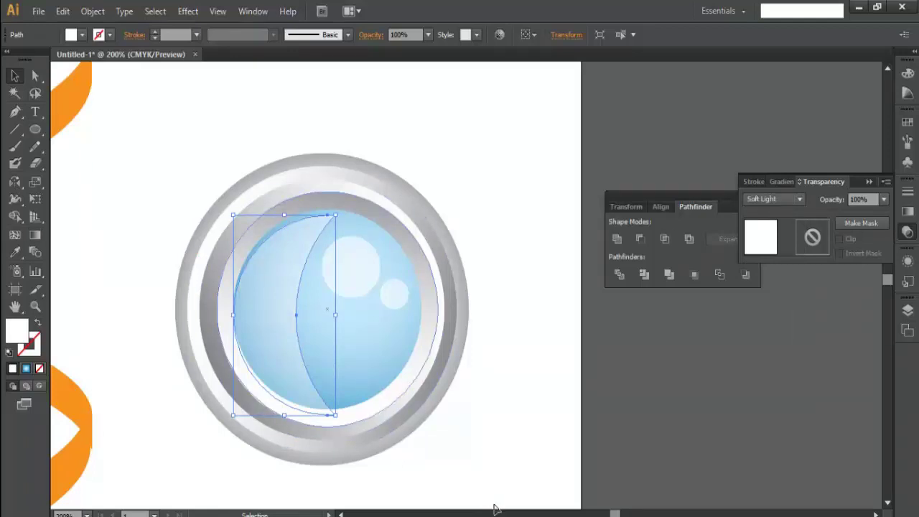
# - Nudge the crescent slightly up and left to sit on the lens's left side
pyautogui.moveTo(280, 348); pyautogui.dragTo(283, 343)
pyautogui.moveTo(289, 309); pyautogui.dragTo(277, 309)
pyautogui.click(495, 509)
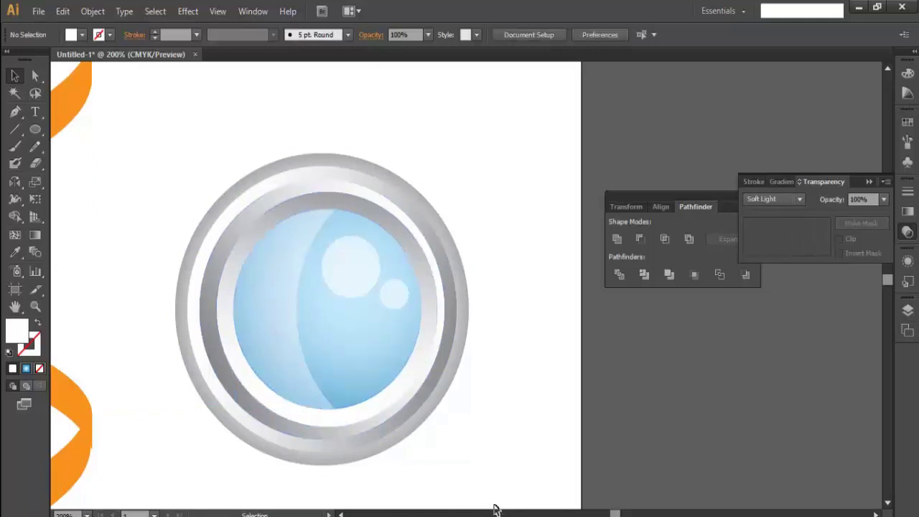
pyautogui.hotkey('ctrl', '-')
pyautogui.hotkey('ctrl', '-')
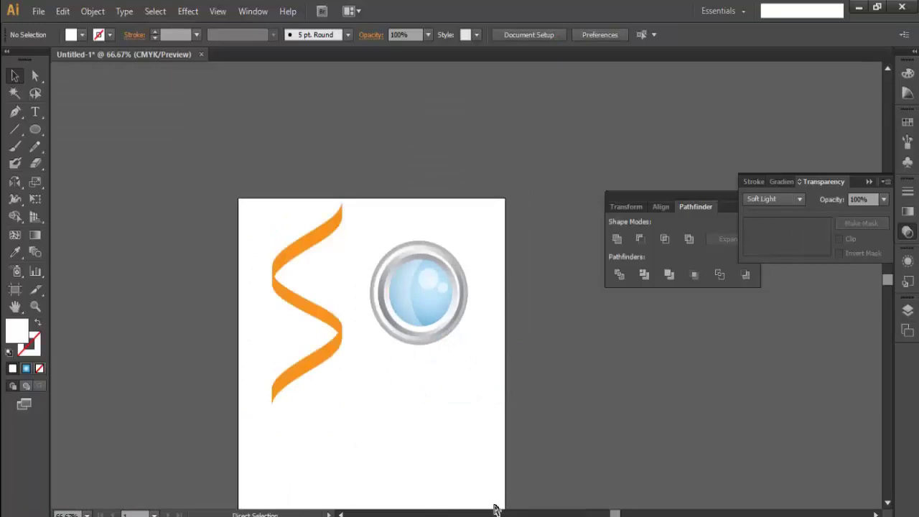
pyautogui.hotkey('ctrl', '+')
pyautogui.hotkey('ctrl', '+')
pyautogui.hotkey('ctrl', '+')
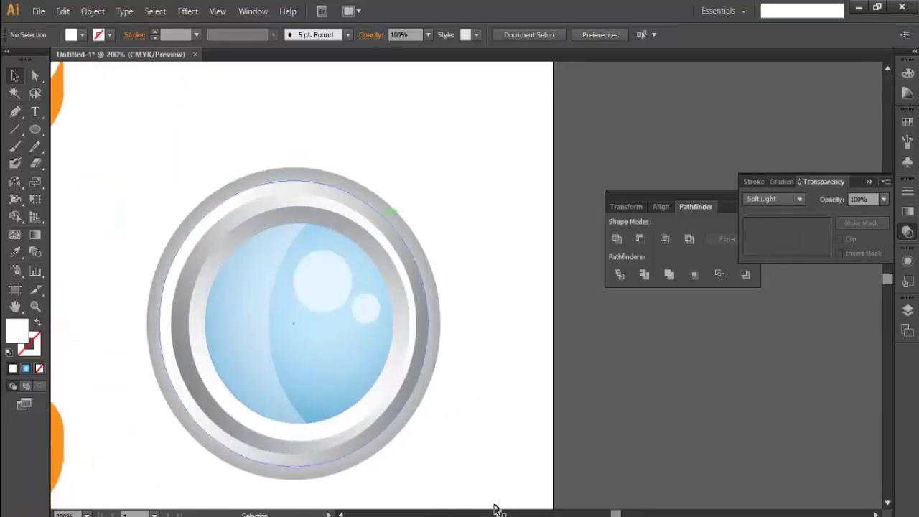
# - Redraw the middle ring's gradient horizontally, shading white on the left to grey on the right
pyautogui.click(293, 323)
pyautogui.click(293, 192)
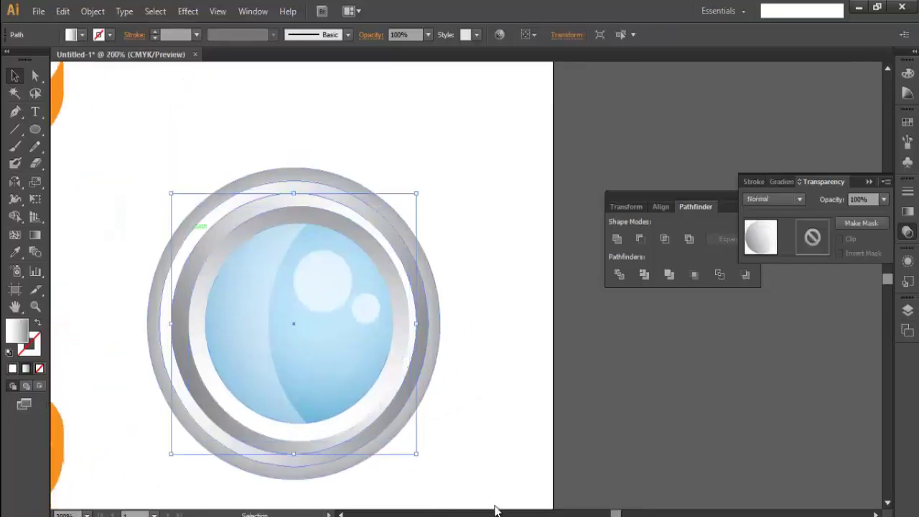
pyautogui.click(35, 235)
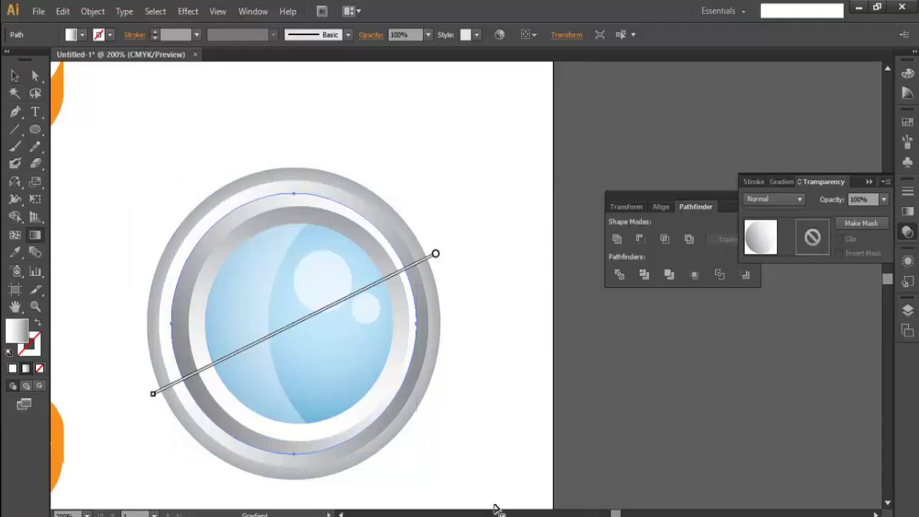
pyautogui.moveTo(187, 236)
pyautogui.mouseDown()
pyautogui.moveTo(404, 396)
pyautogui.moveTo(454, 455)
pyautogui.mouseUp()
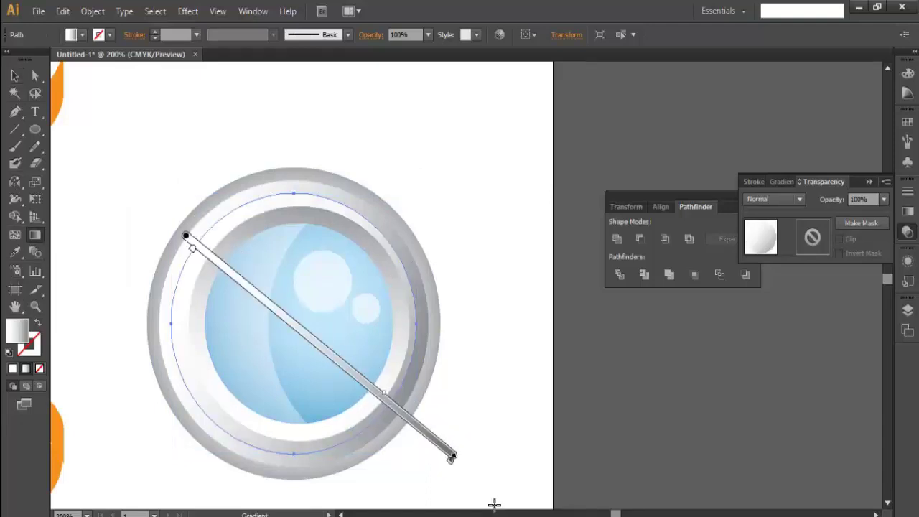
pyautogui.moveTo(164, 330); pyautogui.dragTo(441, 330)
pyautogui.moveTo(104, 323); pyautogui.dragTo(442, 324)
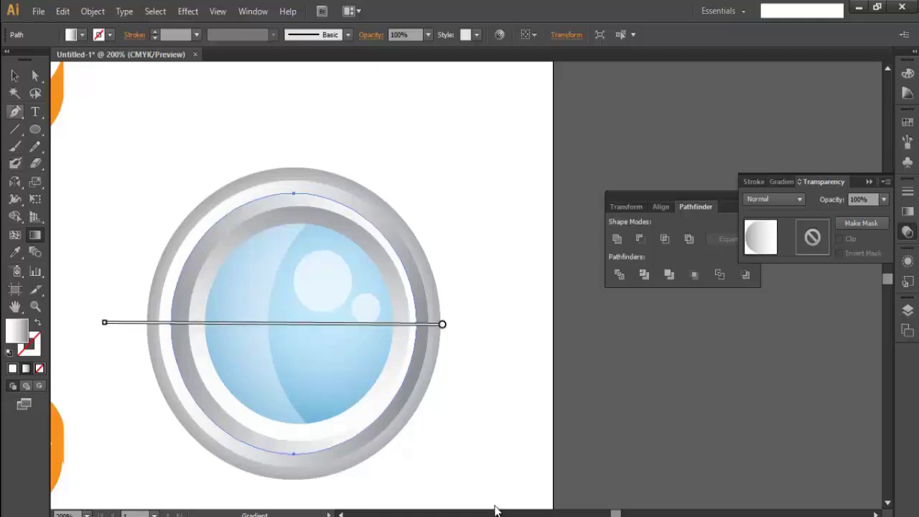
pyautogui.press('v')
pyautogui.hotkey('ctrl', 'shift', 'a')
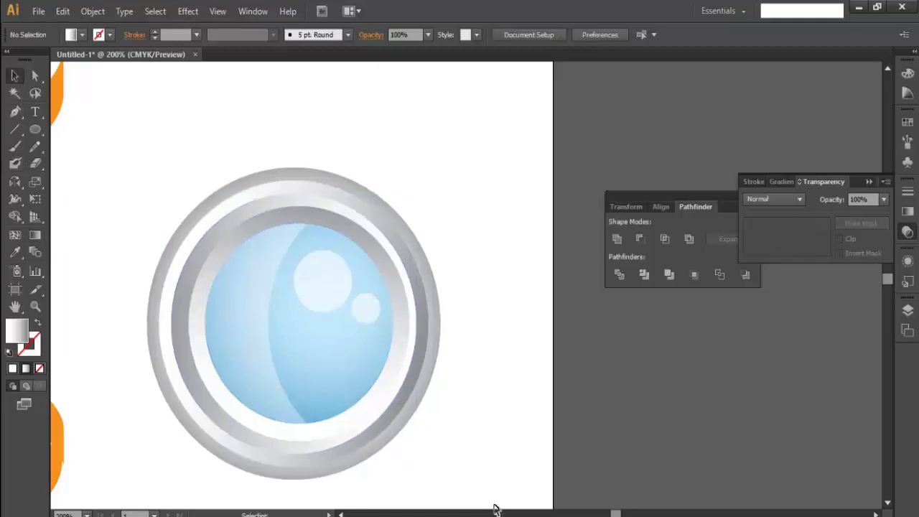
# - Select the whole lens, shrink it and move it onto the orange ribbon
pyautogui.scroll(3, 495, 510)
pyautogui.hotkey('ctrl', 'a')
pyautogui.hotkey('ctrl', '-')
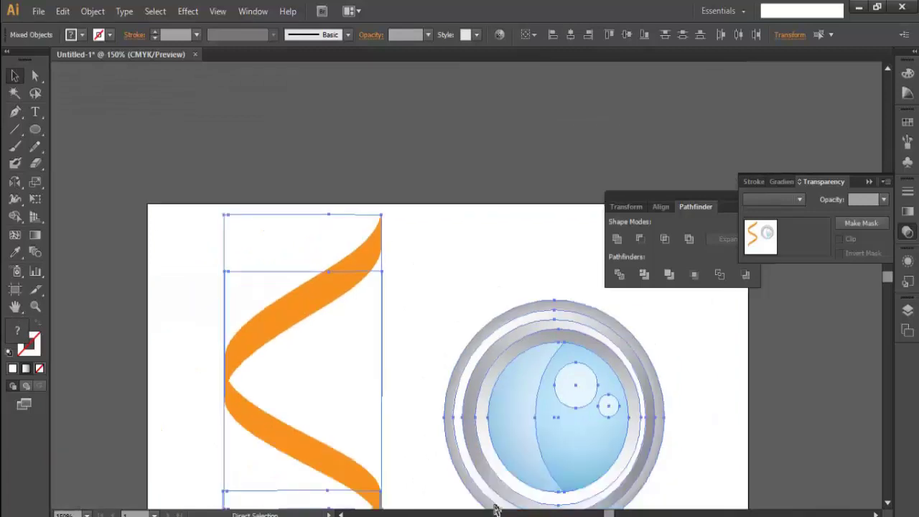
pyautogui.hotkey('ctrl', '-')
pyautogui.hotkey('ctrl', 'shift', 'a')
pyautogui.moveTo(632, 489); pyautogui.dragTo(450, 271)
pyautogui.moveTo(524, 374); pyautogui.dragTo(505, 374)
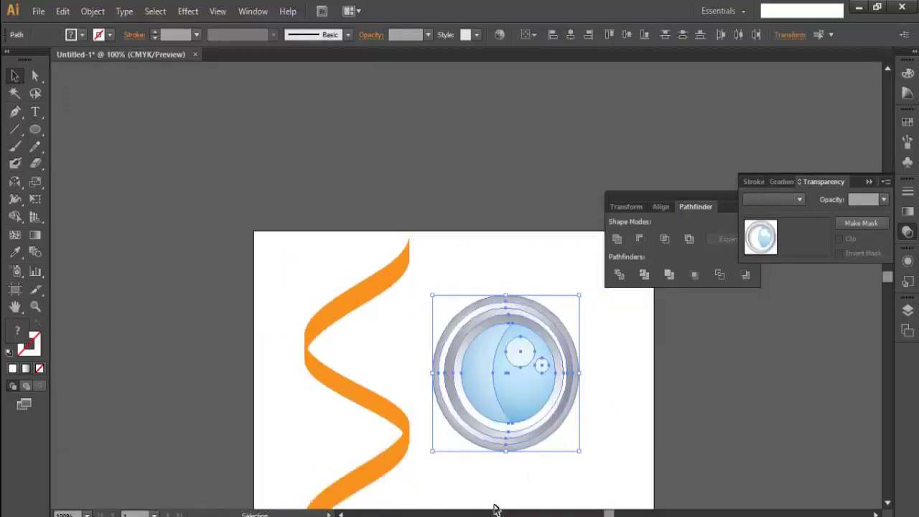
pyautogui.moveTo(581, 295); pyautogui.dragTo(550, 328)
pyautogui.moveTo(526, 371); pyautogui.dragTo(351, 387)
pyautogui.hotkey('ctrl', 'shift', 'a')
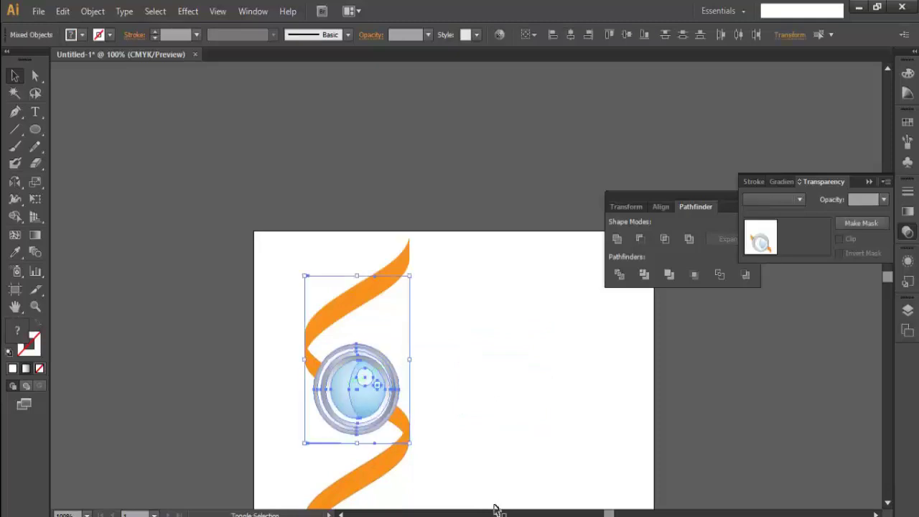
# - Enlarge the lens and reposition it over the ribbon's middle bend
pyautogui.moveTo(496, 505); pyautogui.dragTo(494, 507)
pyautogui.click(494, 508)
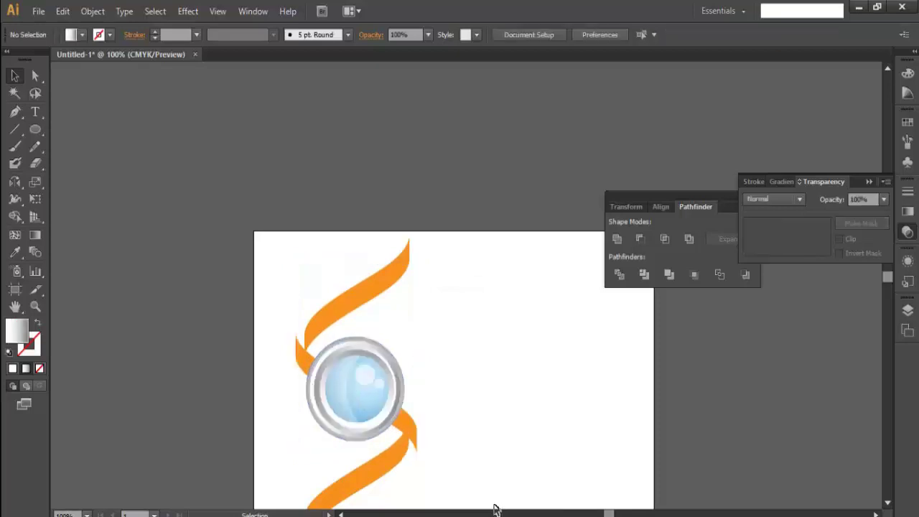
pyautogui.click(356, 388)
pyautogui.moveTo(356, 388); pyautogui.dragTo(505, 373)
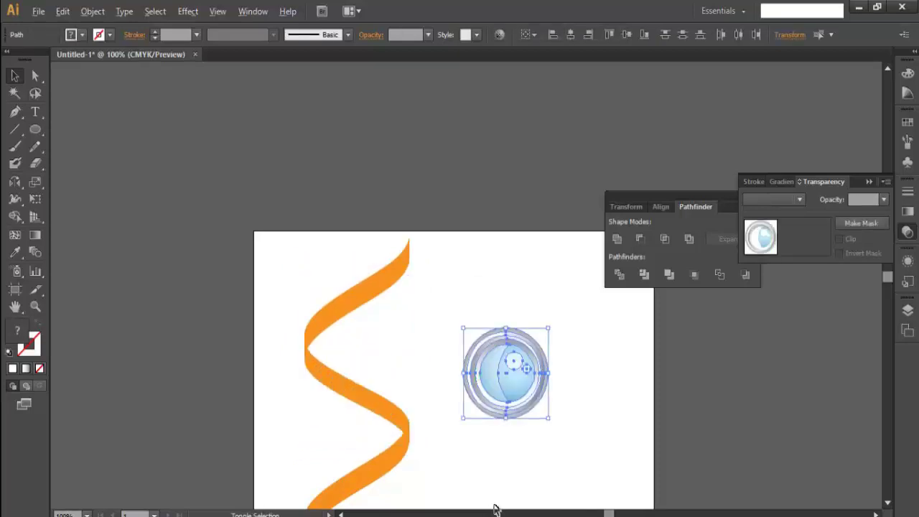
pyautogui.moveTo(496, 505)
pyautogui.mouseDown()
pyautogui.moveTo(492, 479)
pyautogui.moveTo(494, 509)
pyautogui.mouseUp()
pyautogui.moveTo(524, 371); pyautogui.dragTo(366, 385)
pyautogui.click(494, 508)
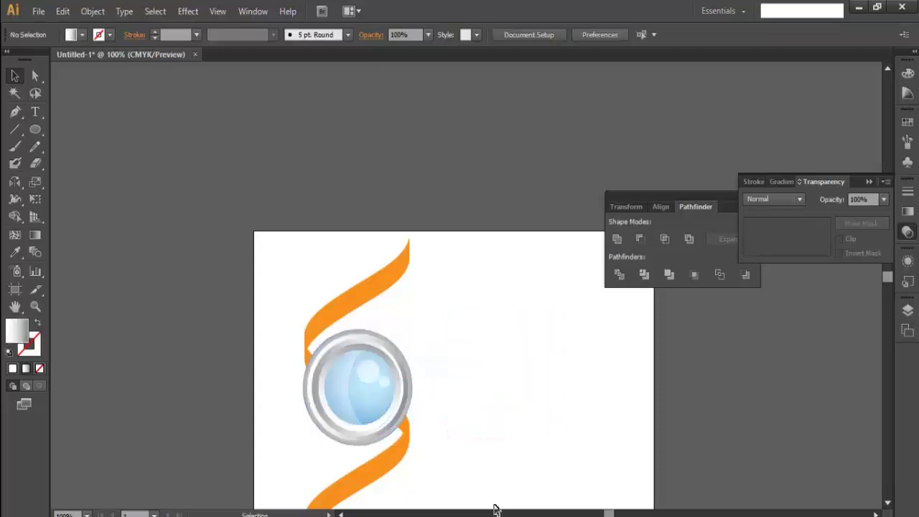
pyautogui.hotkey('ctrl', '-')
pyautogui.hotkey('ctrl', '-')
pyautogui.hotkey('ctrl', '-')
pyautogui.hotkey('ctrl', '=')
pyautogui.hotkey('ctrl', '=')
pyautogui.hotkey('ctrl', '=')
pyautogui.hotkey('ctrl', '=')
# - Ungroup the lens into separate shapes and select its outer gray ring
pyautogui.scroll(-5, 494, 504)
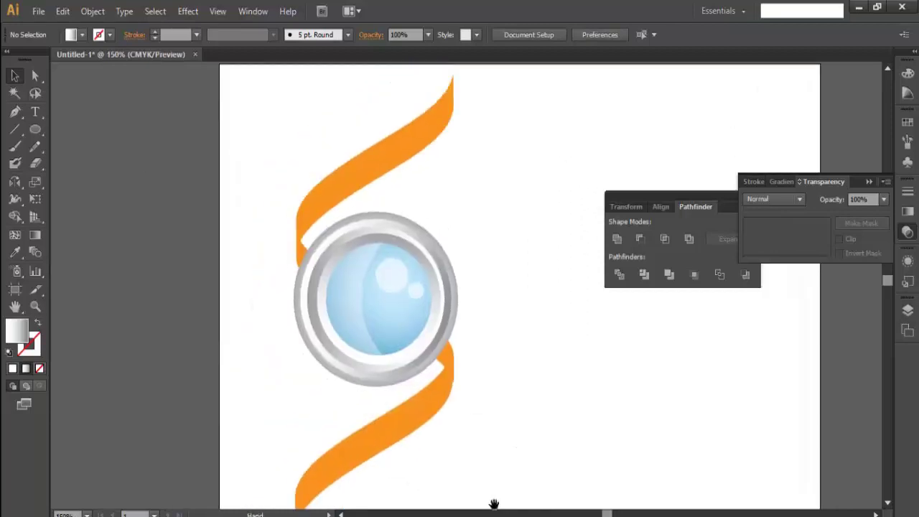
pyautogui.hotkey('ctrl', '=')
pyautogui.hotkey('ctrl', '=')
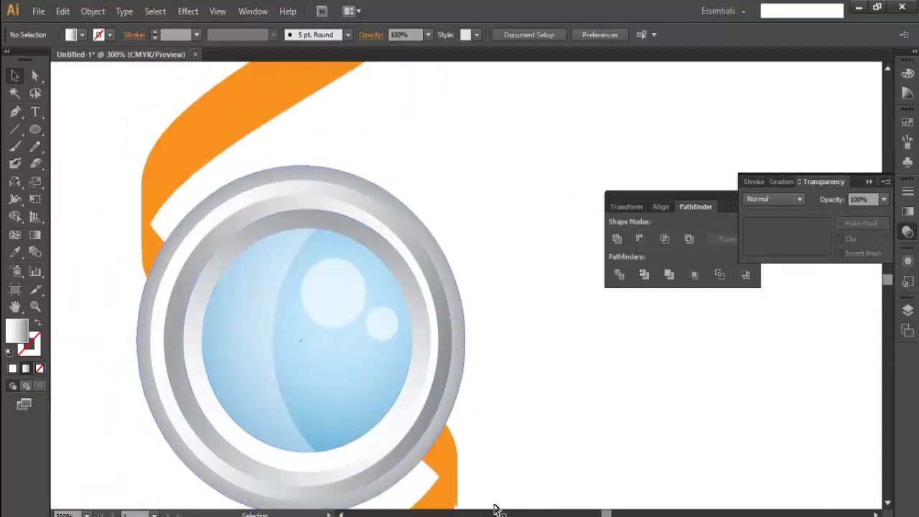
pyautogui.hotkey('ctrl', 'a')
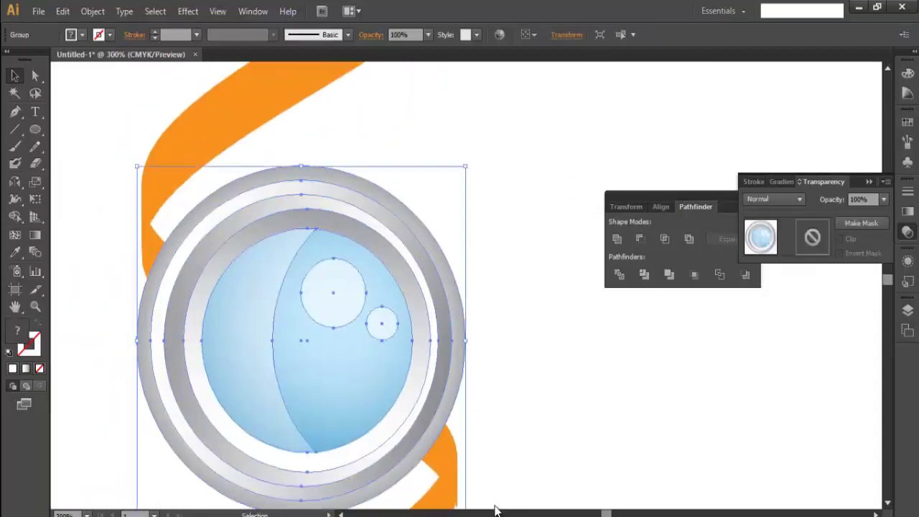
pyautogui.press('g')
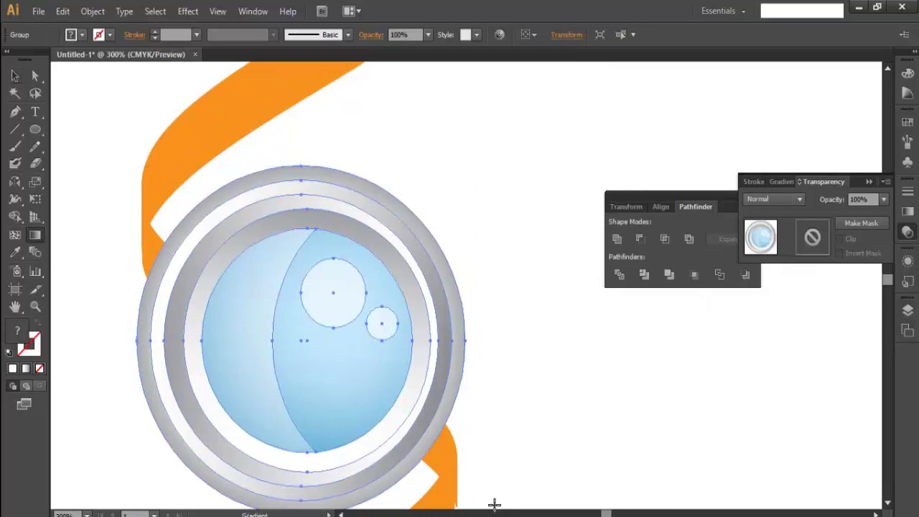
pyautogui.hotkey('ctrl', 'F9')
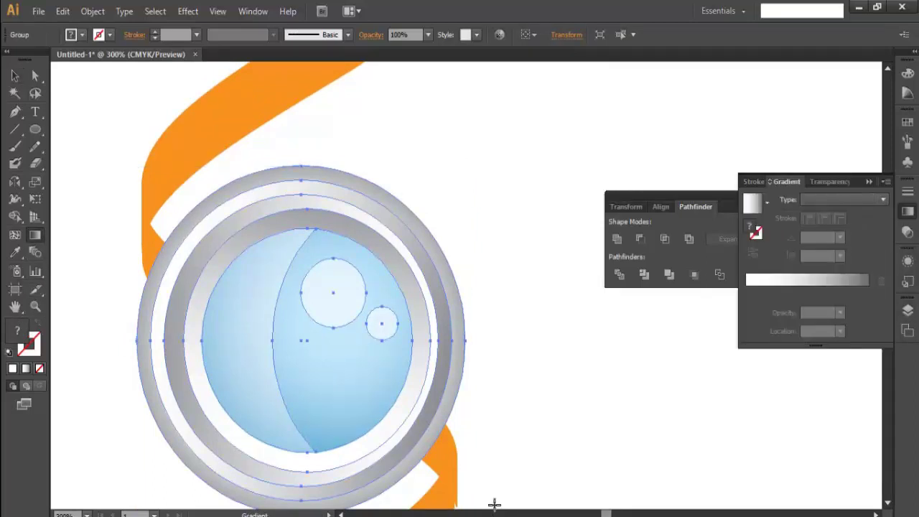
pyautogui.rightClick(304, 247)
pyautogui.click(331, 329)
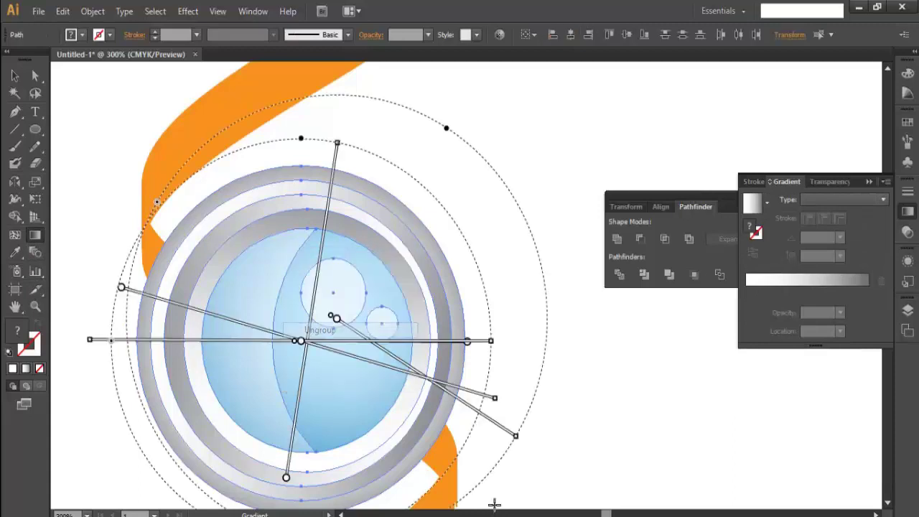
pyautogui.press('v')
pyautogui.click(494, 507)
pyautogui.click(441, 237)
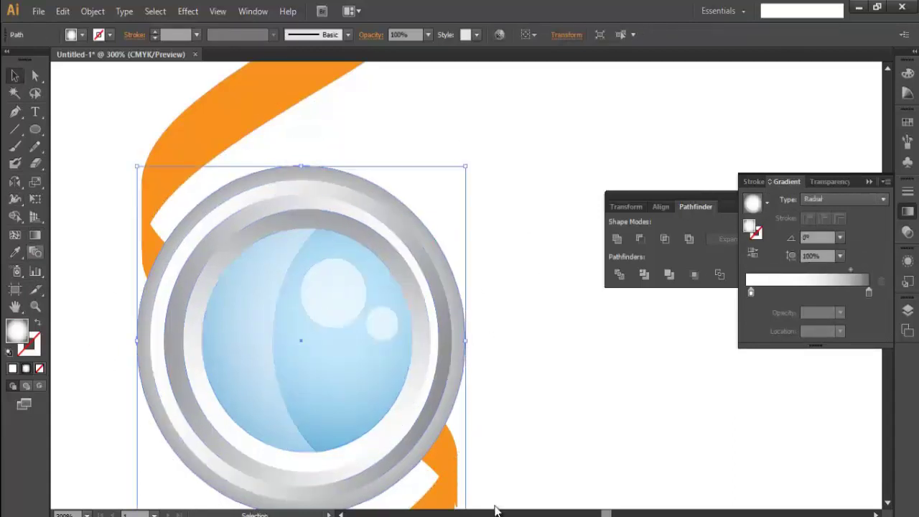
# - Recolour the outer ring gradient's left stop with a swatch colour
pyautogui.press('g')
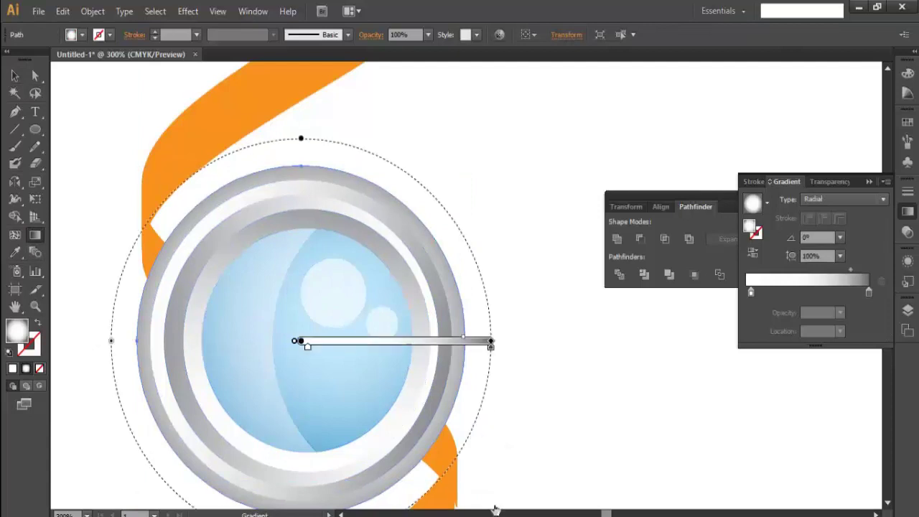
pyautogui.doubleClick(300, 341)
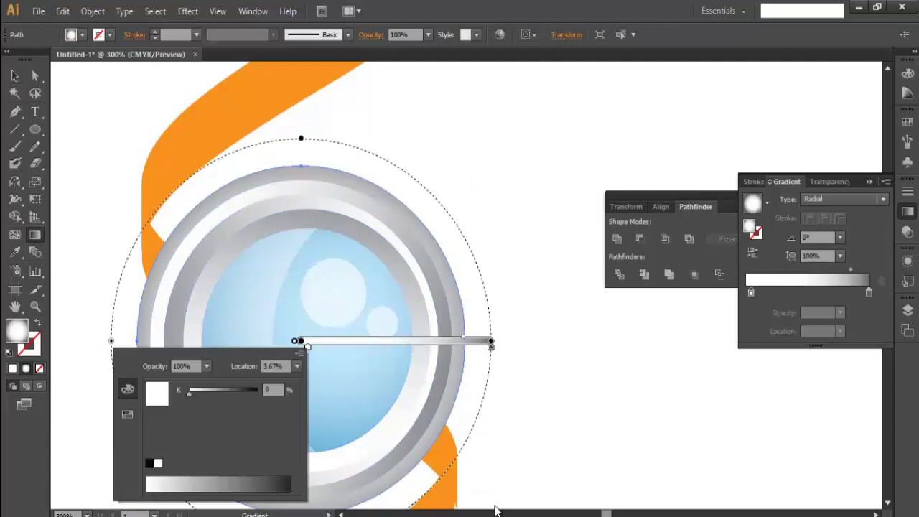
pyautogui.click(127, 414)
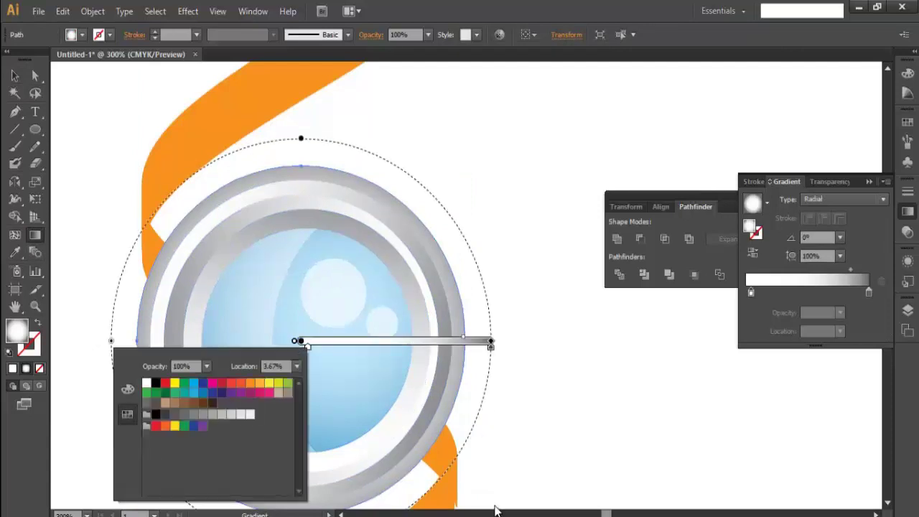
pyautogui.click(259, 383)
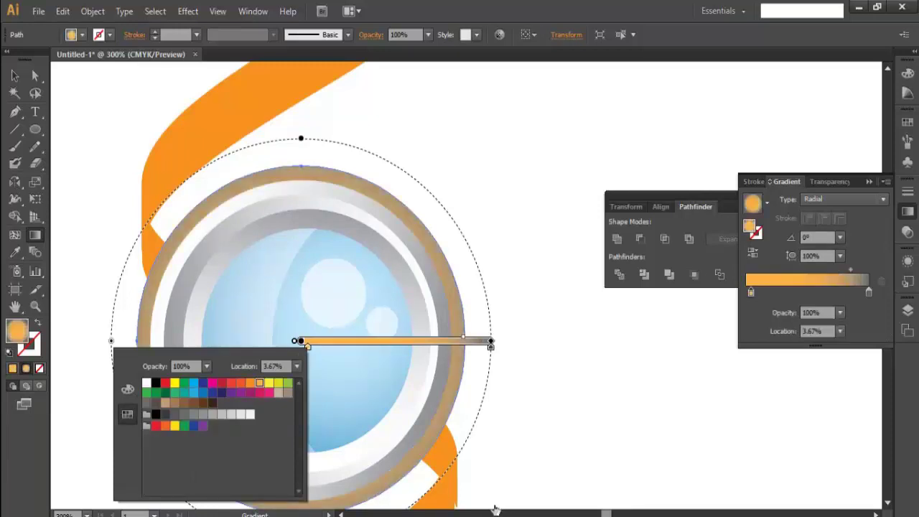
pyautogui.click(268, 383)
pyautogui.click(260, 383)
pyautogui.click(250, 383)
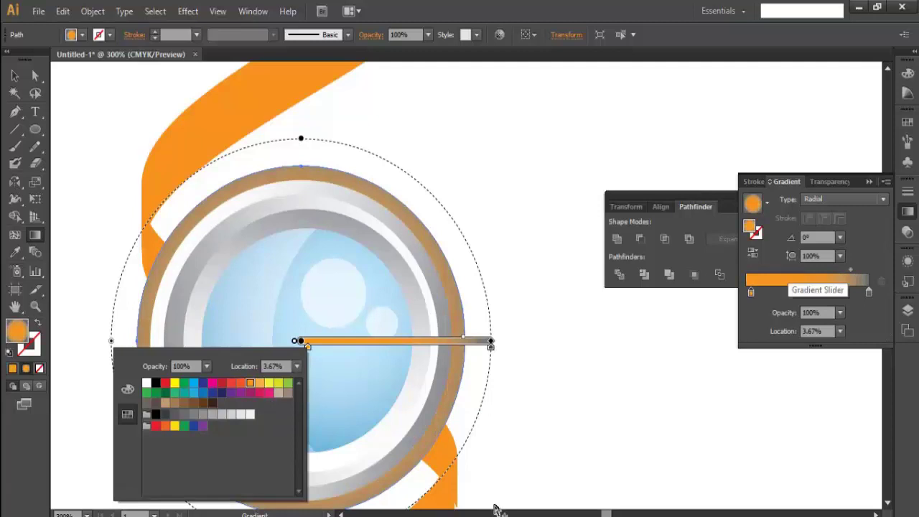
# - Set the right gradient stop to grey with a K value of about 55%
pyautogui.doubleClick(751, 292)
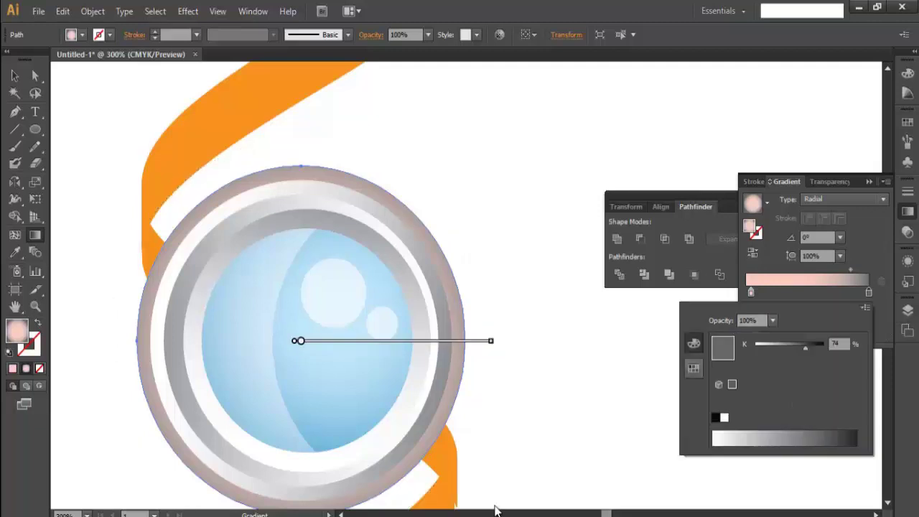
pyautogui.click(807, 337)
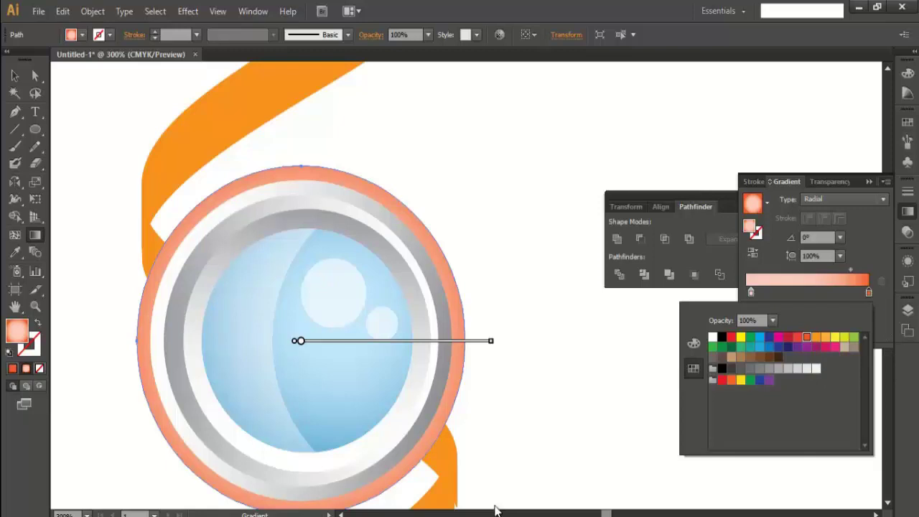
pyautogui.write('74')
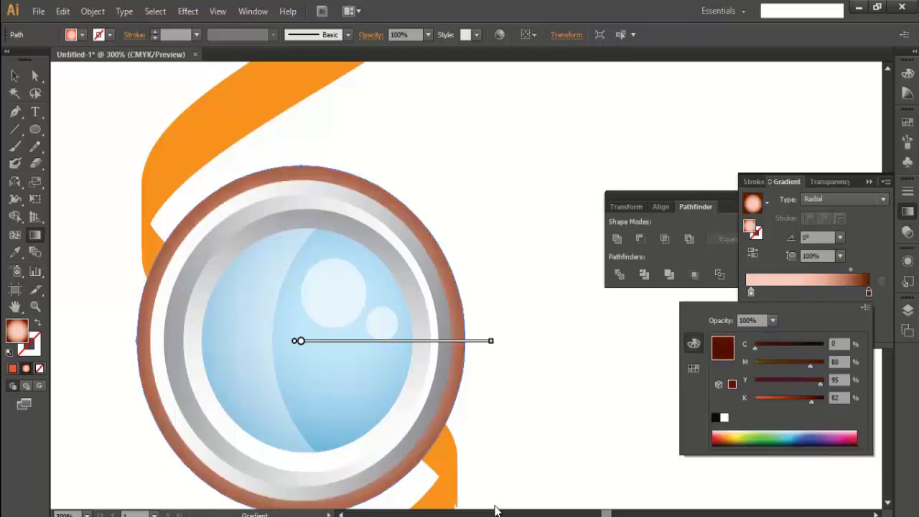
pyautogui.press('BackSpace')
pyautogui.press('BackSpace')
pyautogui.write('50')
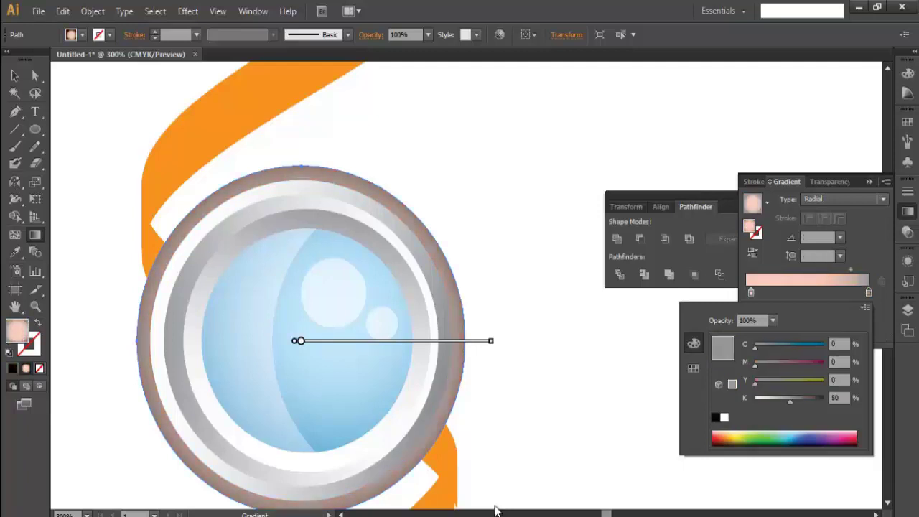
pyautogui.write('55')
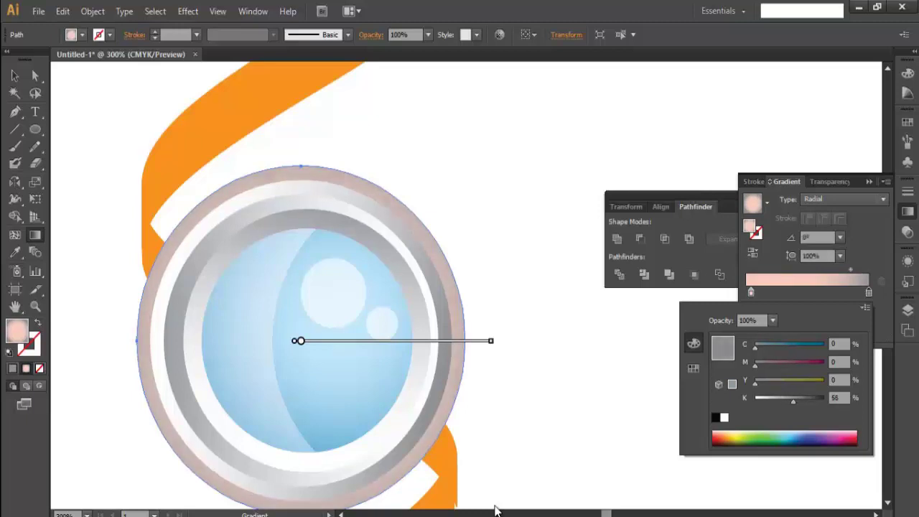
pyautogui.press('Return')
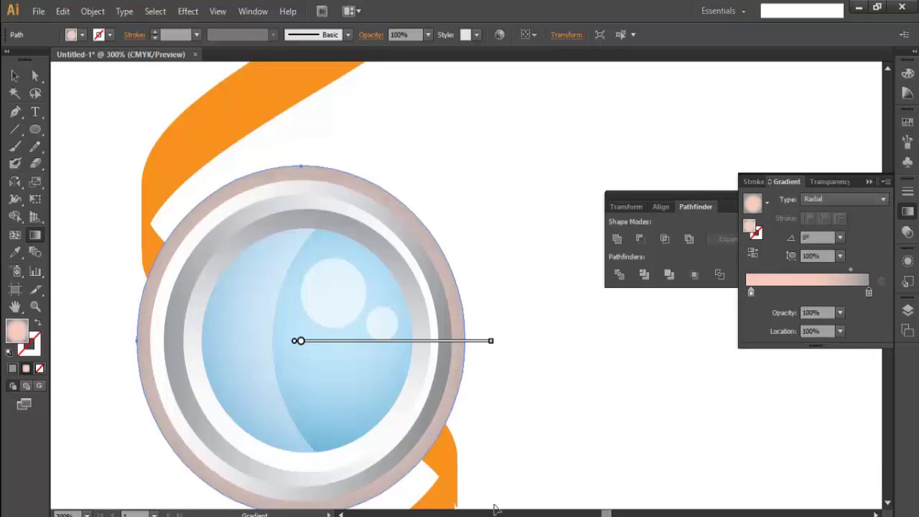
# - Undo recent edits to settle the outer ring gradient's position and midpoint toward the upper left
pyautogui.hotkey('ctrl', 'z')
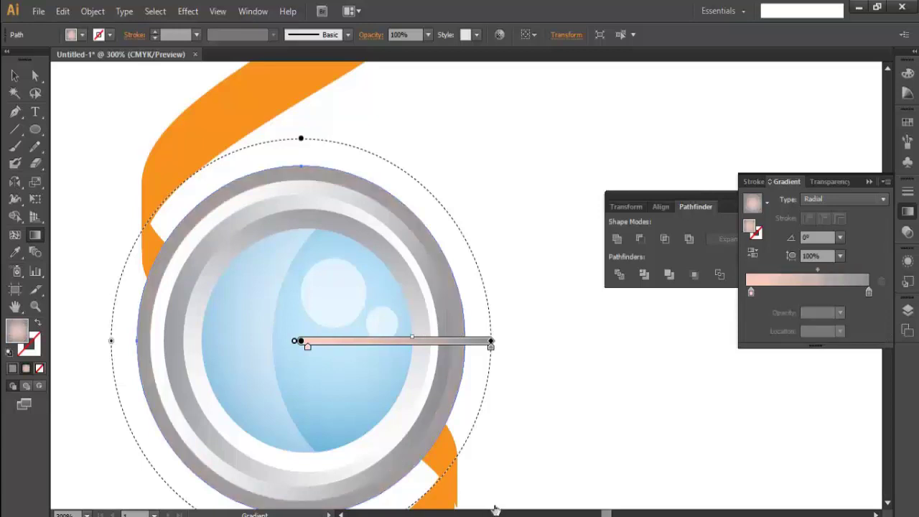
pyautogui.hotkey('ctrl', 'z')
pyautogui.hotkey('ctrl', 'z')
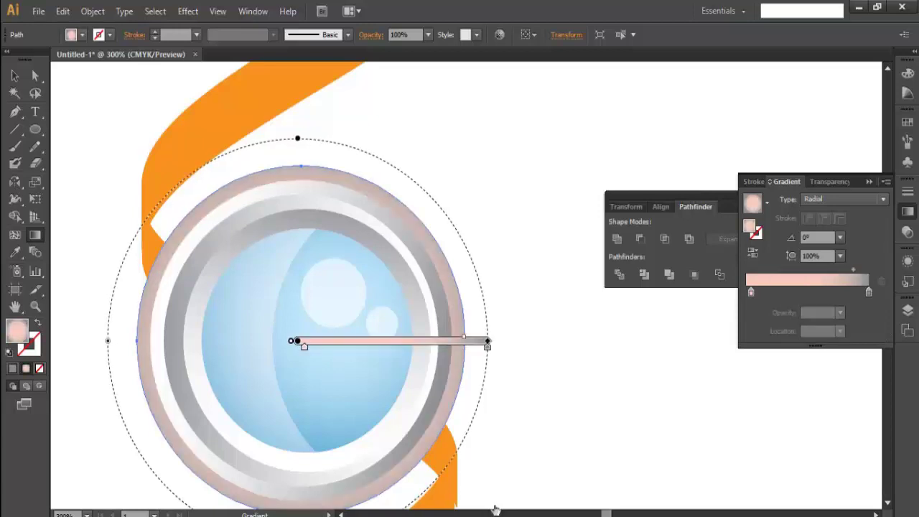
pyautogui.hotkey('ctrl', 'z')
pyautogui.hotkey('ctrl', 'z')
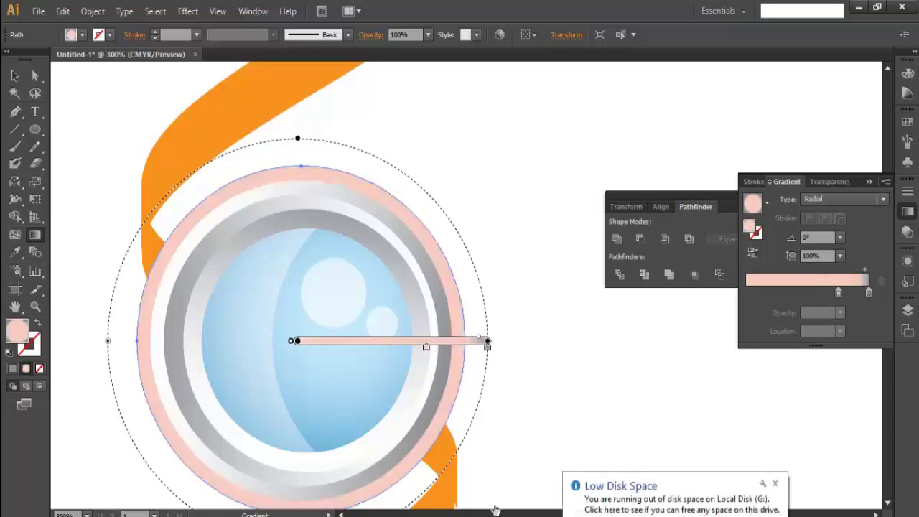
pyautogui.hotkey('ctrl', 'z')
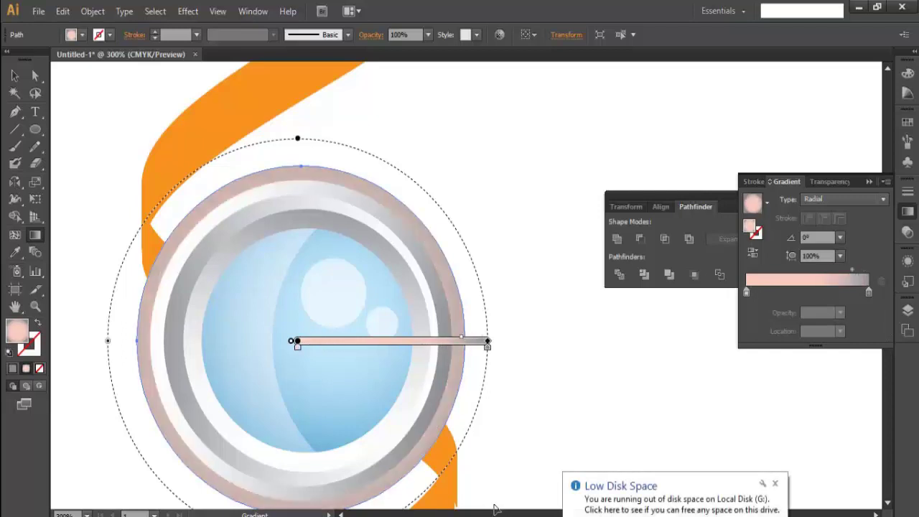
pyautogui.hotkey('ctrl', 'z')
pyautogui.hotkey('ctrl', 'z')
pyautogui.hotkey('ctrl', 'z')
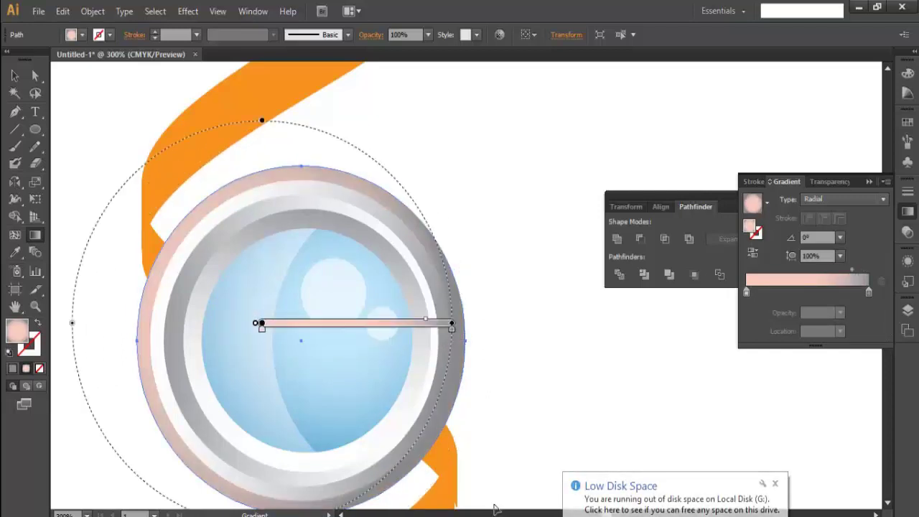